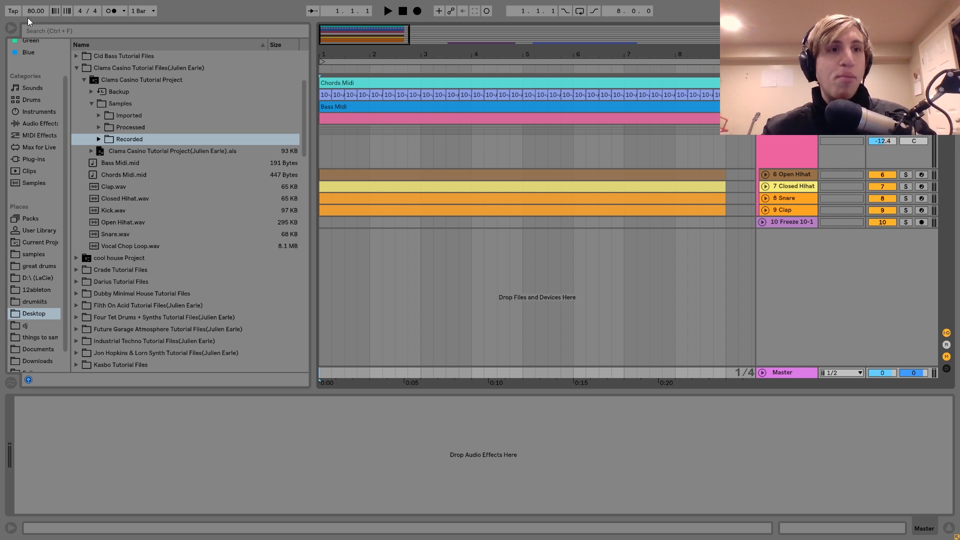
Step: Unfold the Chords track, solo it and play it back from the start
left_click(31, 14)
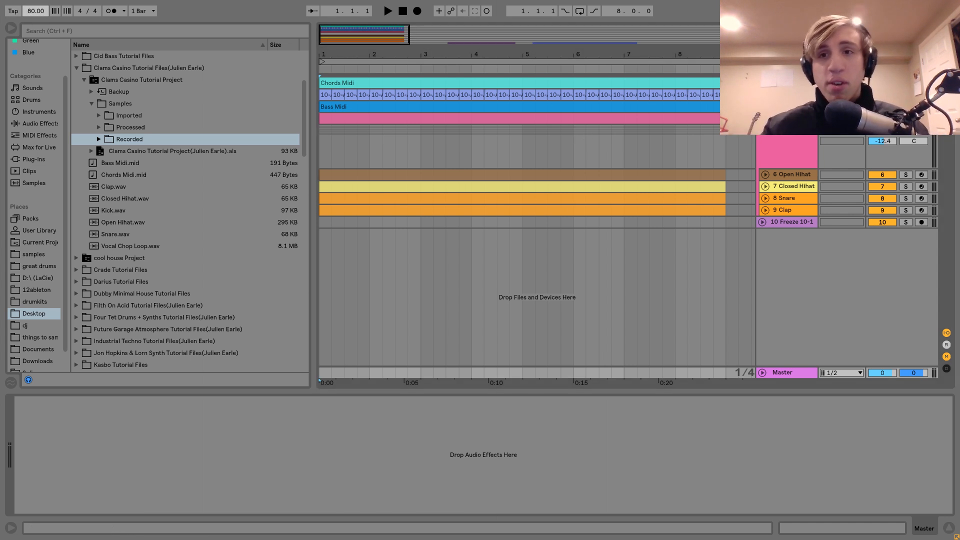
left_click(787, 83)
left_click(761, 83)
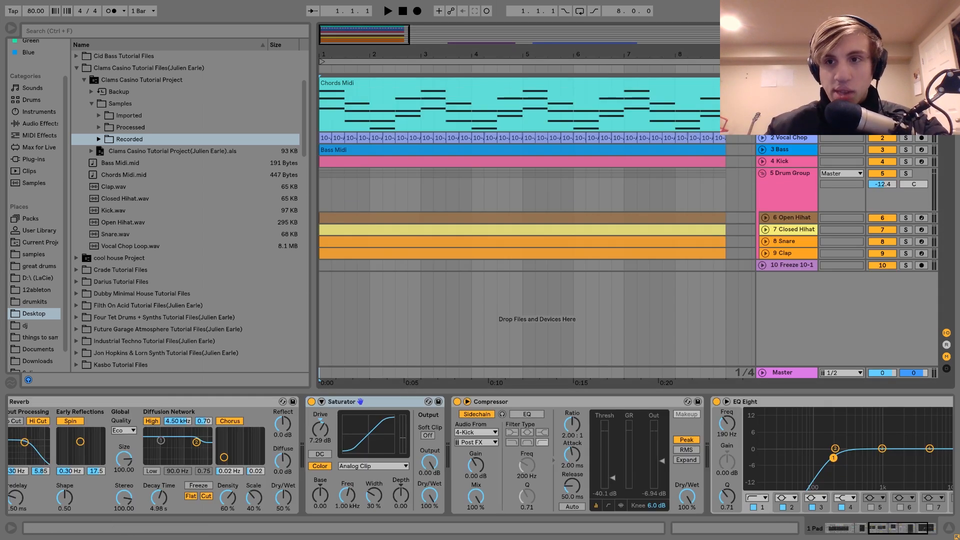
left_click(905, 83)
key("space")
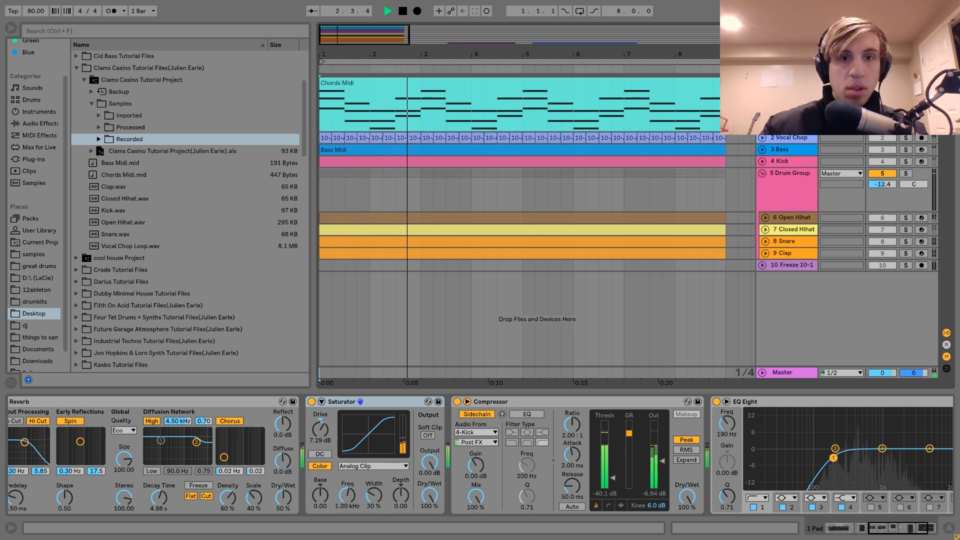
key("space")
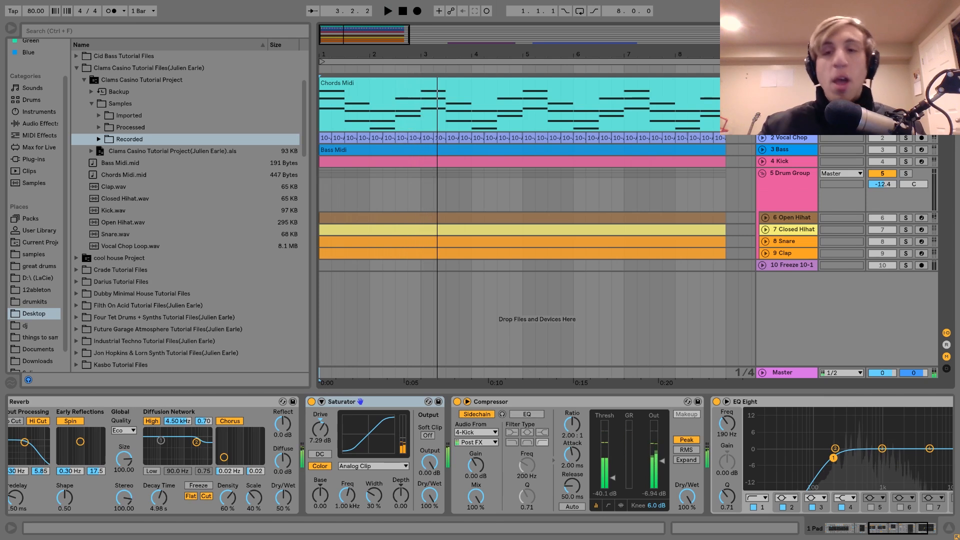
Step: Open the Chords Midi clip and examine the notes of each chord in the piano roll
double_click(685, 85)
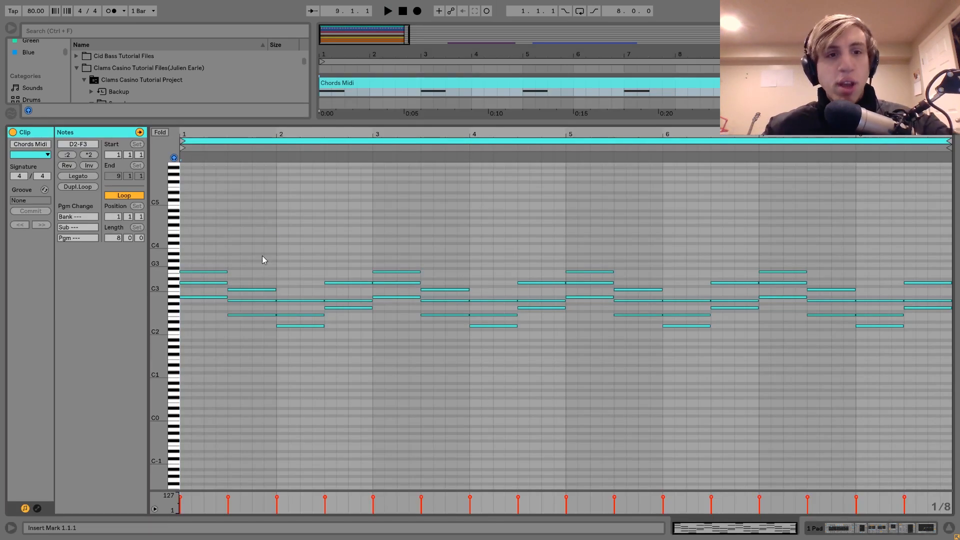
left_click_drag(199, 248, 307, 368)
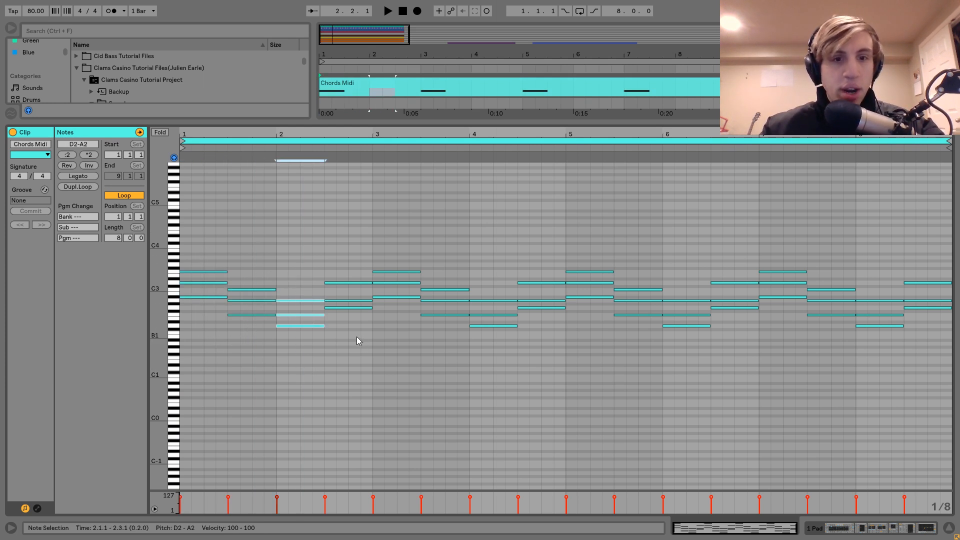
left_click_drag(350, 330, 350, 253)
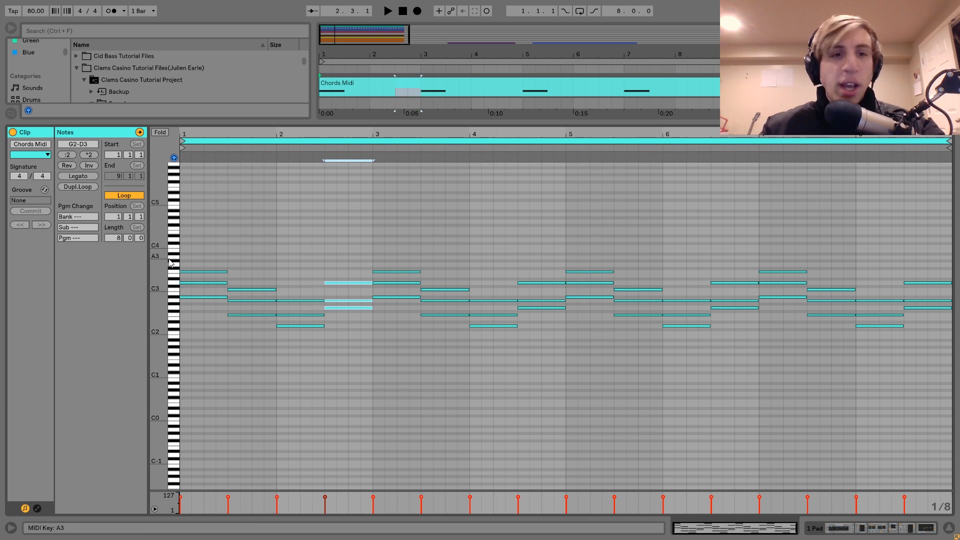
left_click_drag(158, 257, 205, 257)
left_click(364, 382)
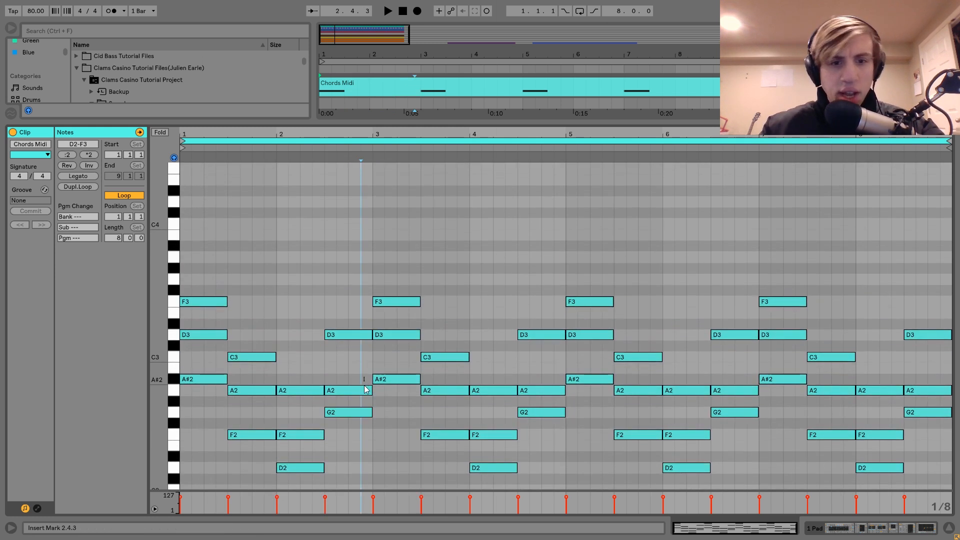
left_click(366, 390)
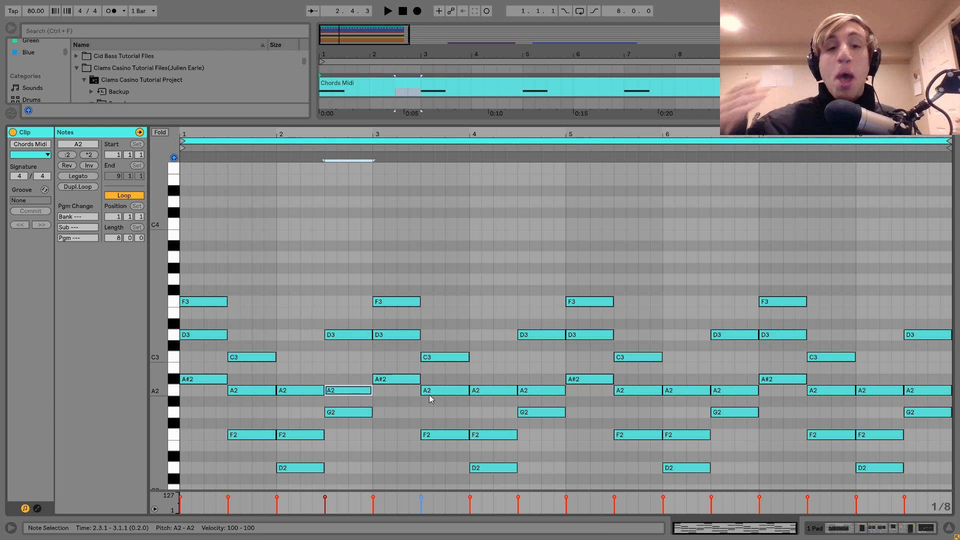
scroll(257, 446, "down", 3)
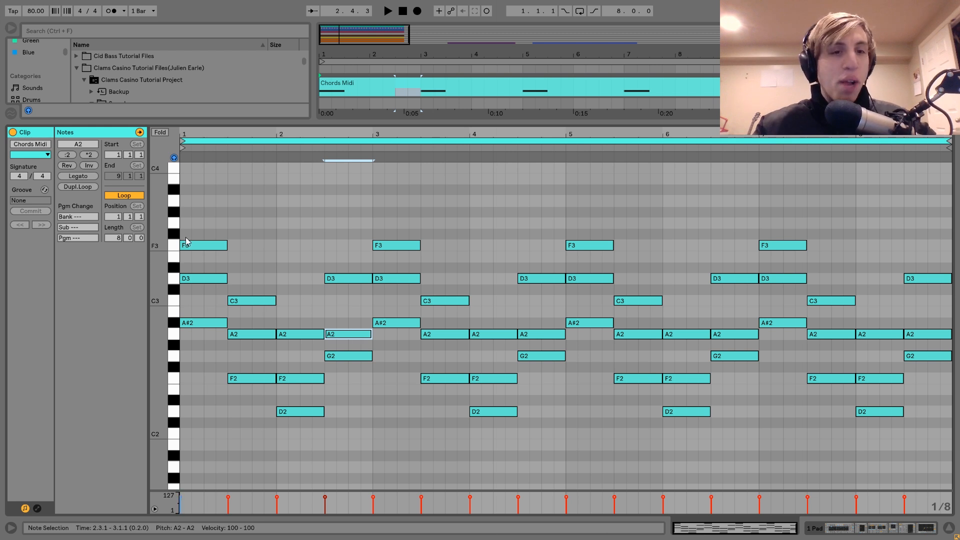
left_click(184, 224)
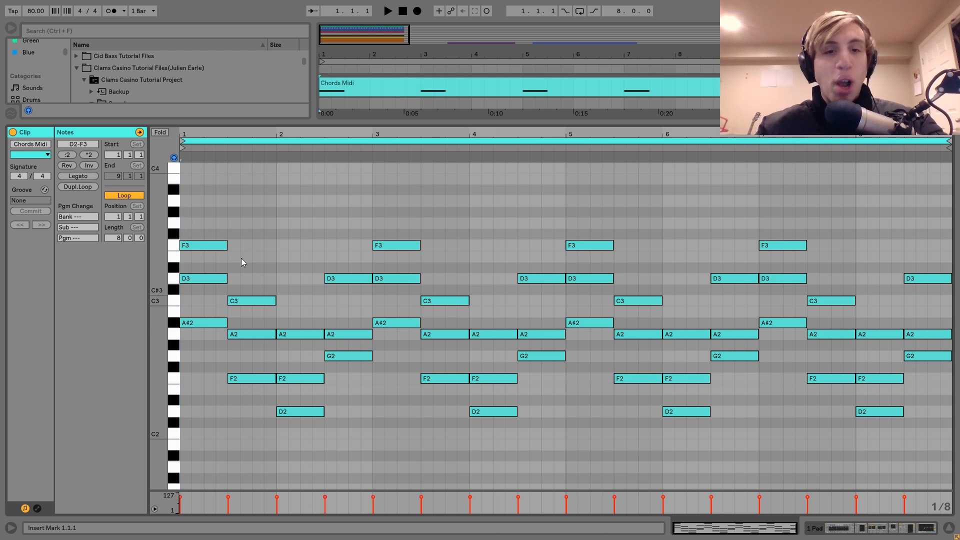
Step: Play back the full arrangement from the start with the eight-bar loop filling the timeline
key("space")
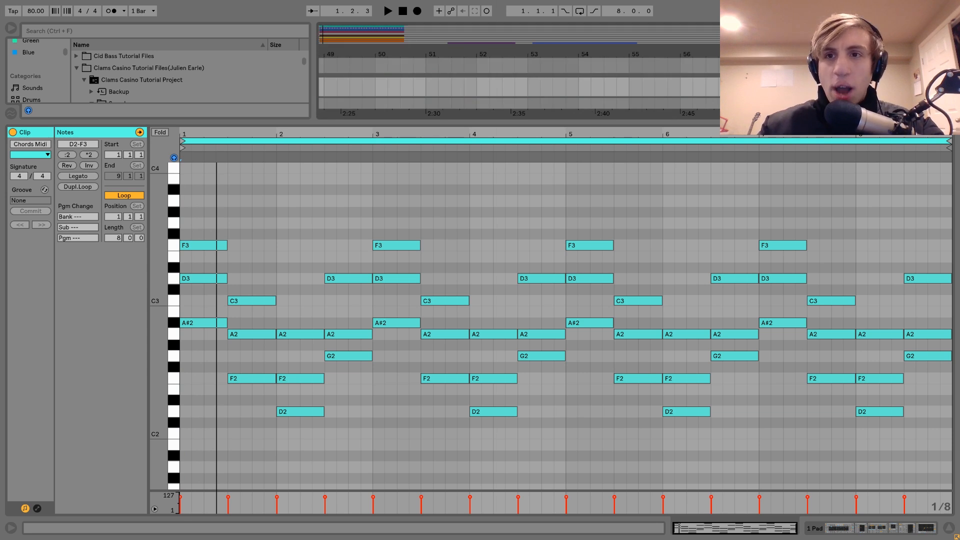
left_click_drag(662, 51, 661, 20)
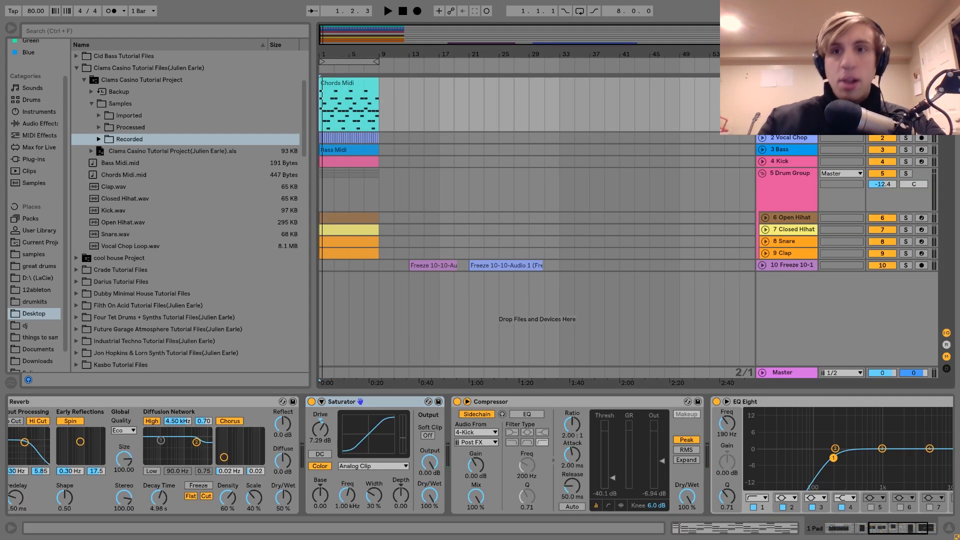
key("space")
key("plus")
key("plus")
key("plus")
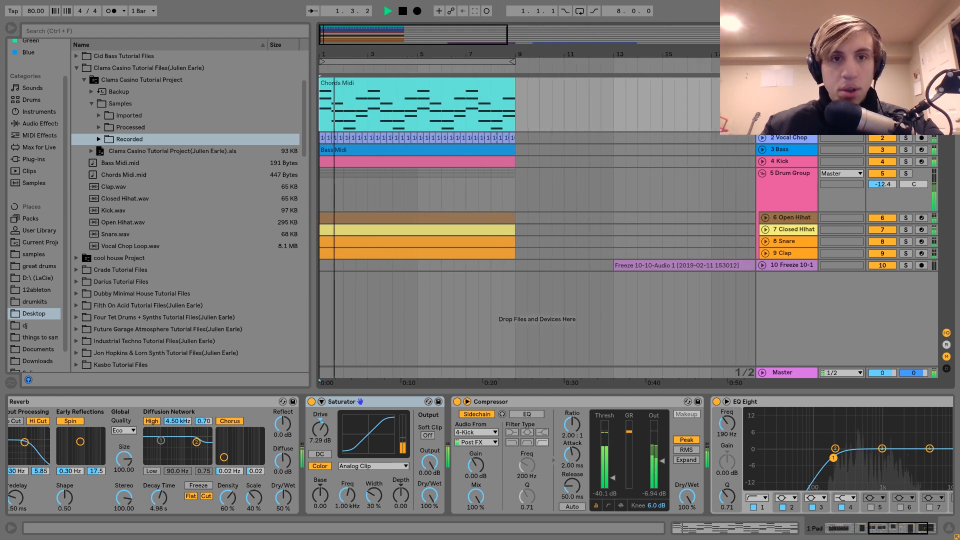
key("plus")
key("plus")
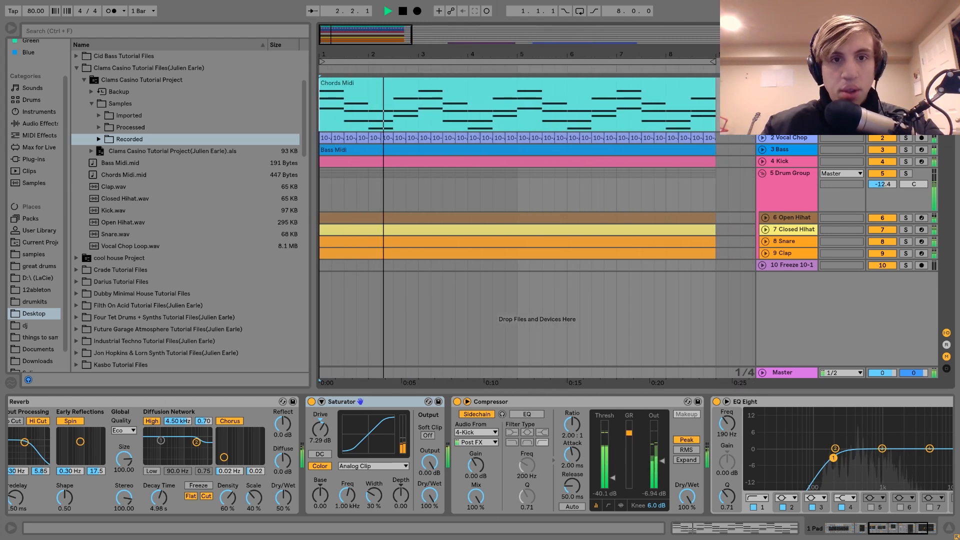
key("space")
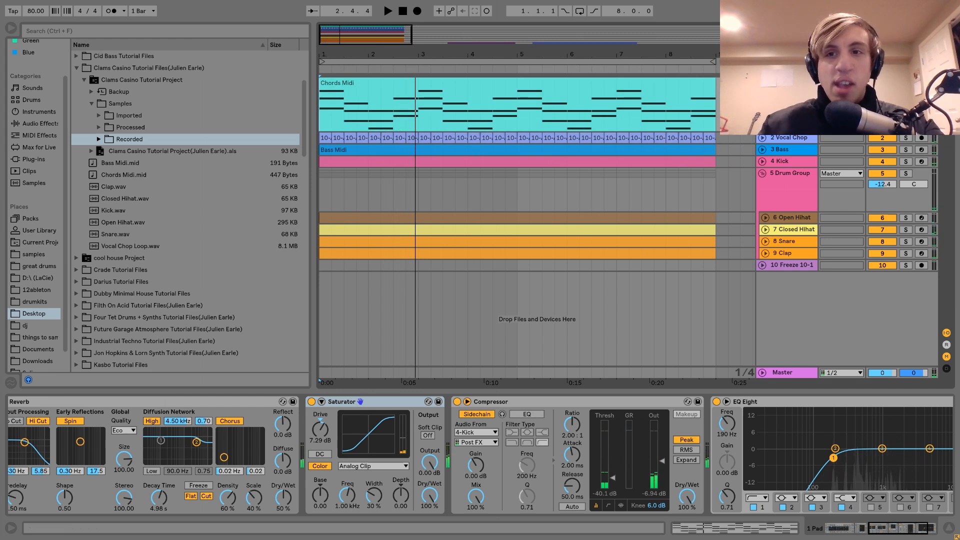
key("space")
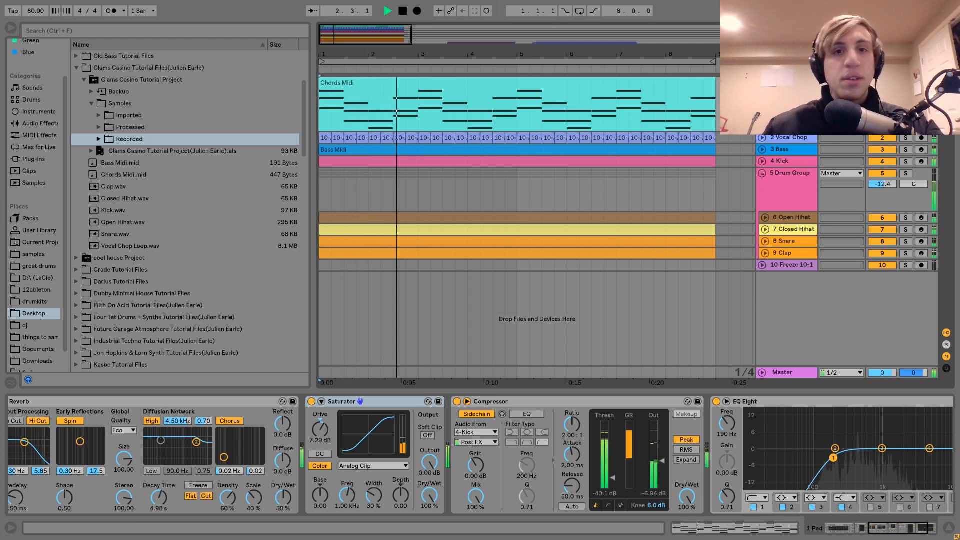
key("space")
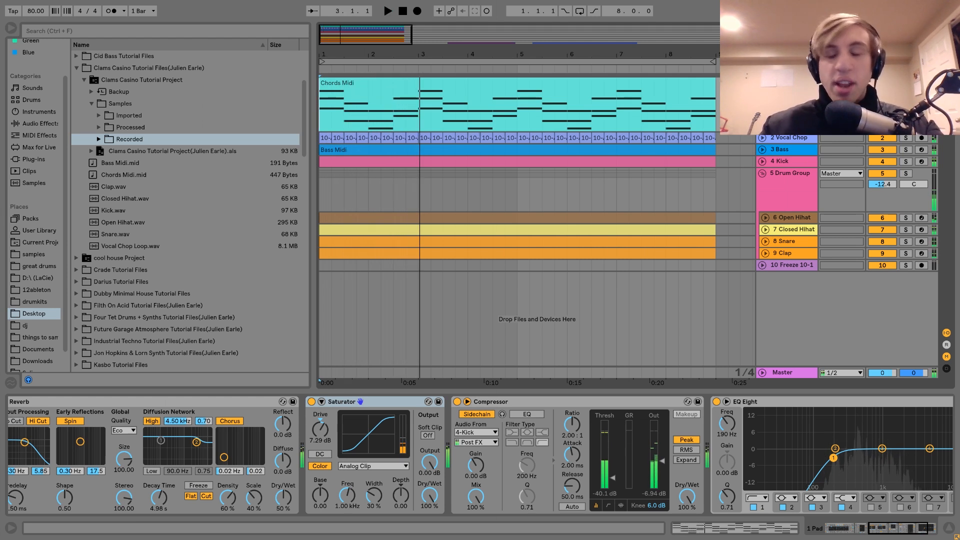
Step: Reopen the Chords Midi clip and follow its chord notes during playback
double_click(652, 85)
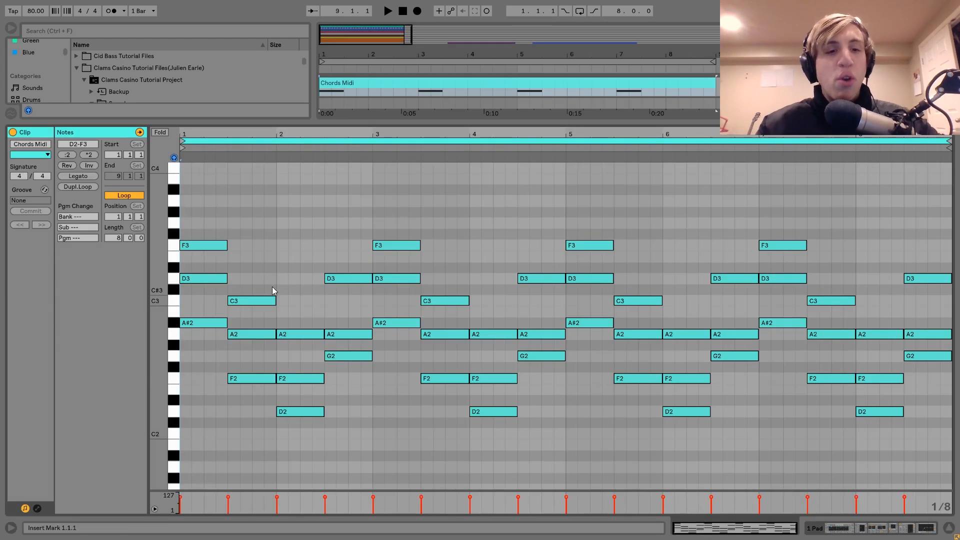
key("space")
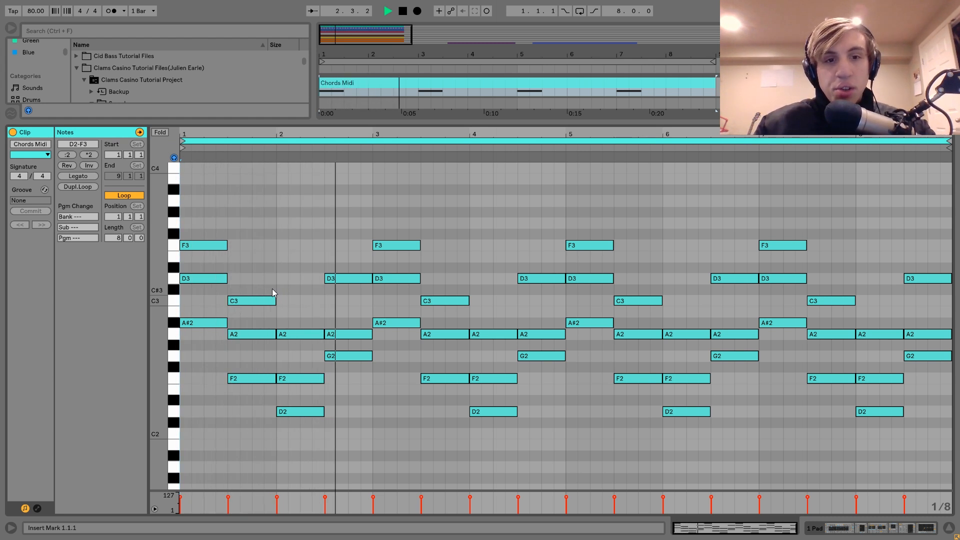
key("space")
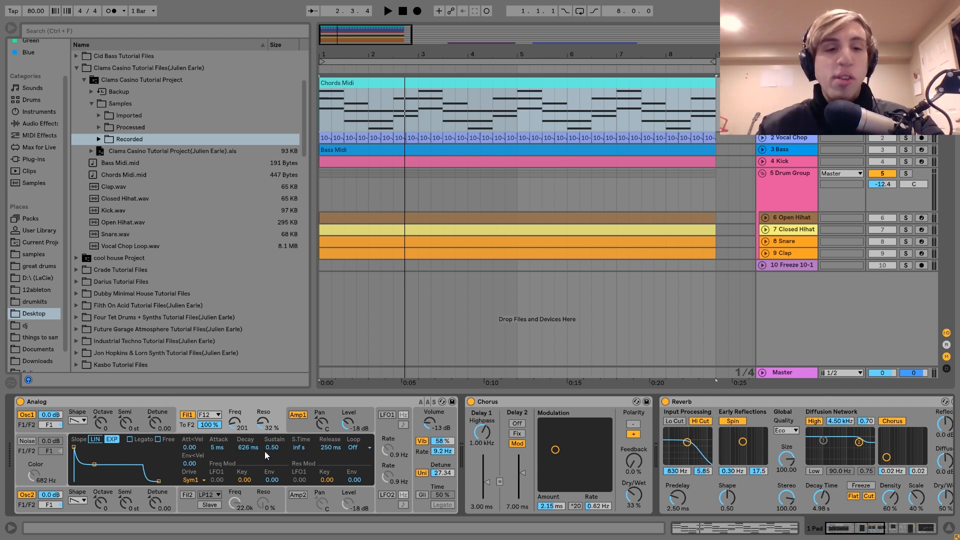
Step: Compare the chord sound with Analog's filter 1 switched off and on again
left_click(190, 414)
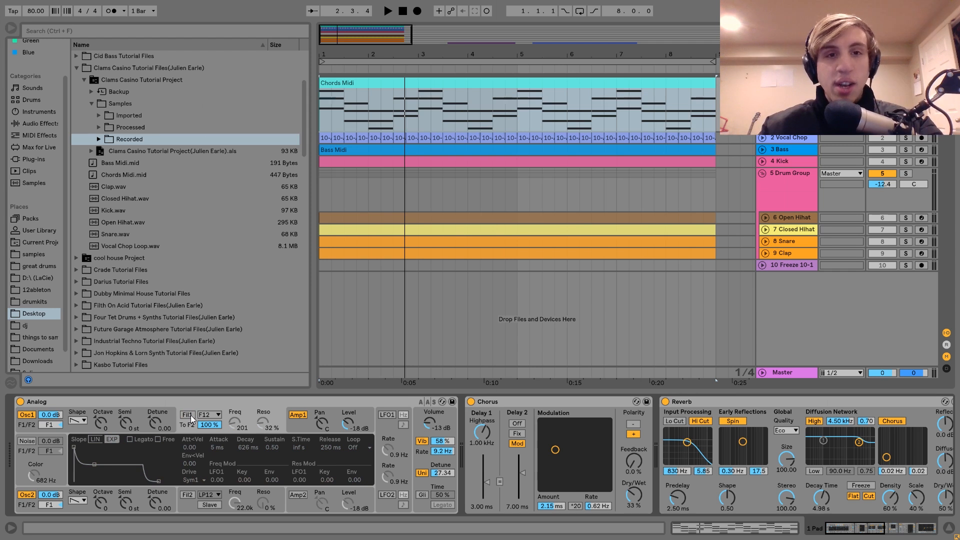
key("space")
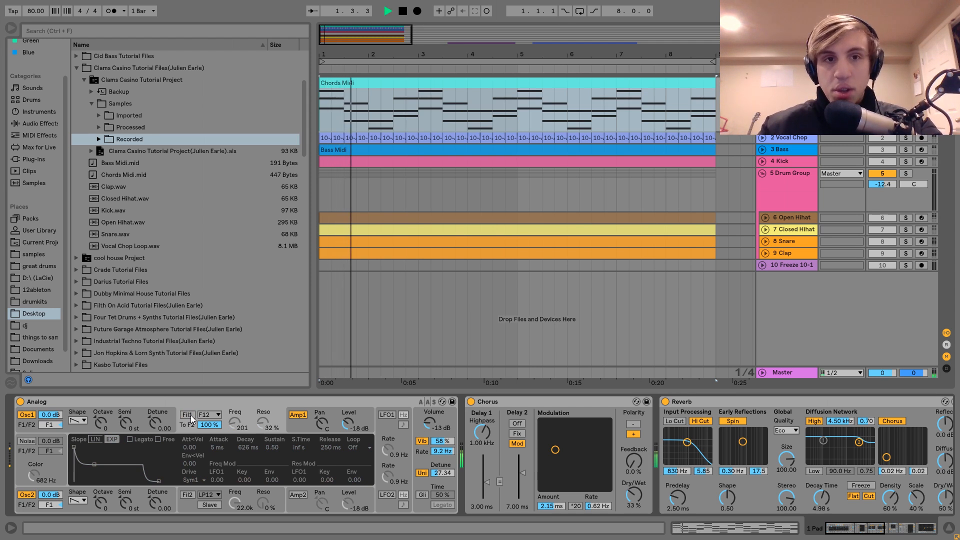
key("space")
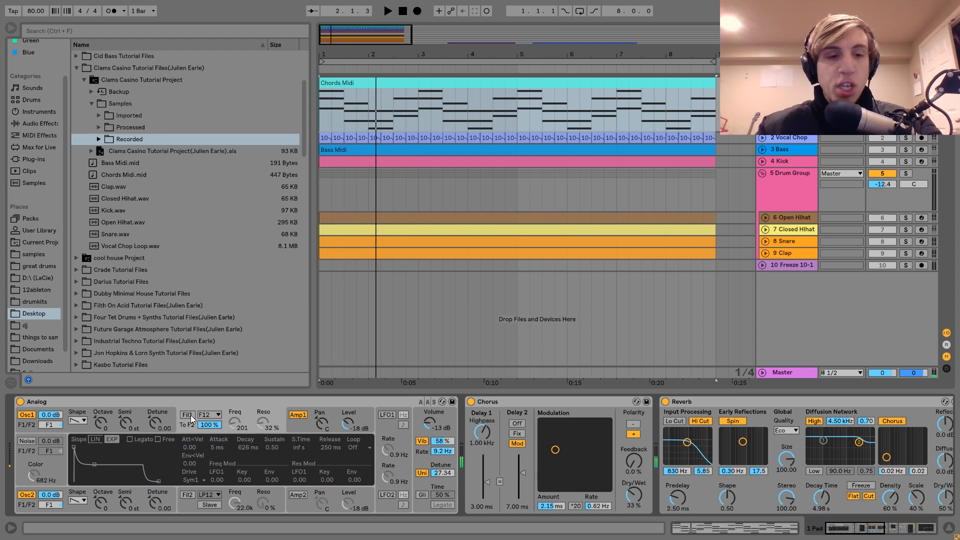
left_click(190, 415)
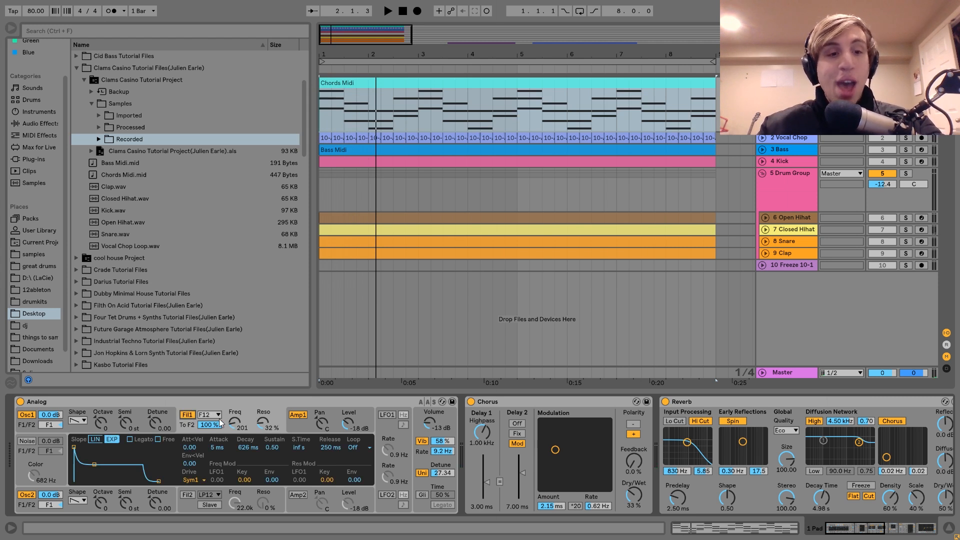
key("space")
left_click(239, 406)
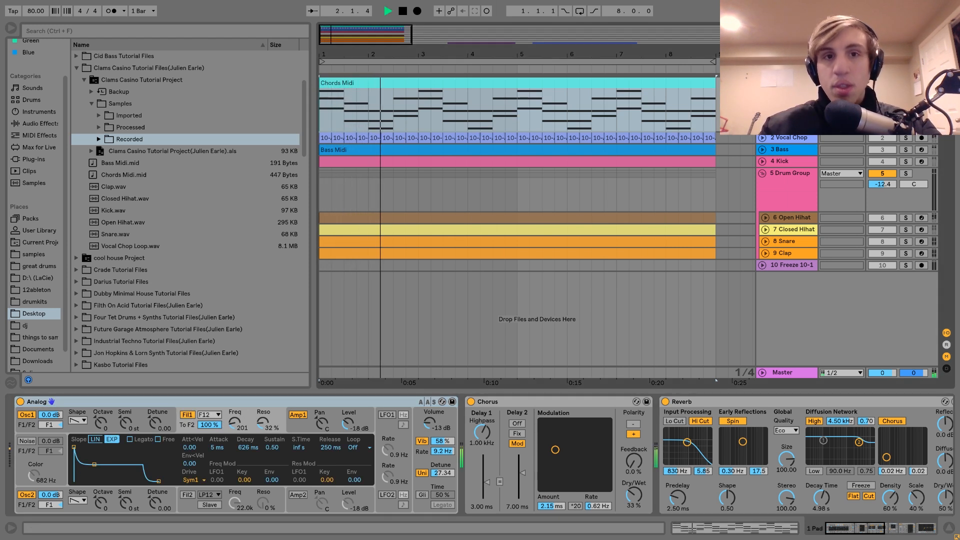
key("space")
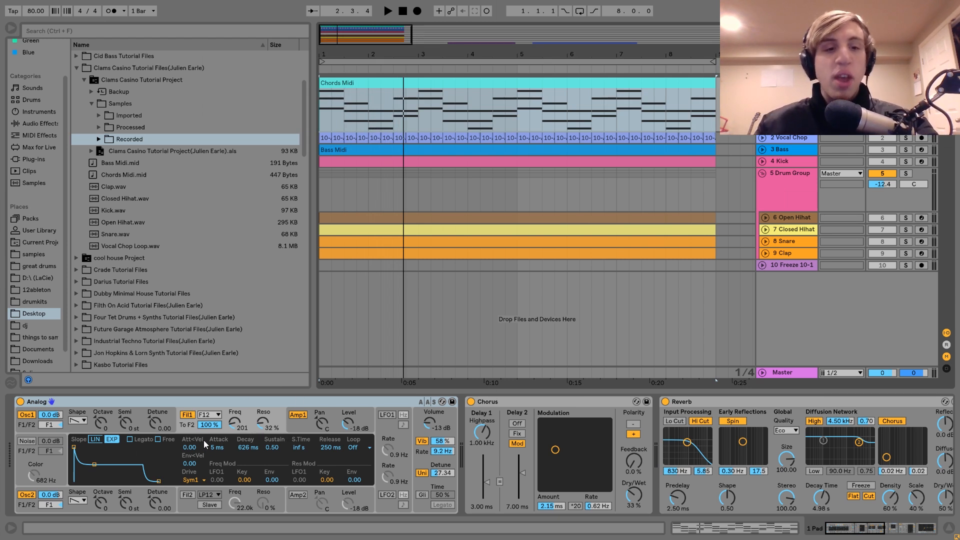
Step: Set the resonance of Analog's filter 1 to 31% while auditioning the chords
key("space")
mouse_move(233, 430)
left_mouse_down()
mouse_move(233, 403)
mouse_move(233, 442)
mouse_move(232, 418)
left_mouse_up()
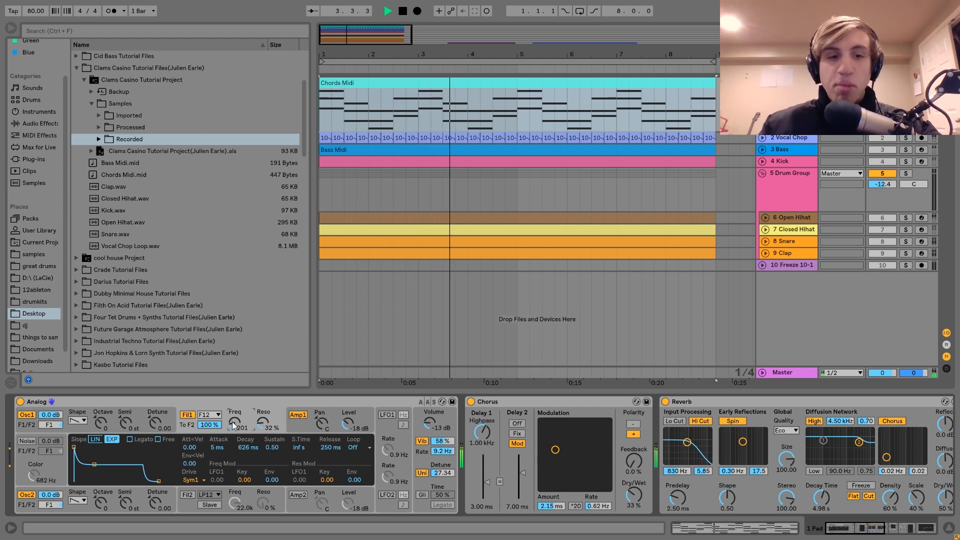
key("space")
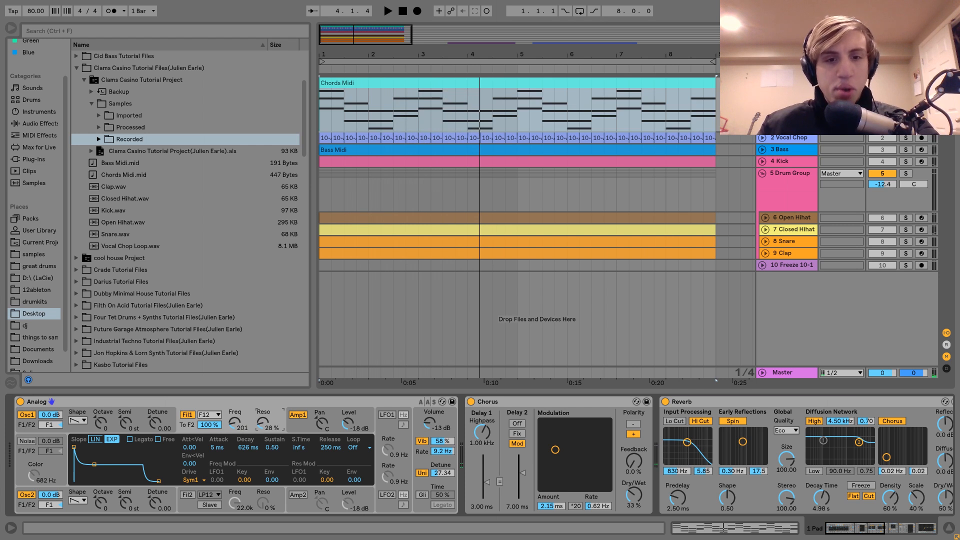
key("space")
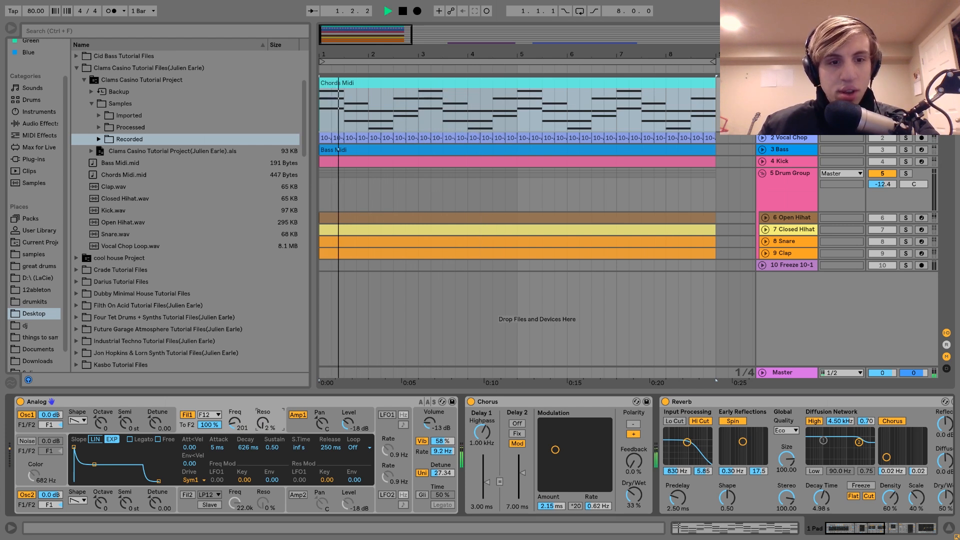
left_click_drag(262, 425, 262, 421)
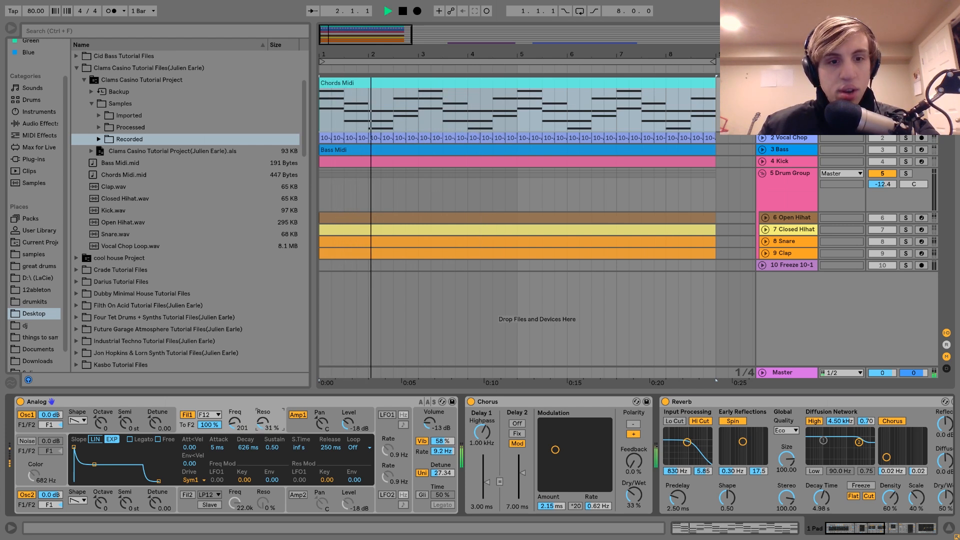
right_click(262, 422)
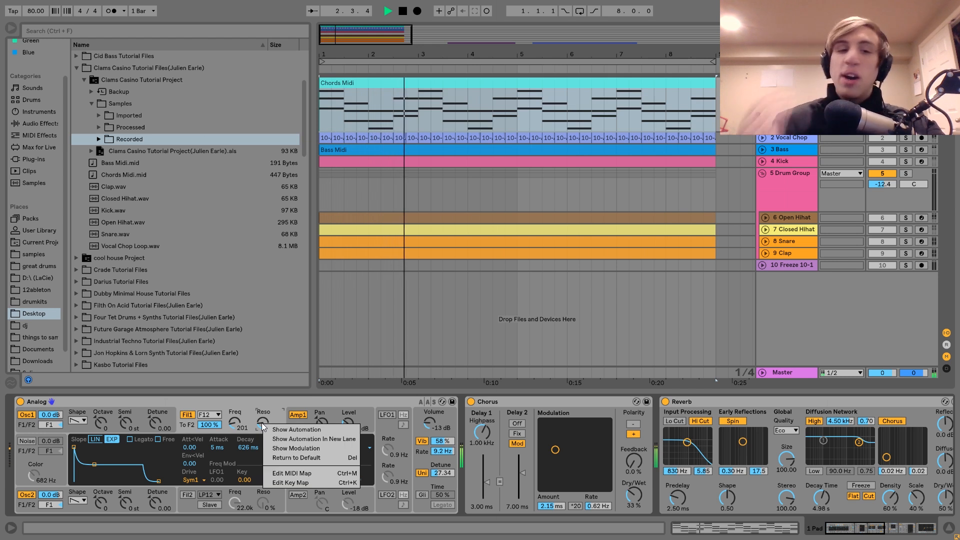
left_click(257, 407)
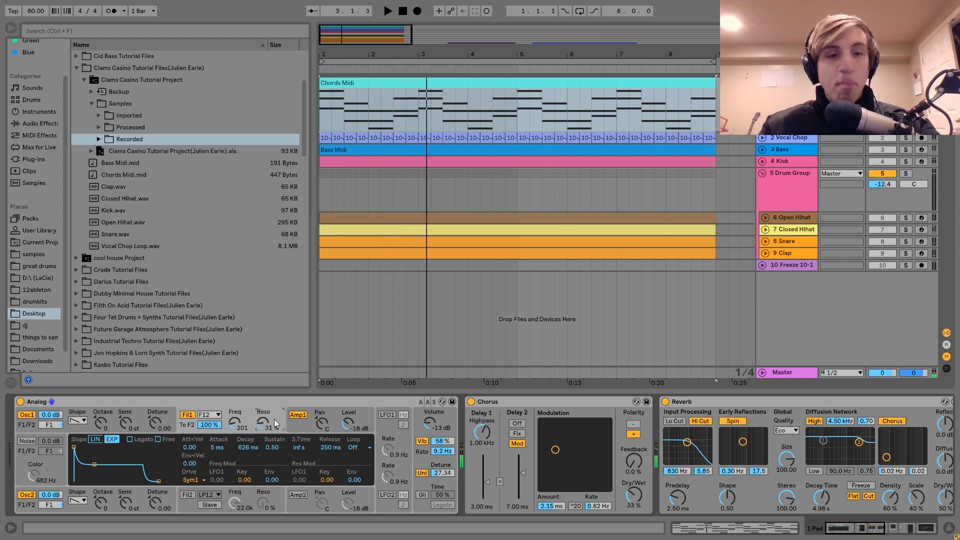
Step: Show Analog's amplifier 1 envelope and its global vibrato and unison settings
left_click(295, 427)
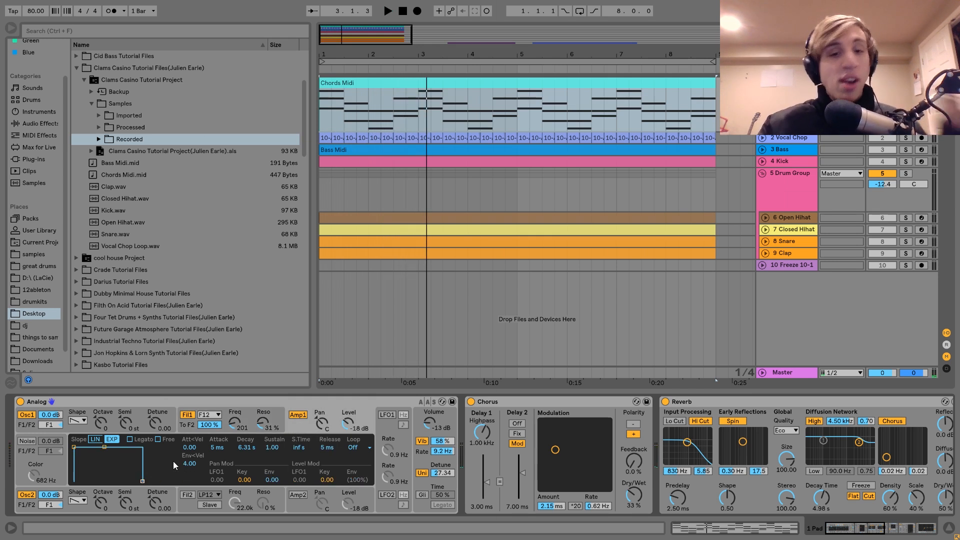
left_click(418, 460)
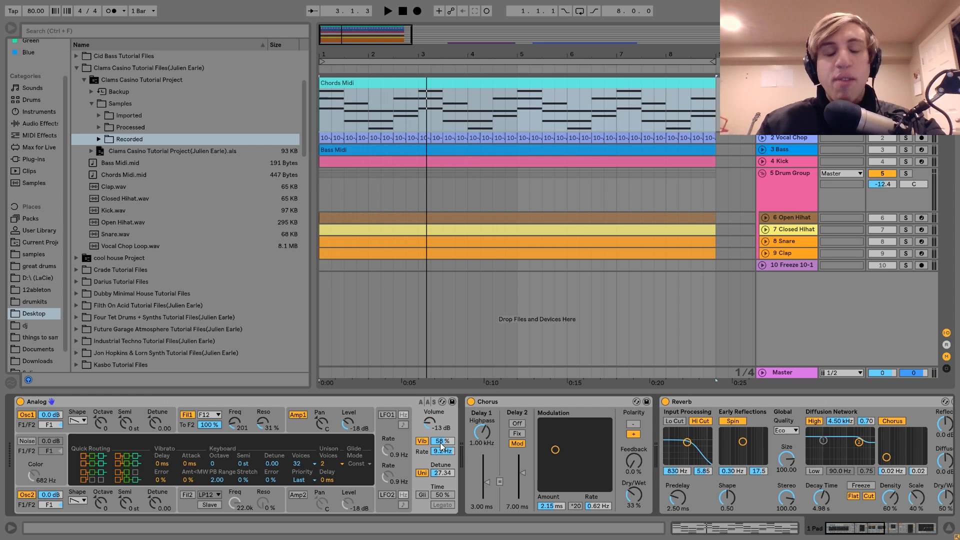
Step: Audition the chords with Analog's vibrato at 58%, and compare the sound with unison switched off and on again
key("space")
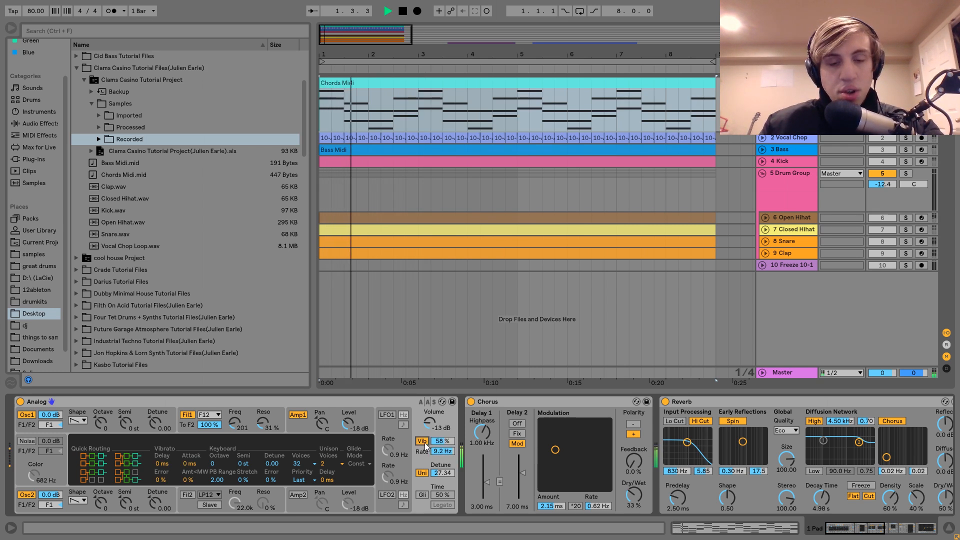
key("space")
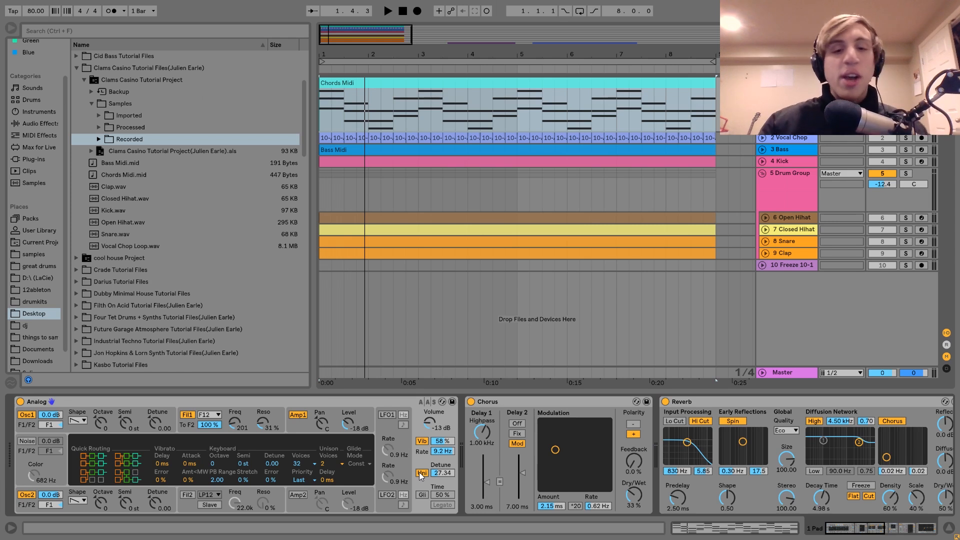
key("space")
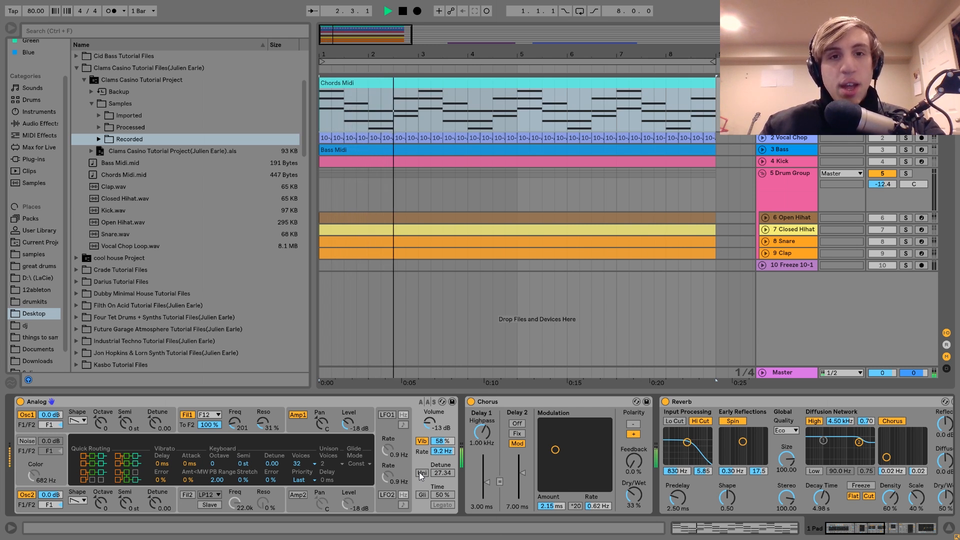
key("space")
left_click(420, 472)
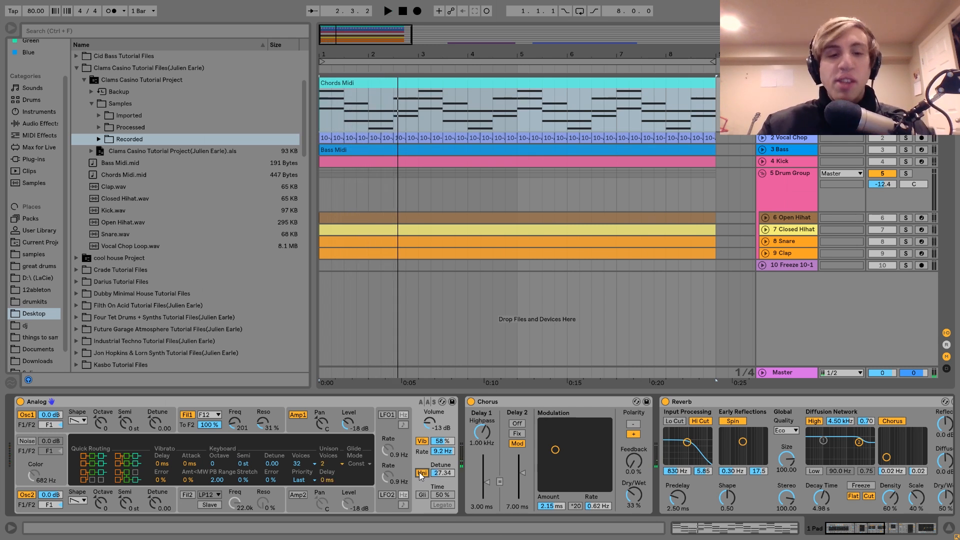
key("space")
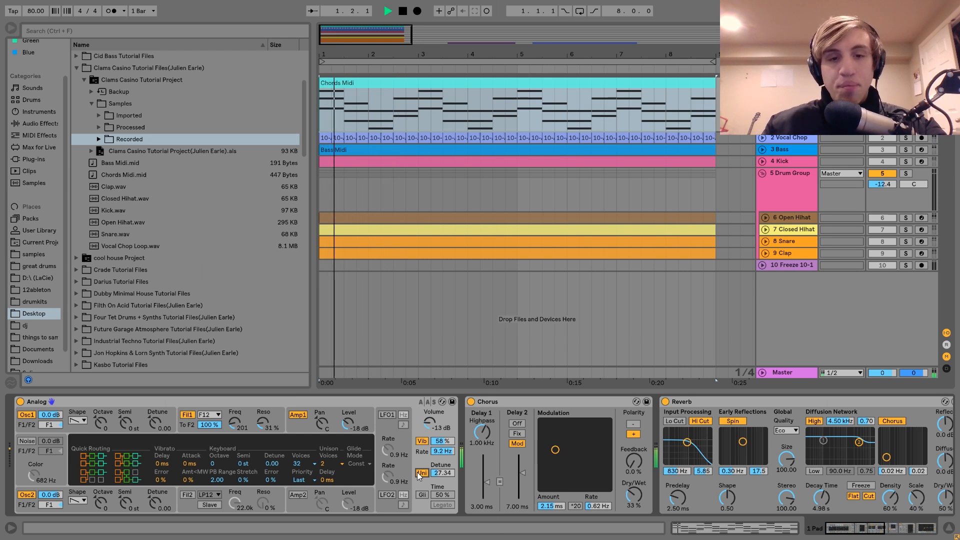
key("space")
Step: Compare the chord sound with the Chorus effect bypassed and switched back on, repeating the comparison during playback
scroll(633, 513, "right", 4)
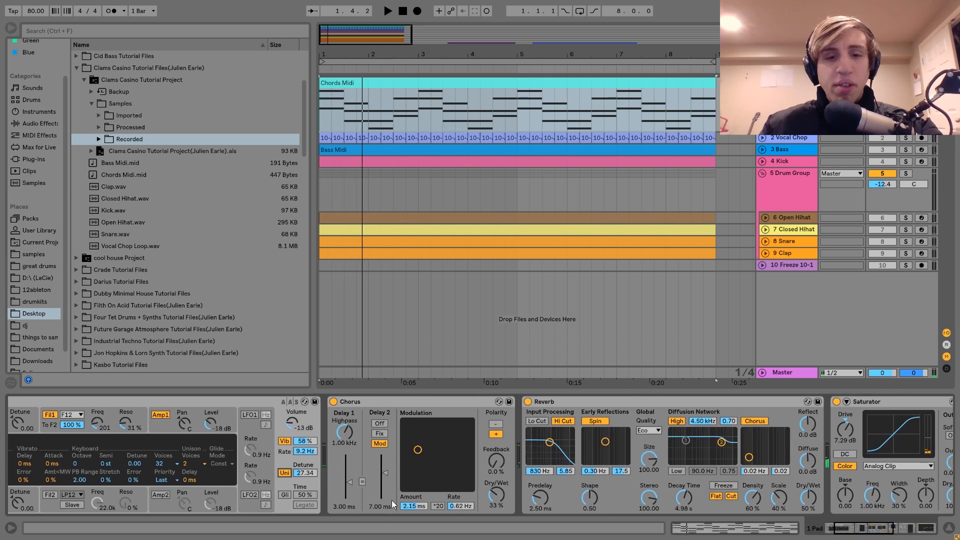
key("space")
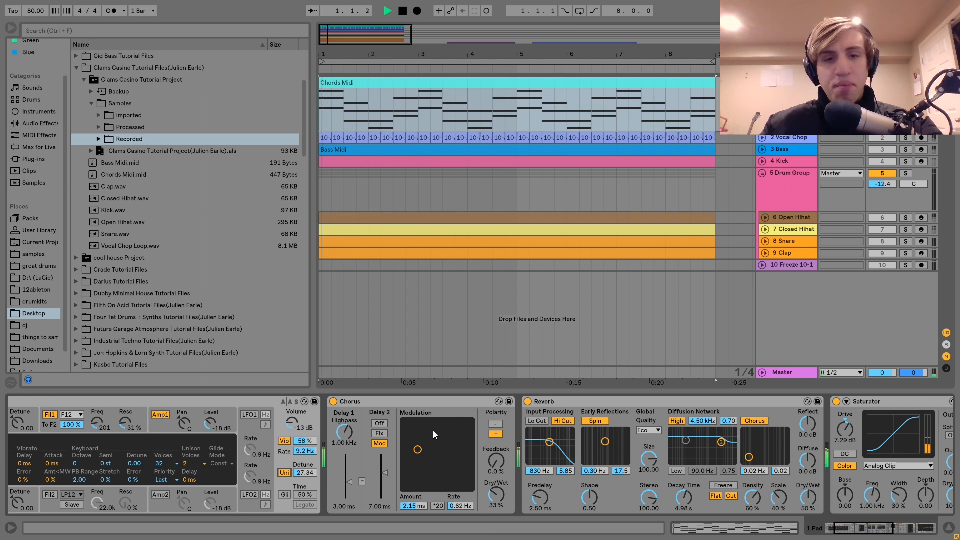
left_click(334, 401)
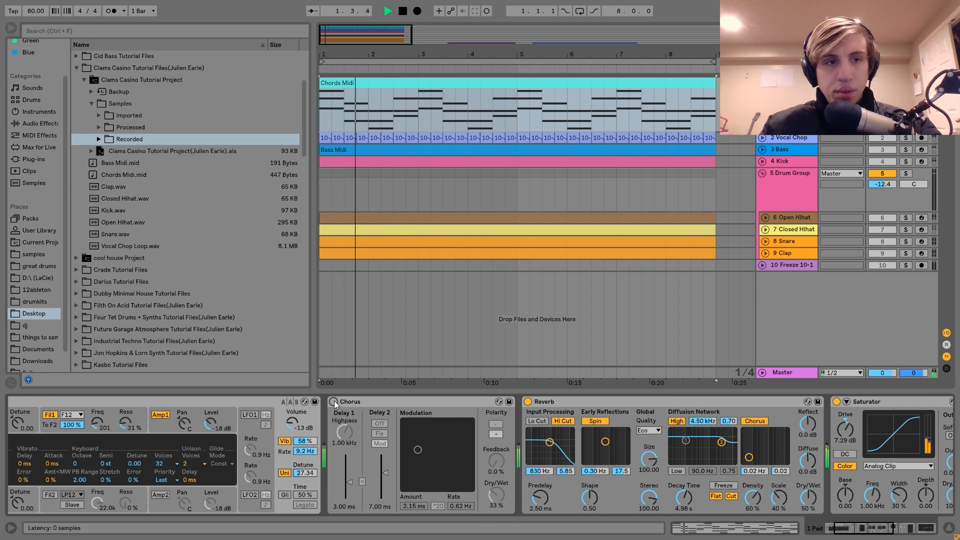
left_click(334, 400)
key("space")
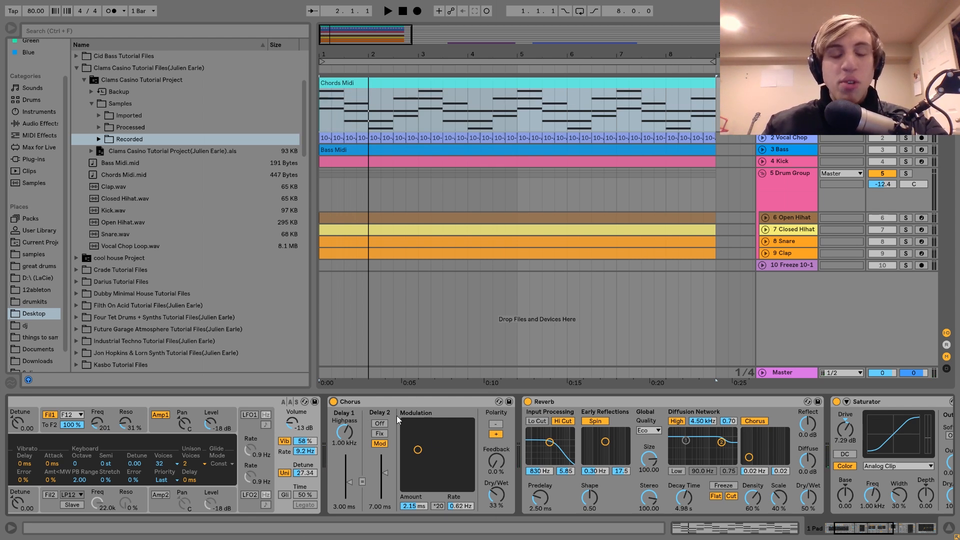
key("space")
left_click(333, 402)
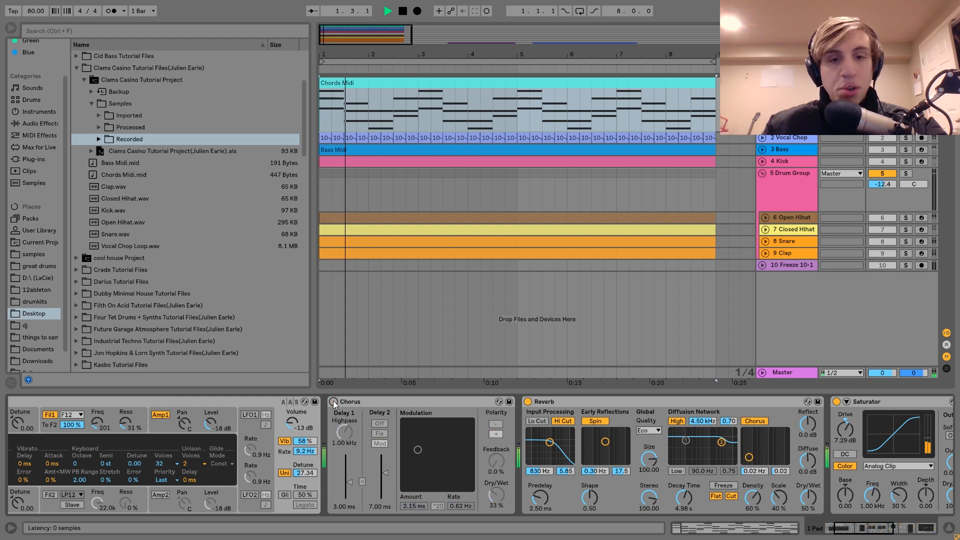
left_click(334, 402)
key("space")
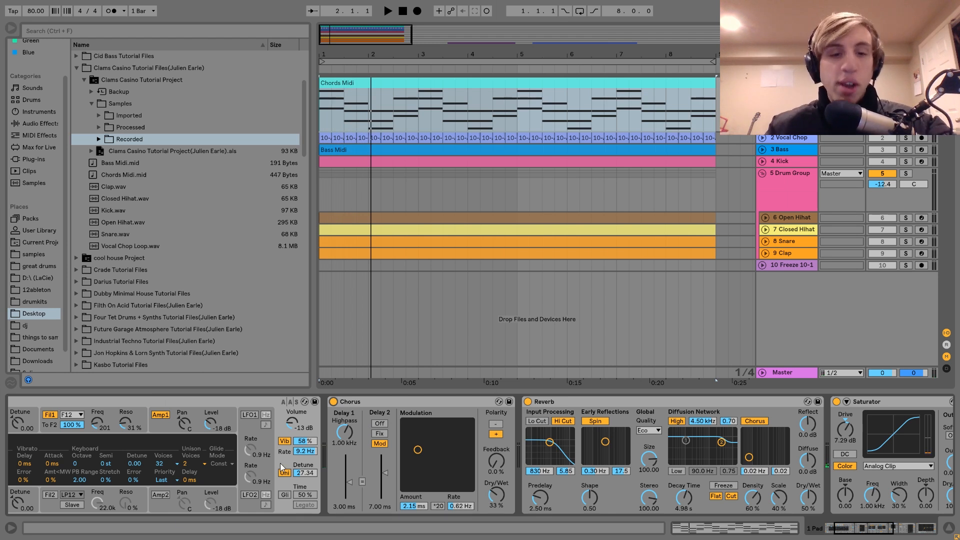
left_click(372, 406)
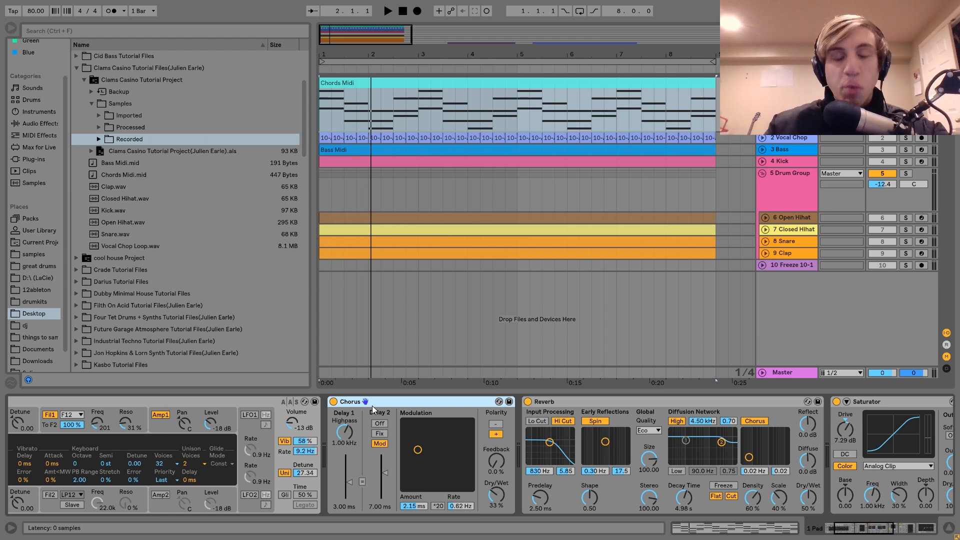
Step: Play the chords while examining the Reverb's input filter, decay time and dry/wet settings
key("space")
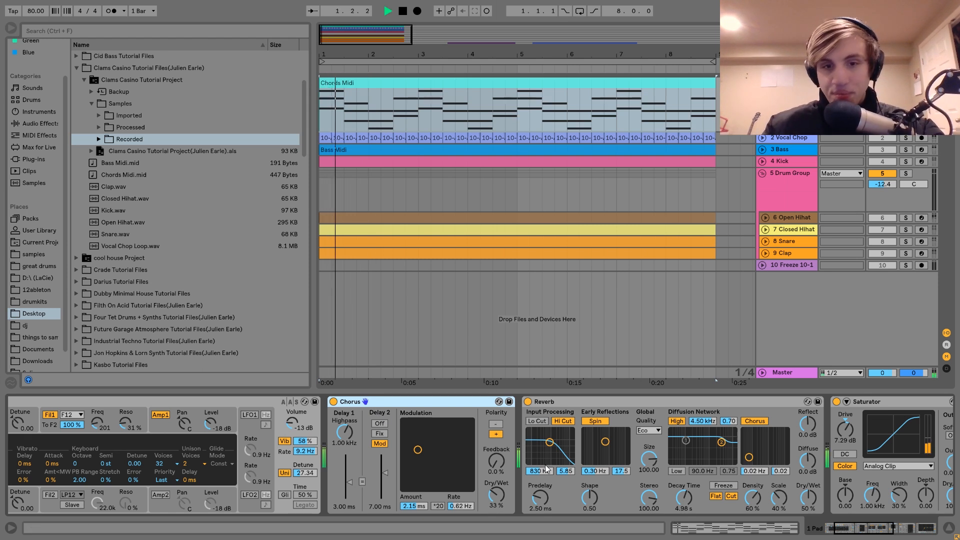
scroll(545, 464, "right", 3)
key("space")
scroll(545, 464, "right", 8)
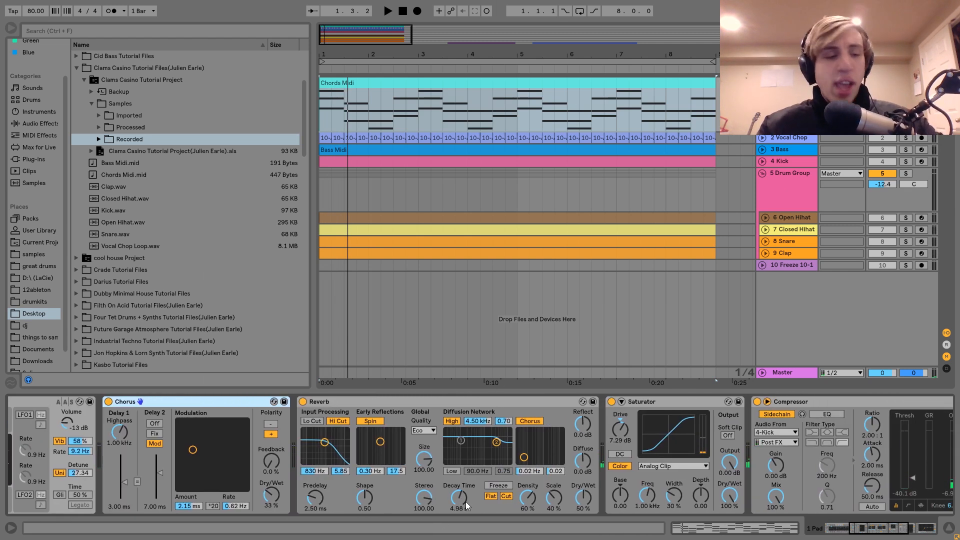
key("space")
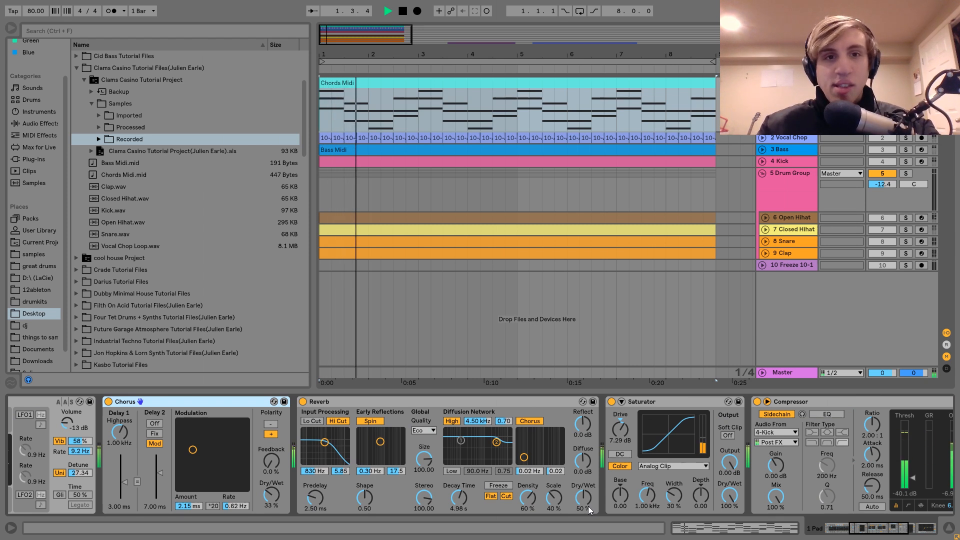
key("space")
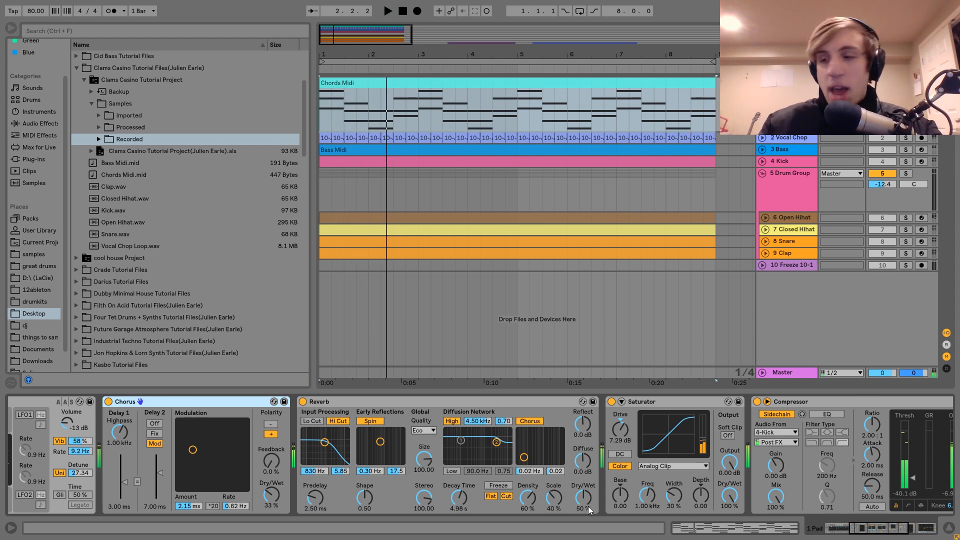
Step: Audition the chords with the Saturator moved ahead of the Reverb, and undo the move
scroll(588, 506, "right", 3)
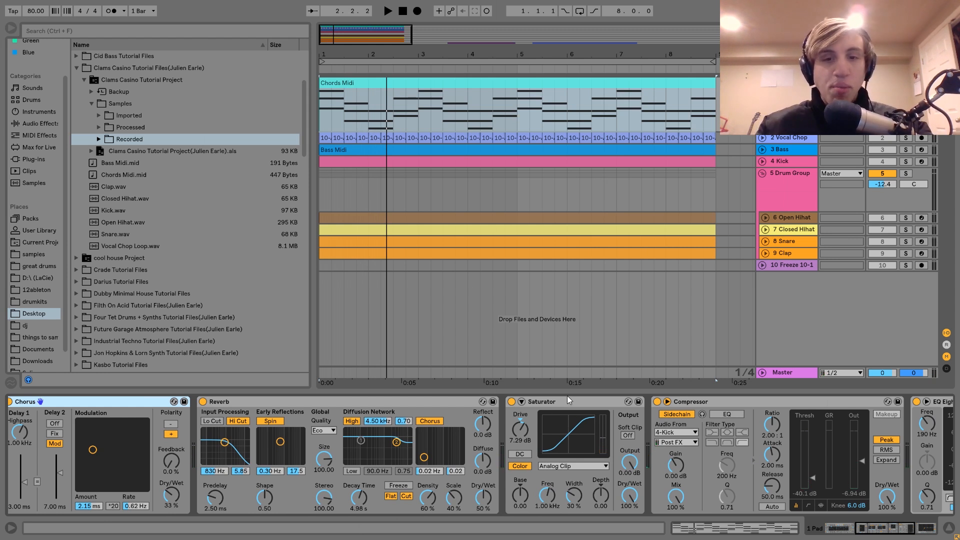
left_click_drag(568, 400, 232, 442)
key("space")
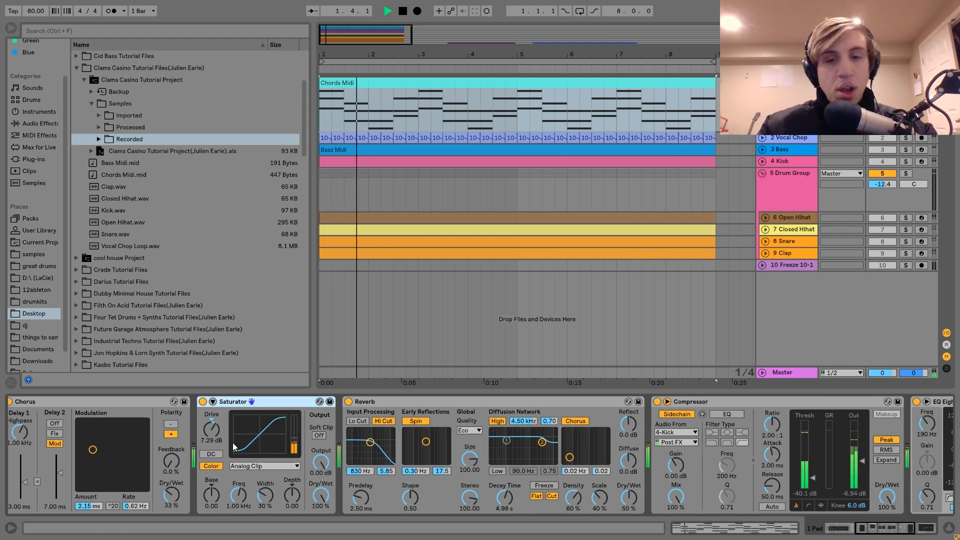
key("space")
key("ctrl+z")
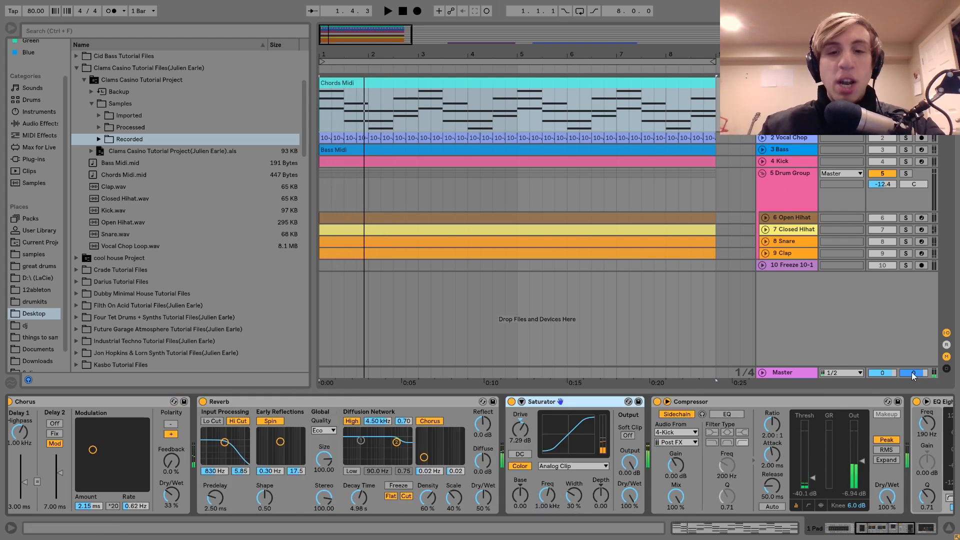
Step: Audition the chords with the Saturator in its original place after the Reverb
key("space")
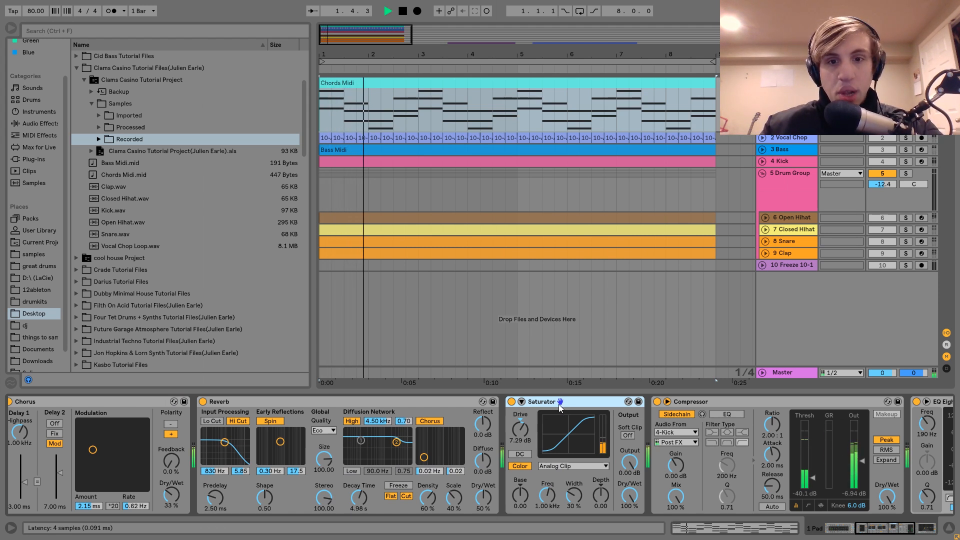
key("space")
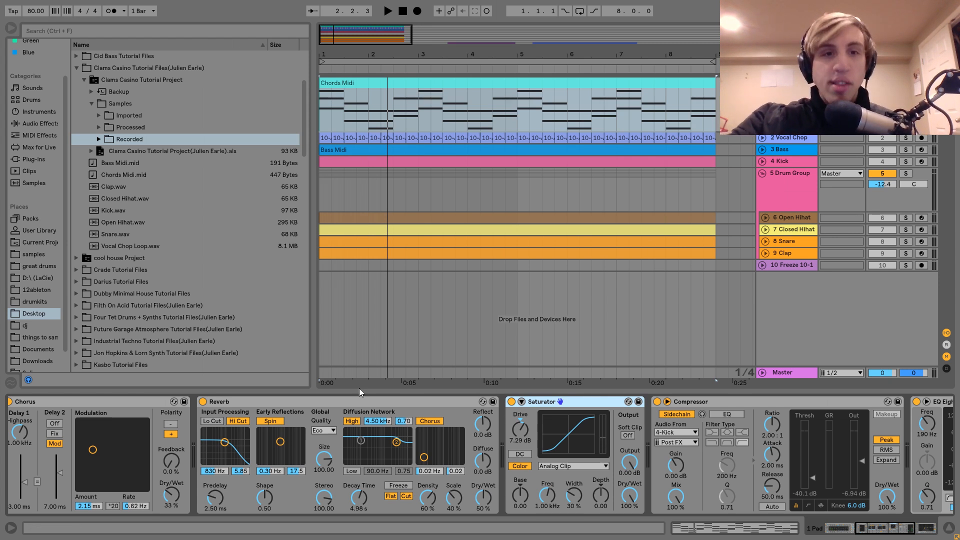
key("space")
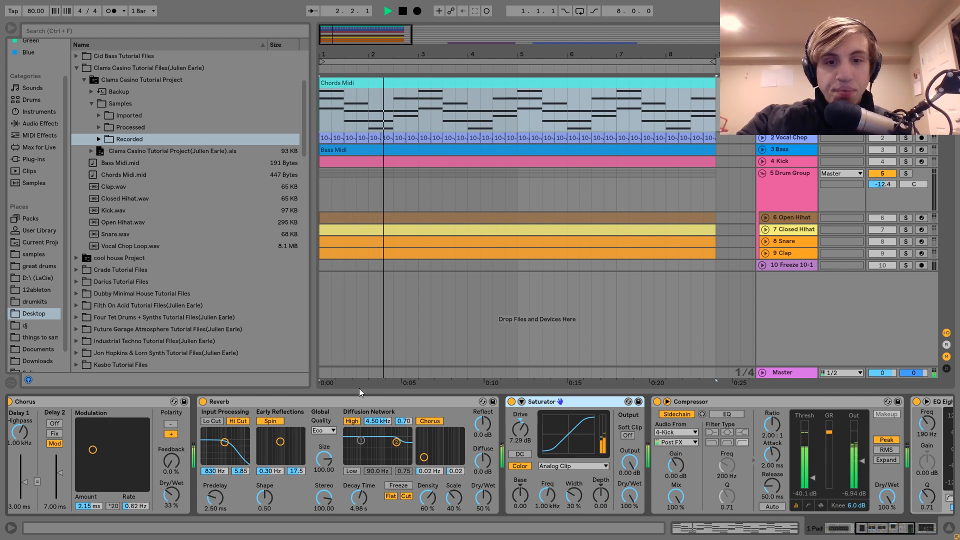
key("space")
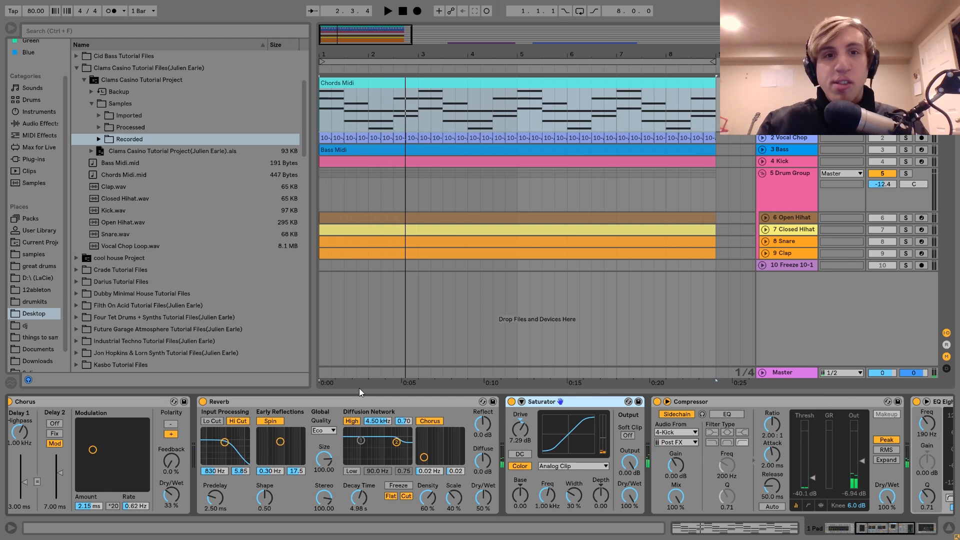
Step: Play the chords through the Compressor sidechained to the kick, and show the EQ Eight that follows it
key("space")
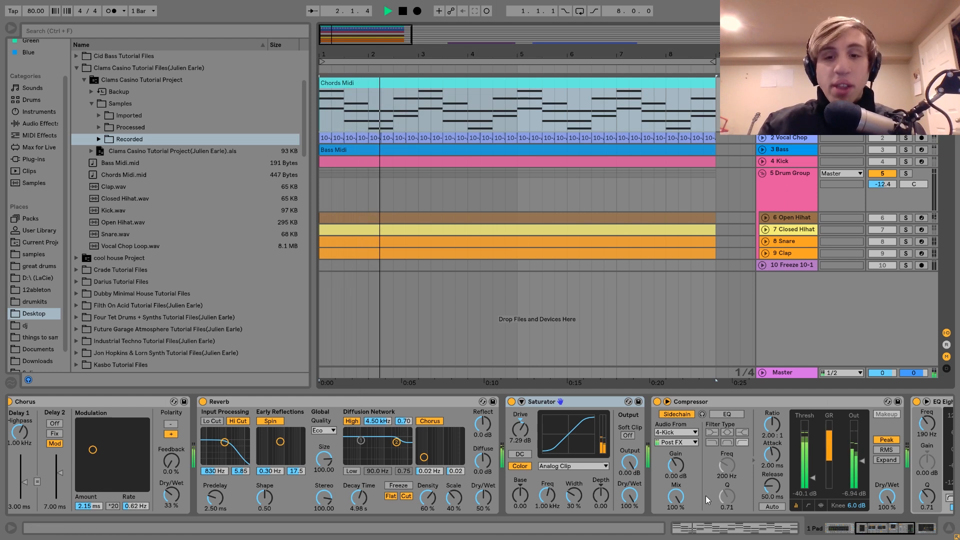
scroll(704, 492, "down", 5)
key("space")
scroll(643, 457, "down", 6)
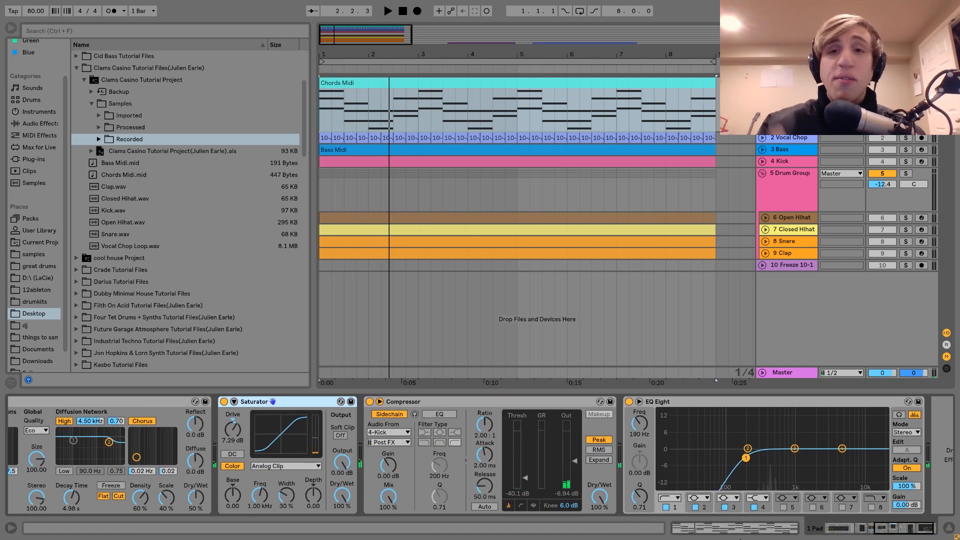
Step: Unfold and solo the Vocal Chop track, and play its chopped loop
left_click(787, 136)
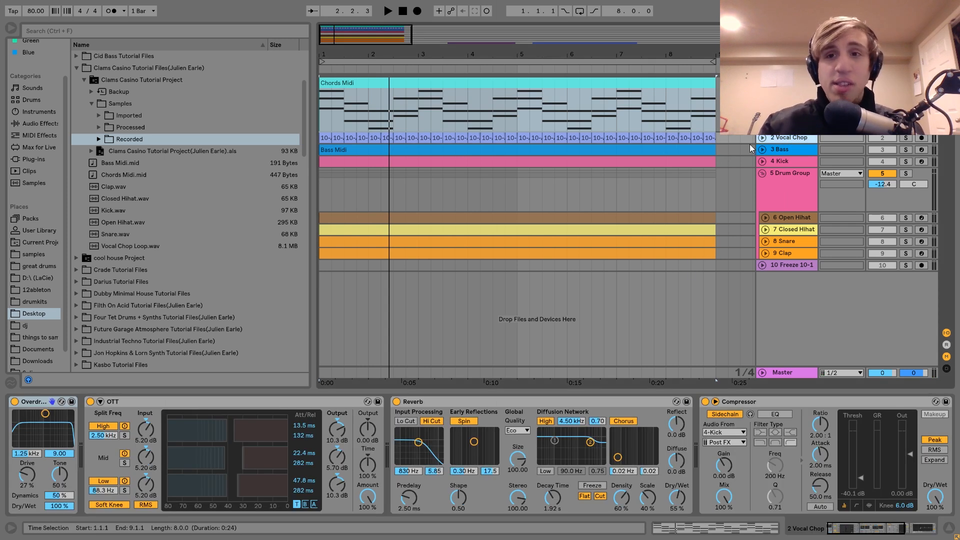
left_click(762, 138)
left_click(905, 138)
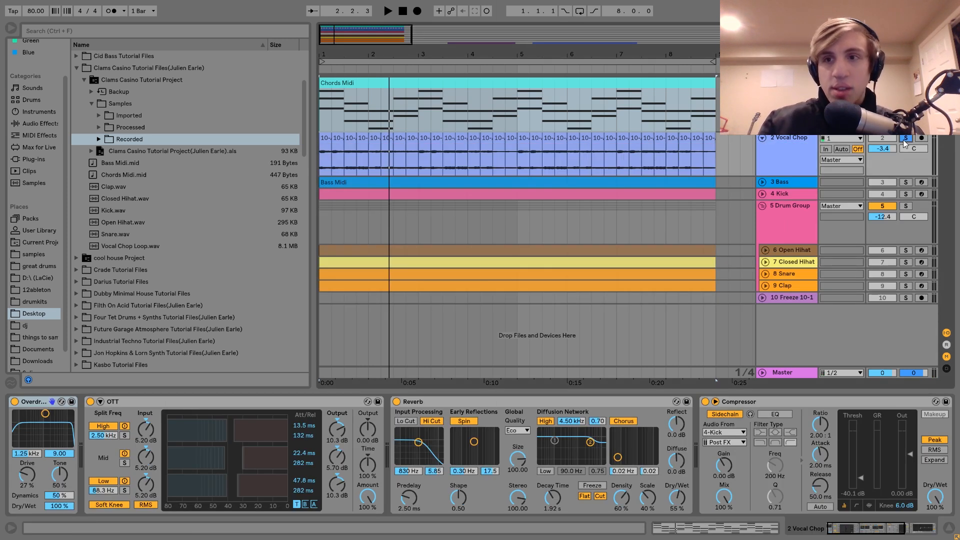
key("space")
left_click_drag(589, 51, 558, 25)
key("space")
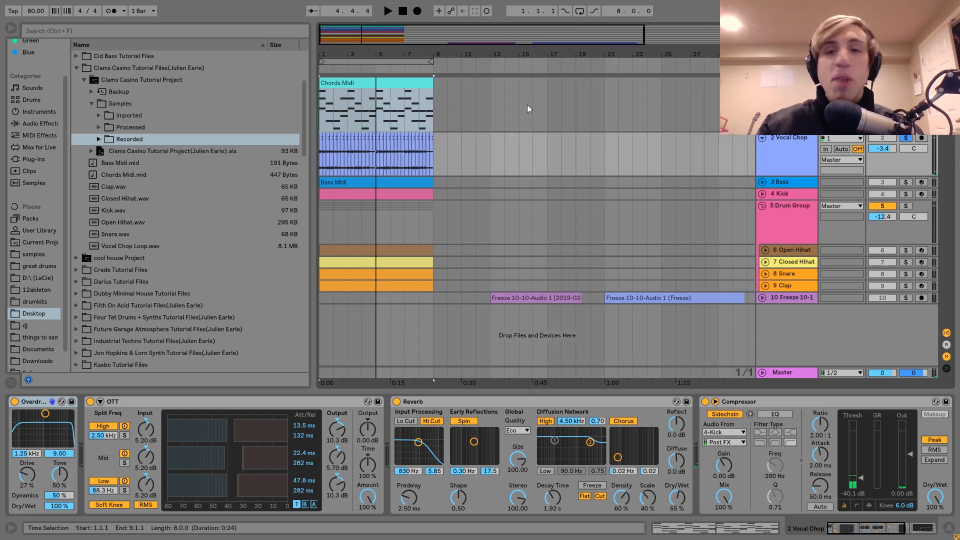
Step: Unfold the 10 Freeze audio track and solo it instead of the Vocal Chop track
left_click(784, 298)
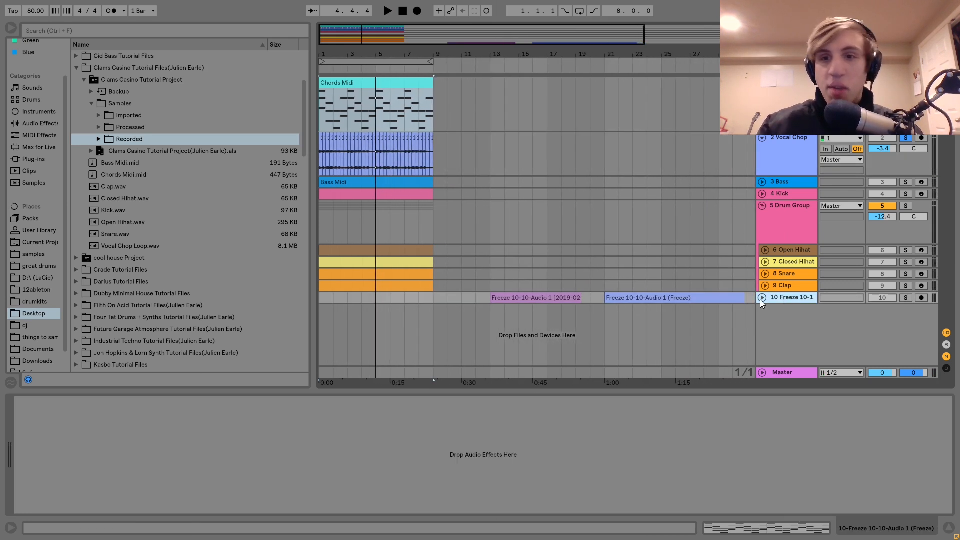
left_click(762, 298)
left_click(905, 297)
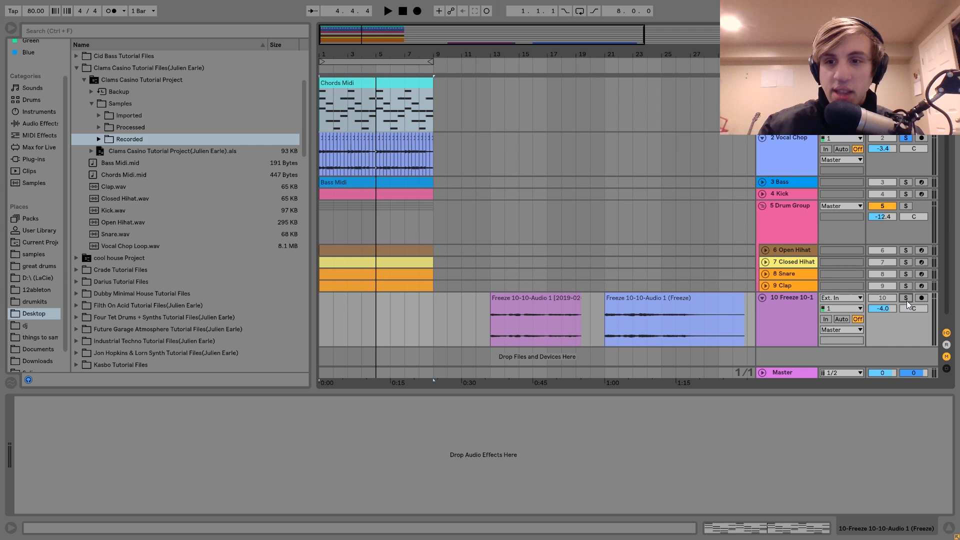
Step: Audition the first freeze clip from its start, bar 16 and bar 18, and the second freeze clip from bar 21
left_click(546, 299)
key("space")
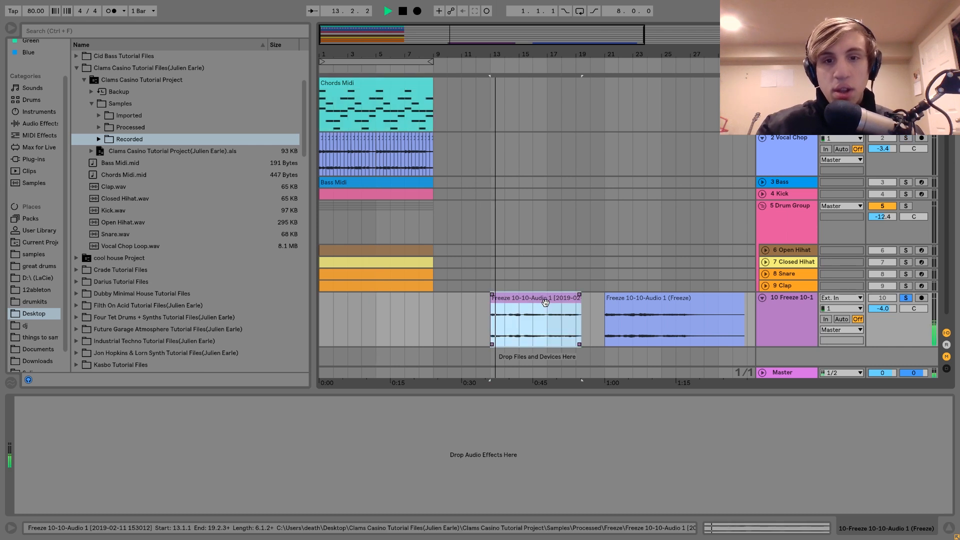
left_click(526, 335)
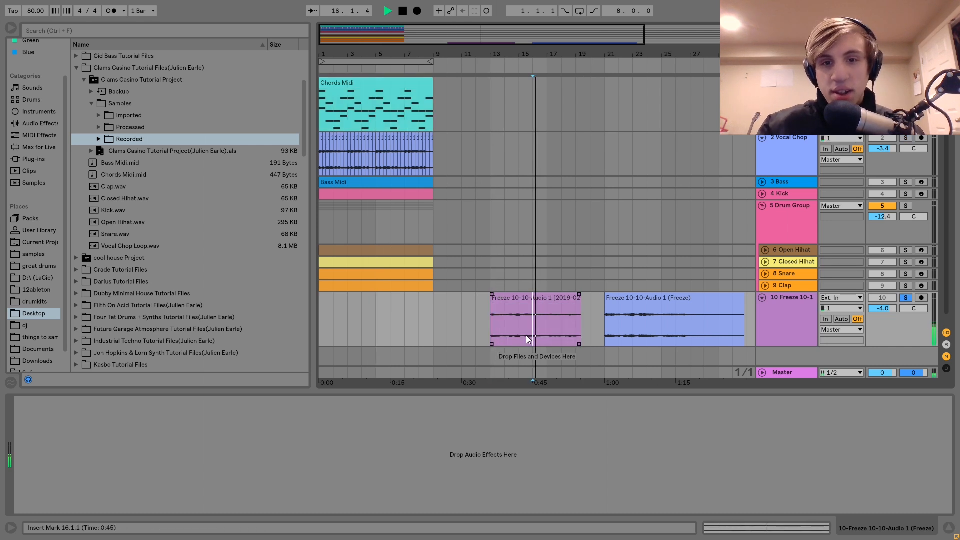
left_click(558, 334)
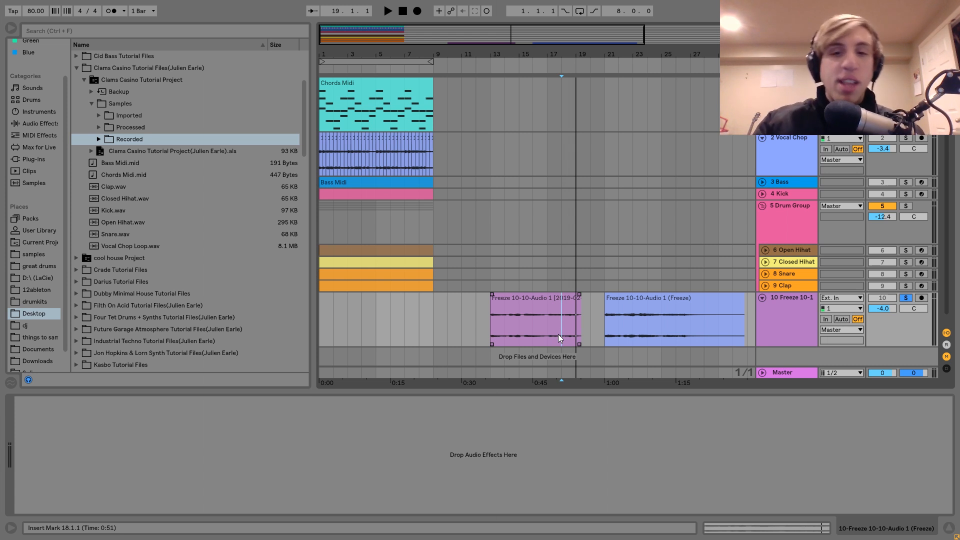
key("space")
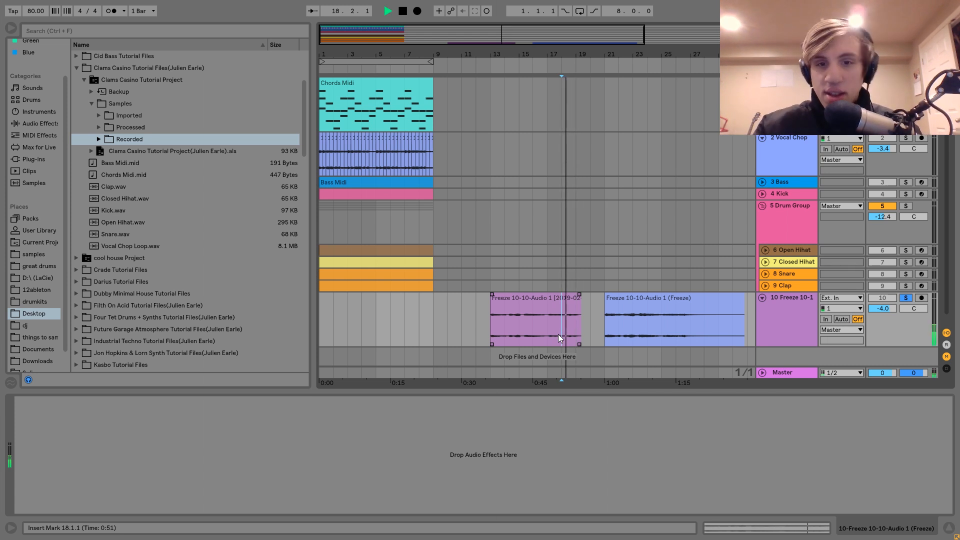
left_click(607, 338)
key("space")
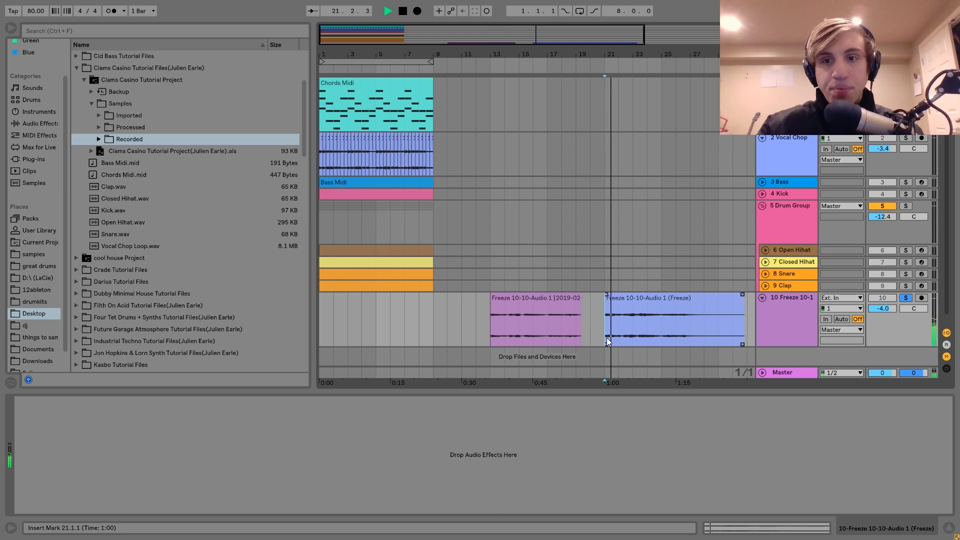
Step: Stop the freeze clip, solo the Vocal Chop track instead, and play its loop from bar 1
key("space")
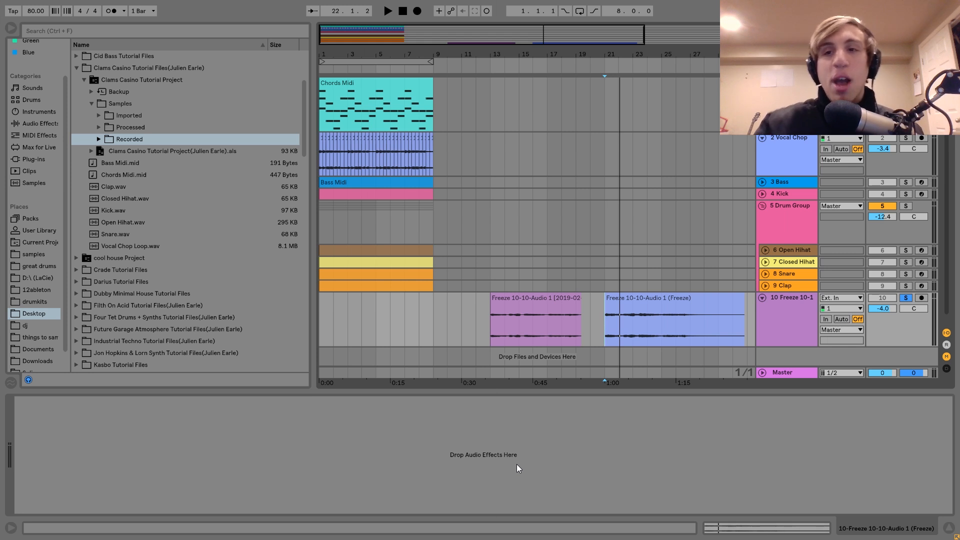
left_click(322, 162)
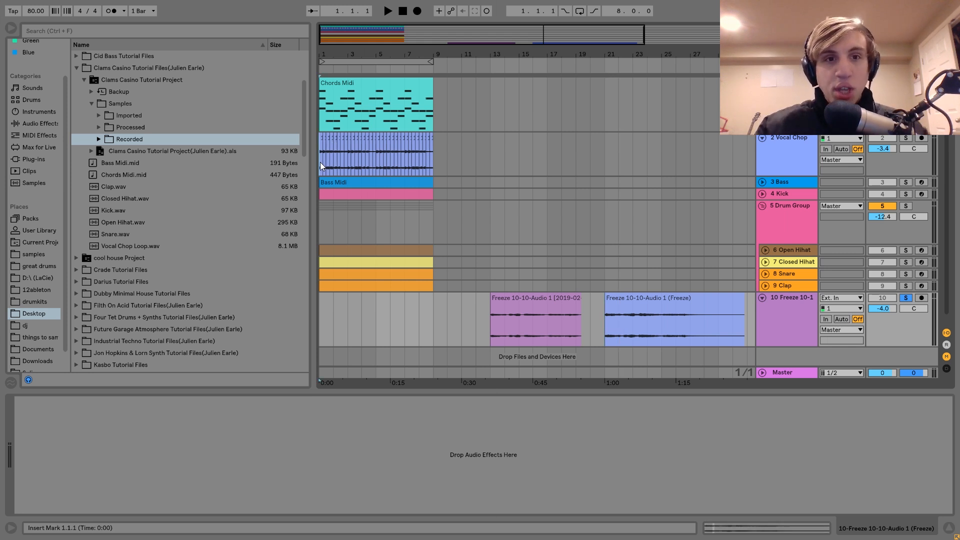
left_click(906, 139)
key("space")
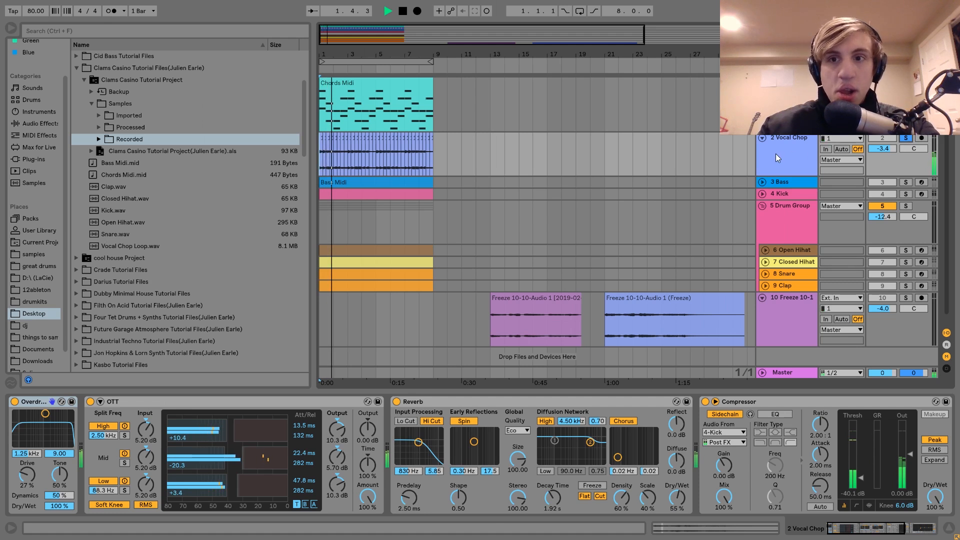
key("space")
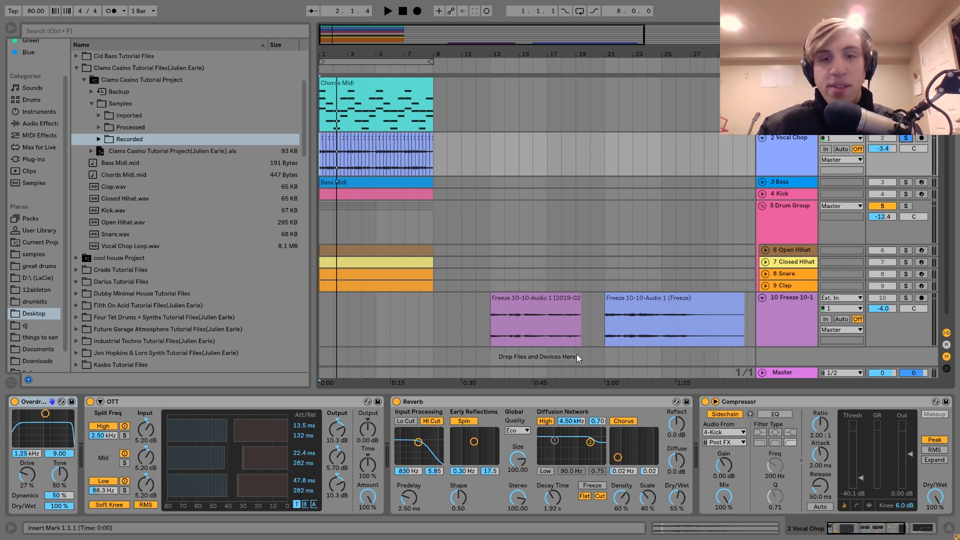
key("space")
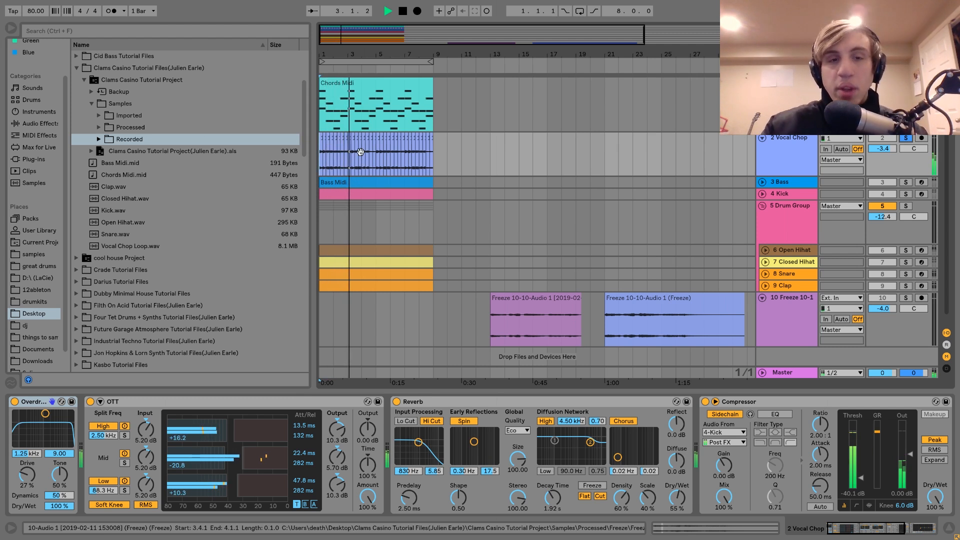
key("space")
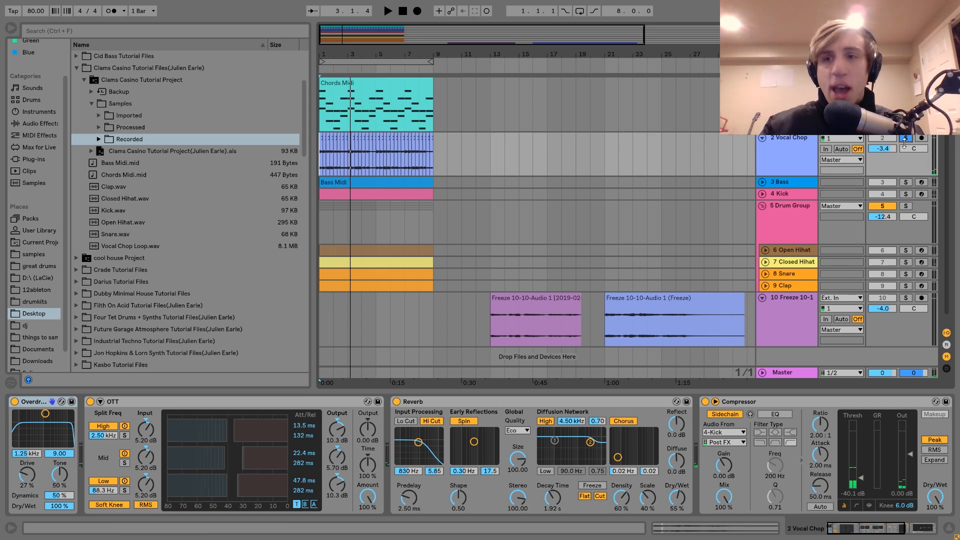
Step: Inspect the sample view of the second freeze clip
double_click(638, 324)
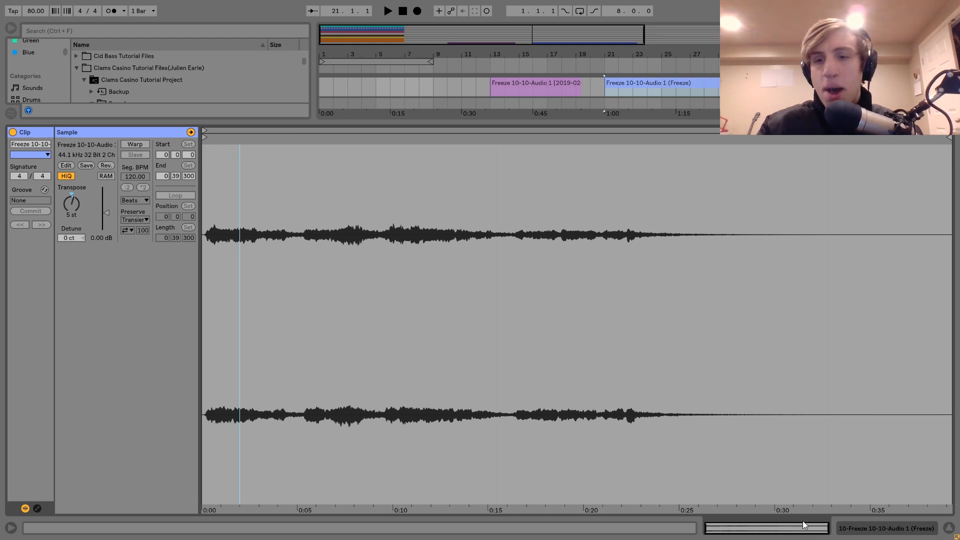
left_click(850, 530)
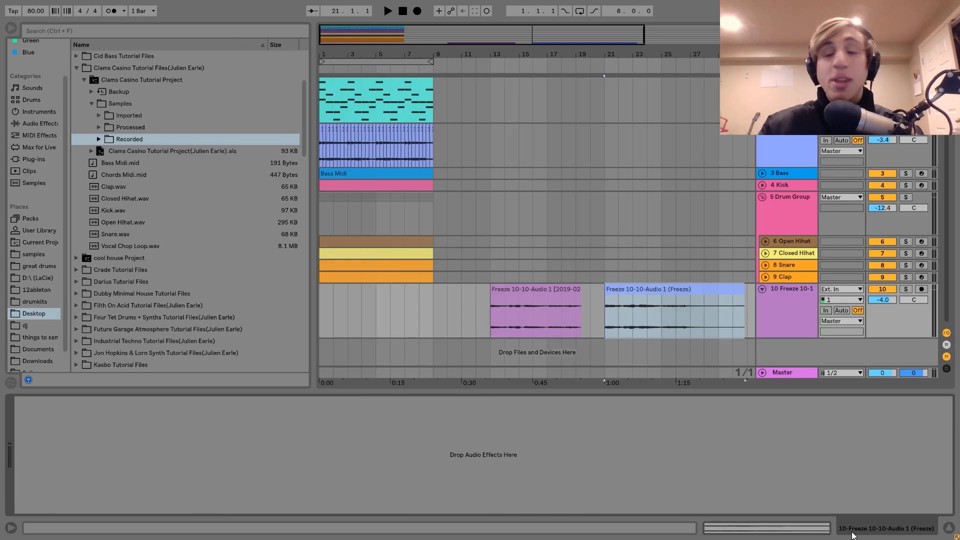
Step: Select the first one-beat slice on the Vocal Chop track and play the opening slices within the full mix
left_click(319, 158)
left_click_drag(327, 58, 343, 236)
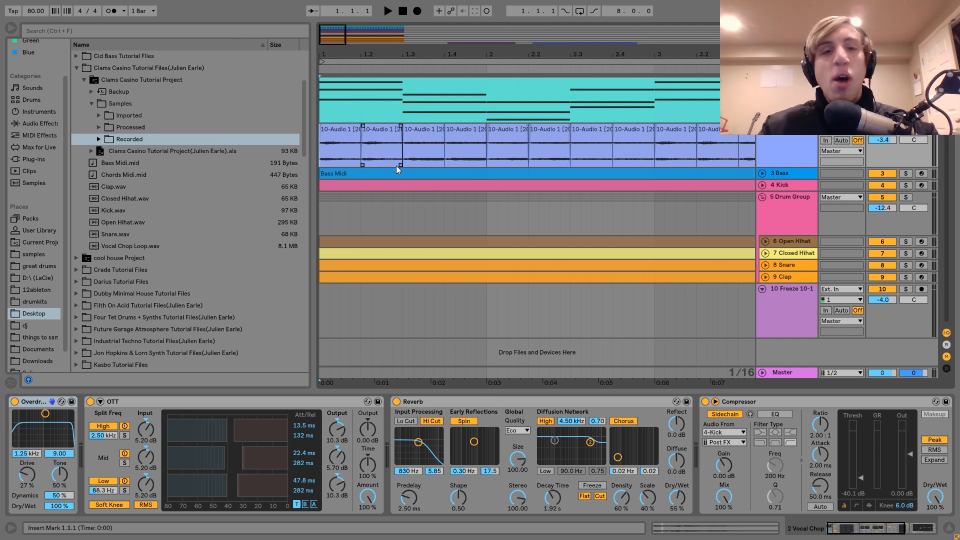
left_click(340, 123)
left_click(350, 131)
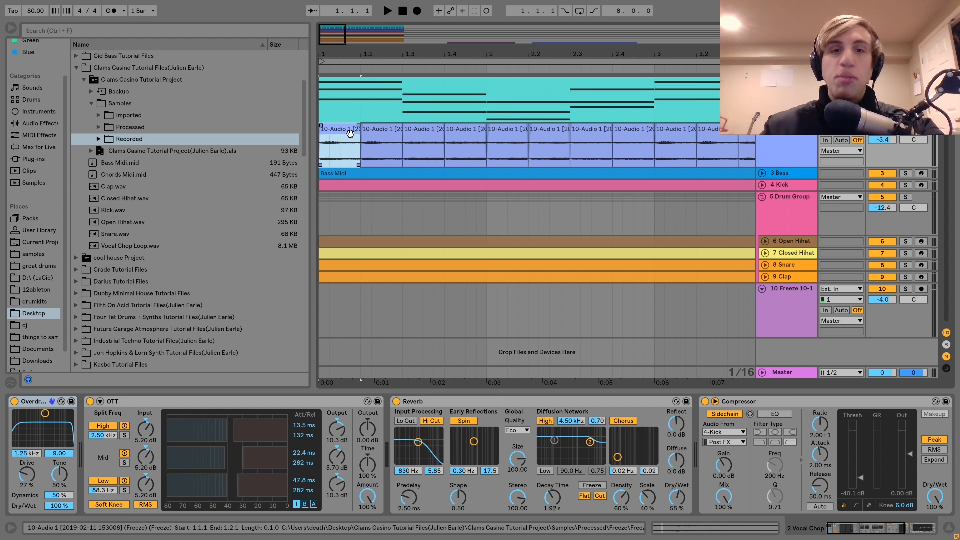
key("space")
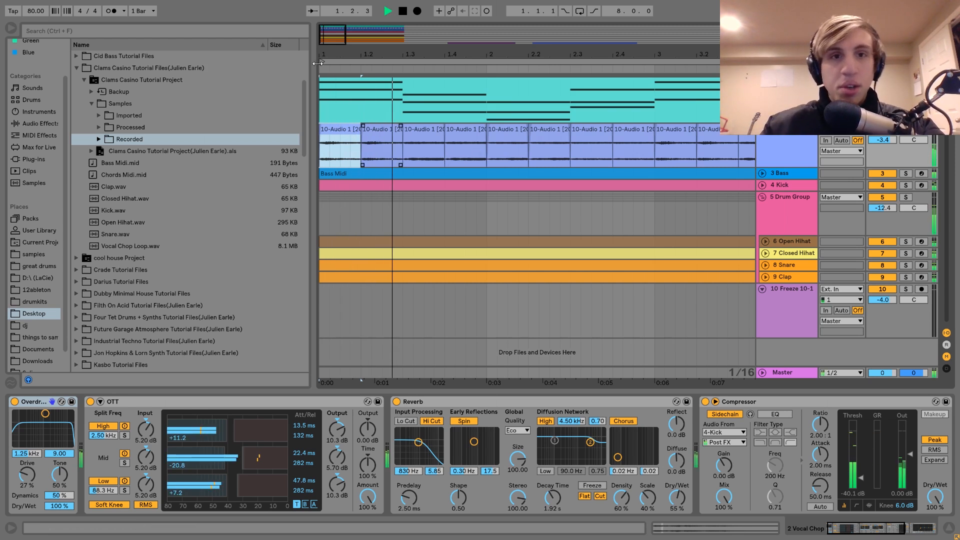
left_click(379, 46)
left_click_drag(362, 54, 354, 46)
scroll(801, 180, "up", 1)
key("space")
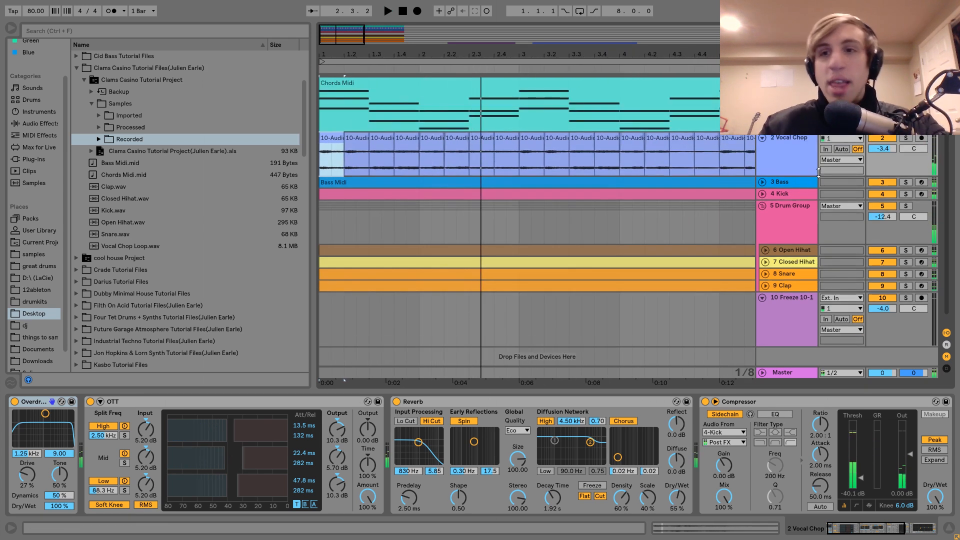
Step: Solo the Vocal Chop track and play its sliced clips from bar 1, running through the opening bars twice
left_click(905, 138)
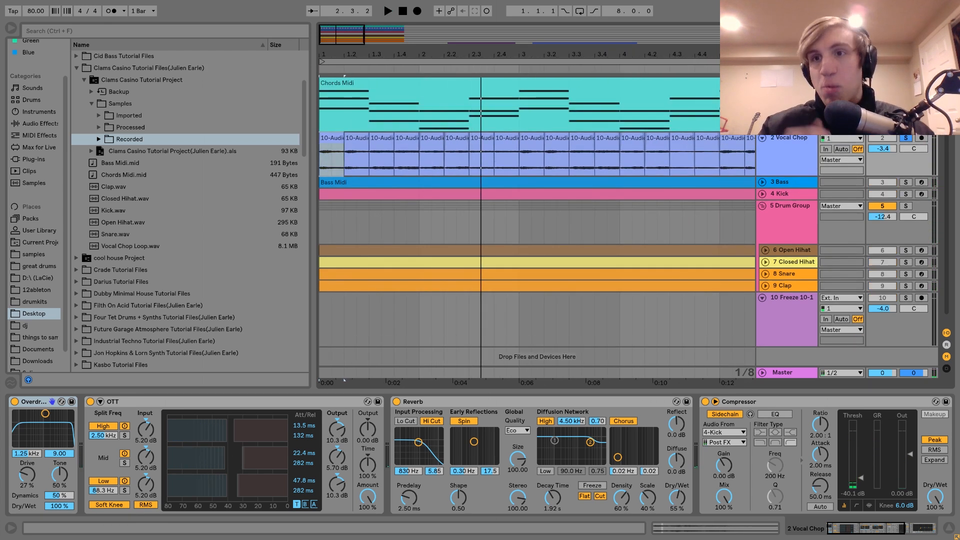
key("space")
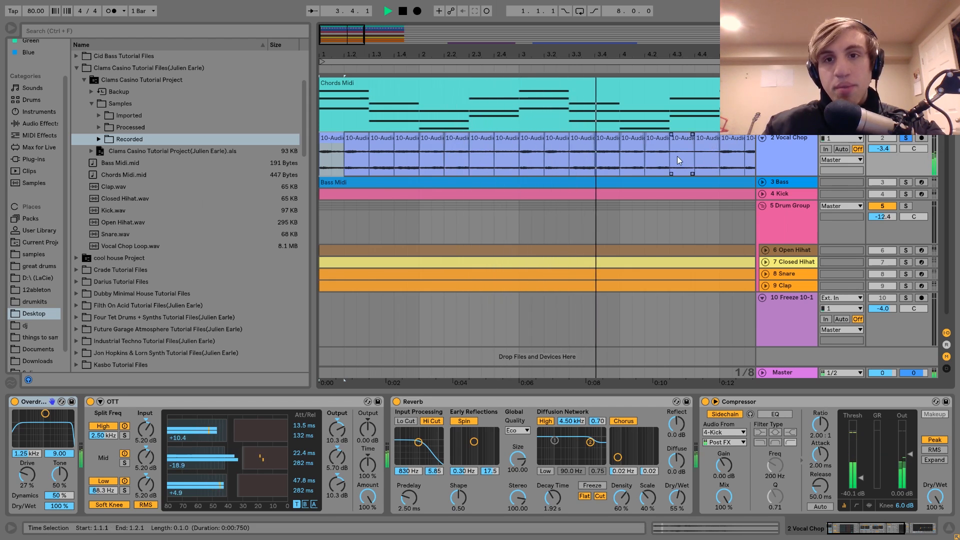
key("space")
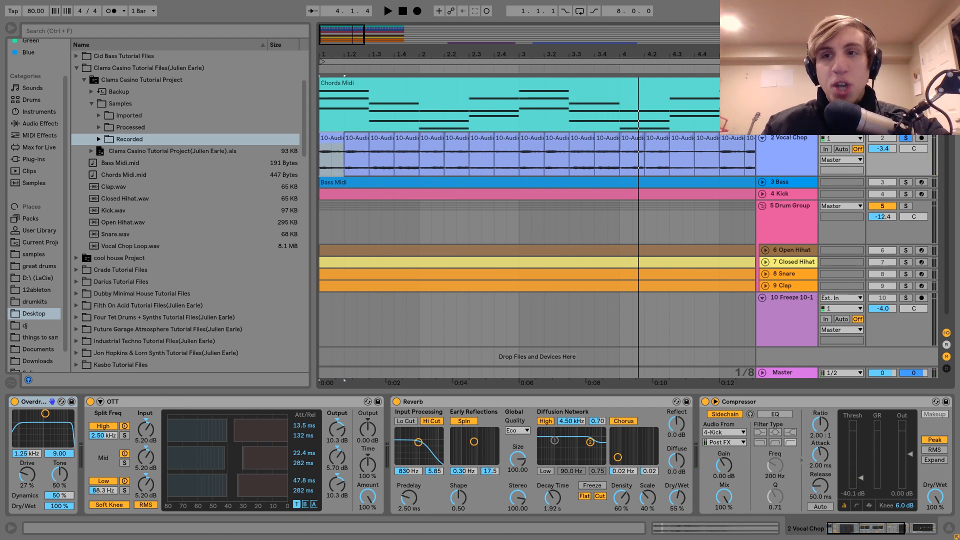
key("space")
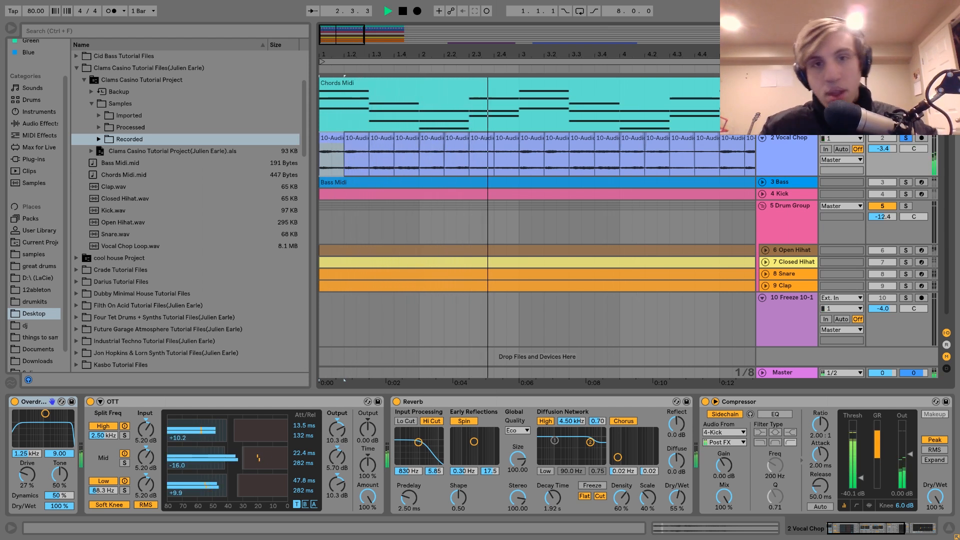
key("space")
Step: Adjust the fade handles at the start and end of the first Vocal Chop slice
left_click(800, 147)
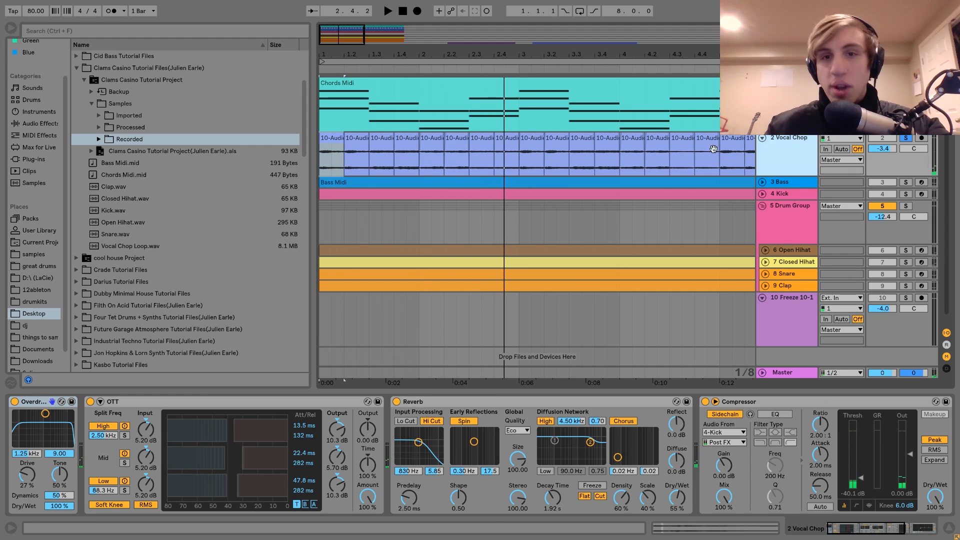
left_click_drag(326, 55, 326, 112)
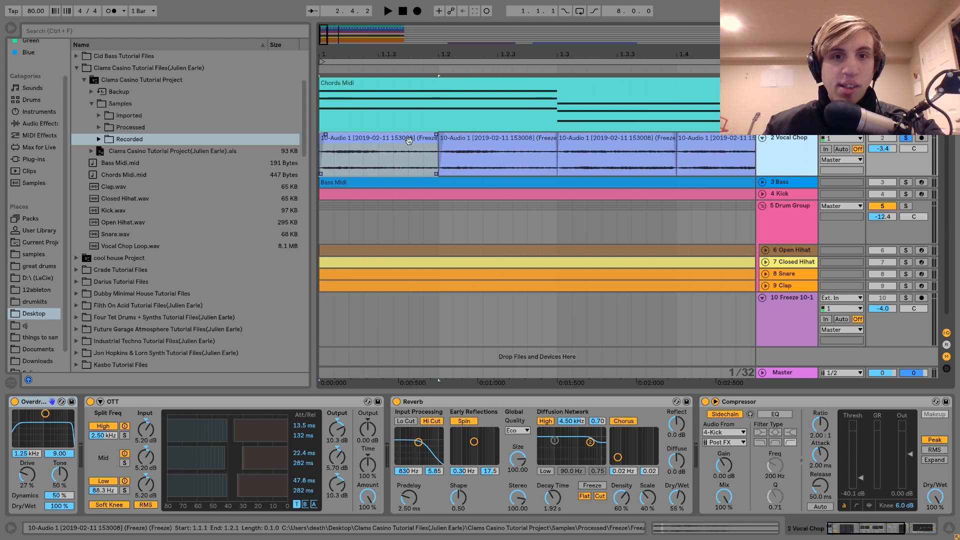
left_click(325, 134)
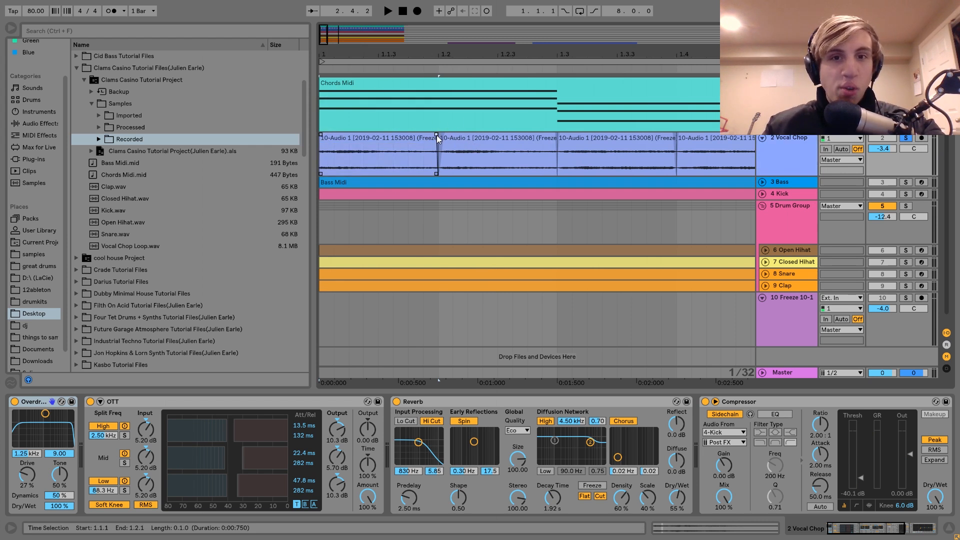
left_click_drag(436, 135, 449, 134)
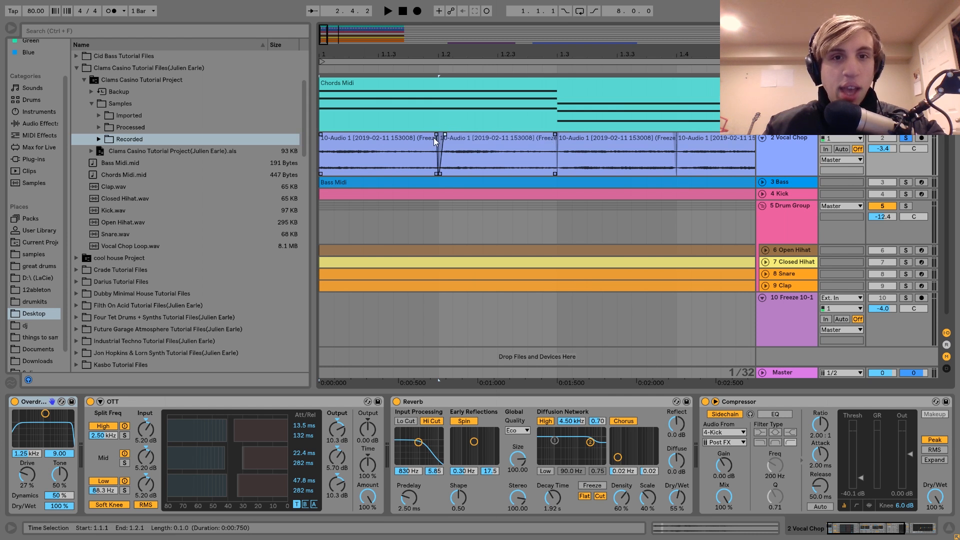
Step: Duplicate the first Vocal Chop slice onto beat 1.2 and play the repeated slices from bar 1
left_click(411, 134)
key("ctrl+d")
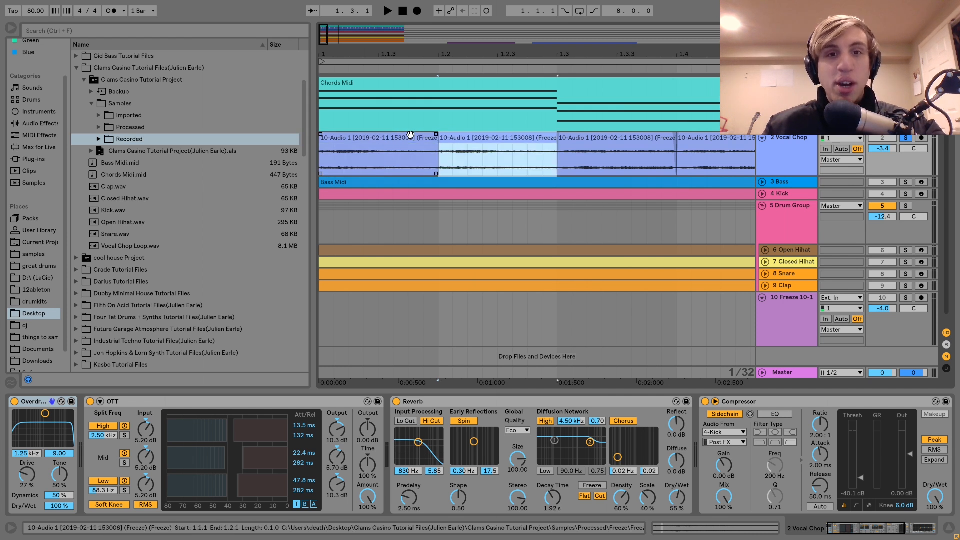
left_click(397, 139)
key("space")
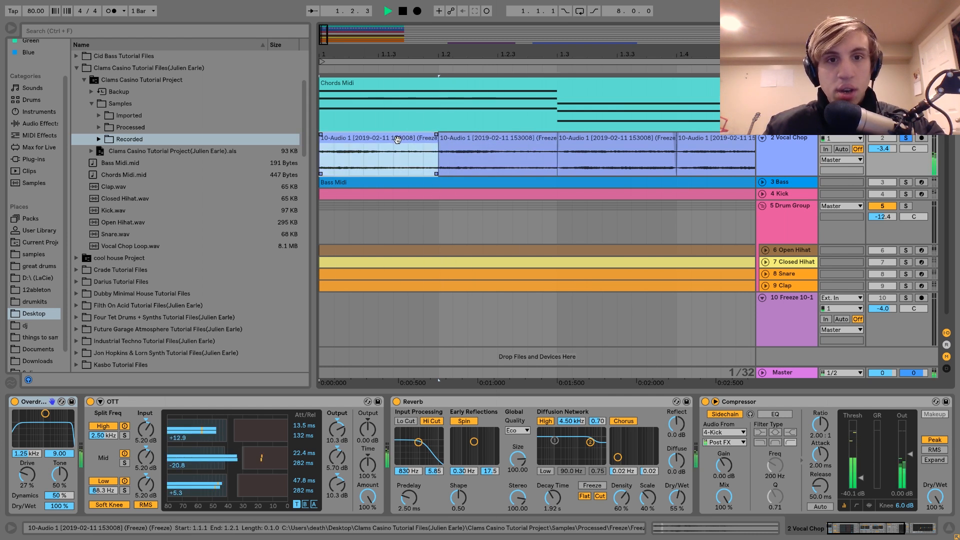
key("space")
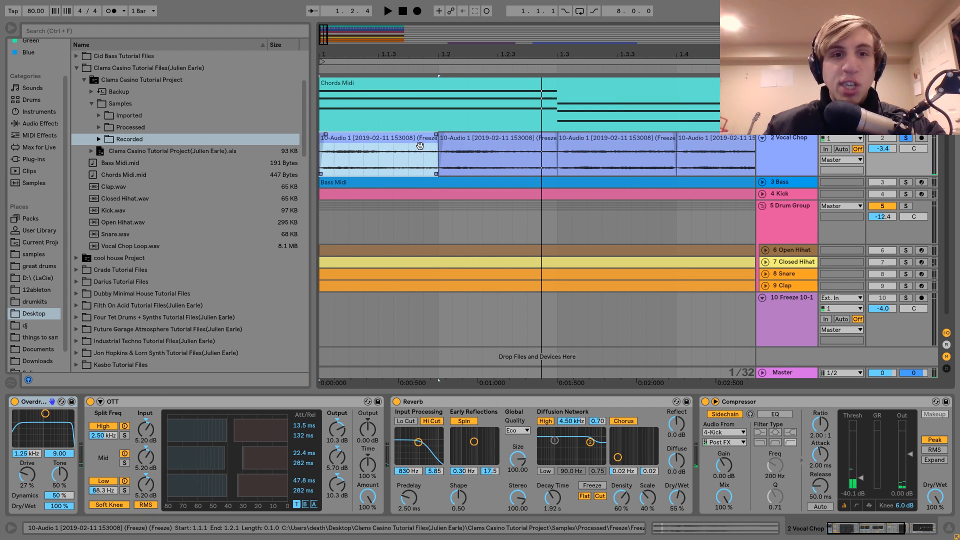
Step: Bring the freeze clips back into the arrangement view and select the first one, starting at bar 13
left_click_drag(483, 53, 485, 10)
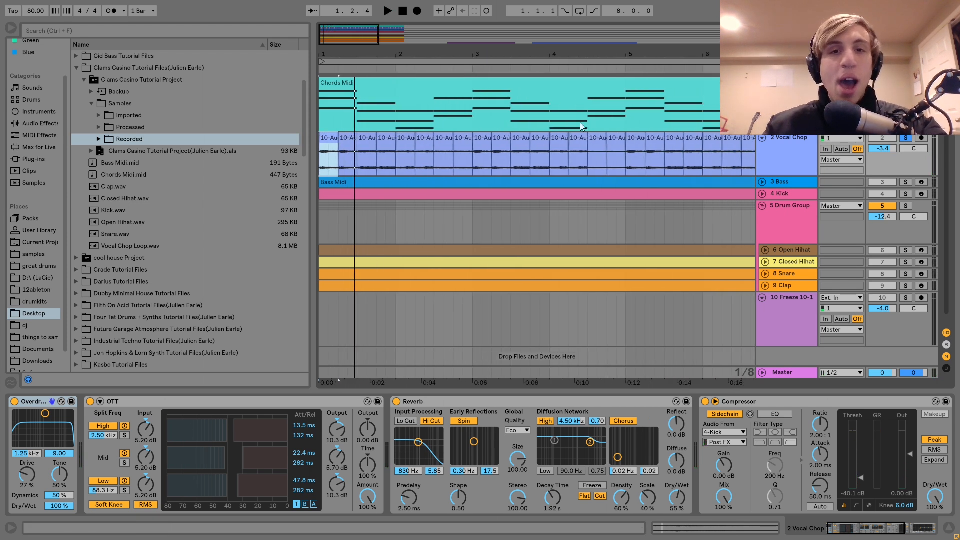
left_click_drag(490, 59, 489, 15)
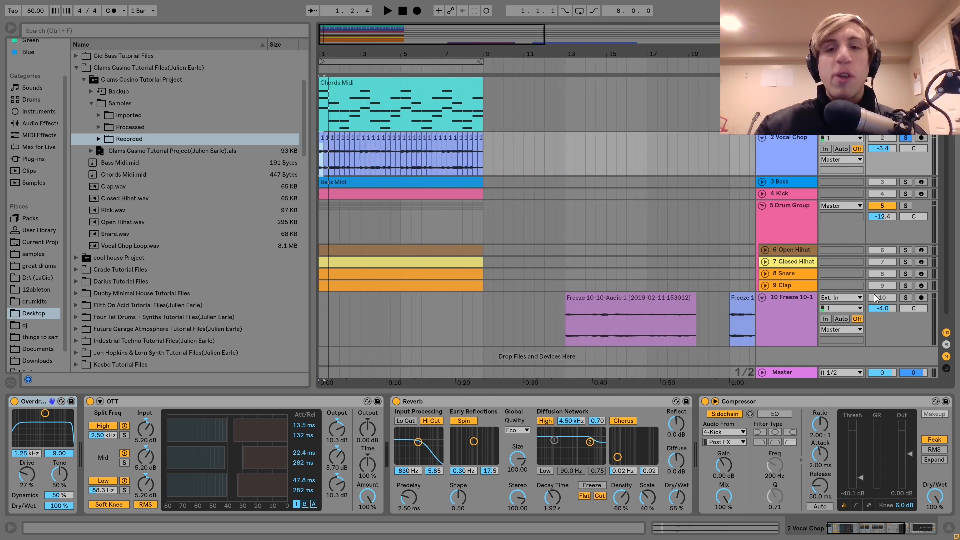
left_click_drag(664, 51, 663, 22)
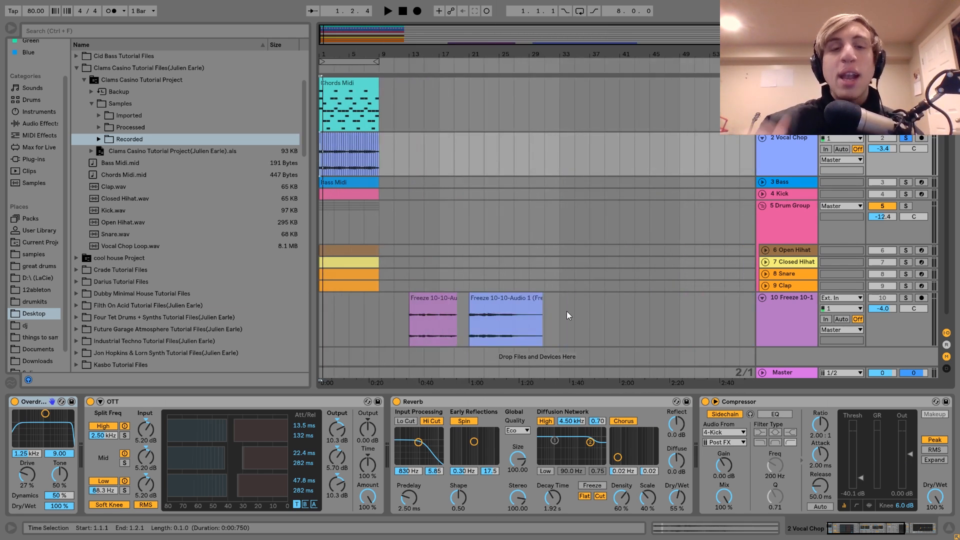
mouse_move(330, 54)
left_mouse_down()
mouse_move(330, 104)
mouse_move(330, 47)
left_mouse_up()
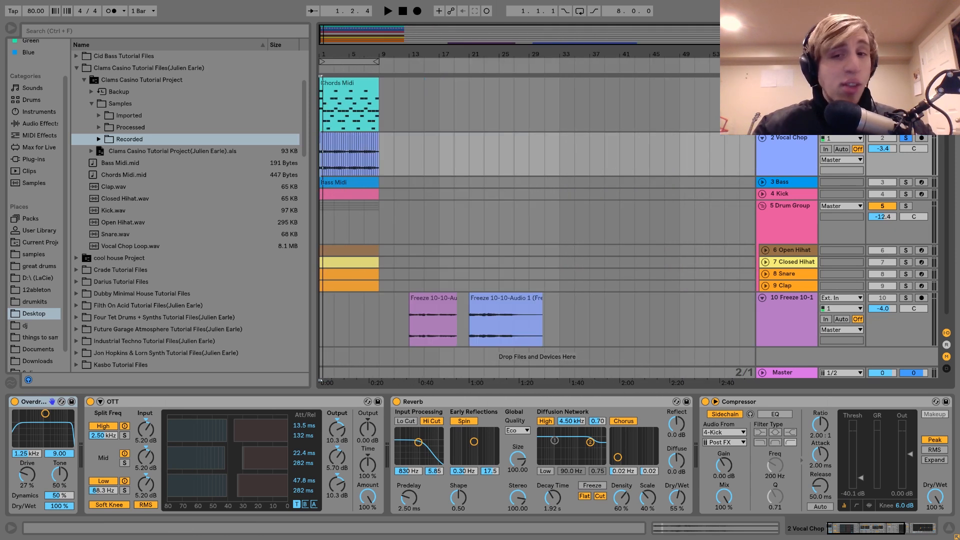
left_click(434, 303)
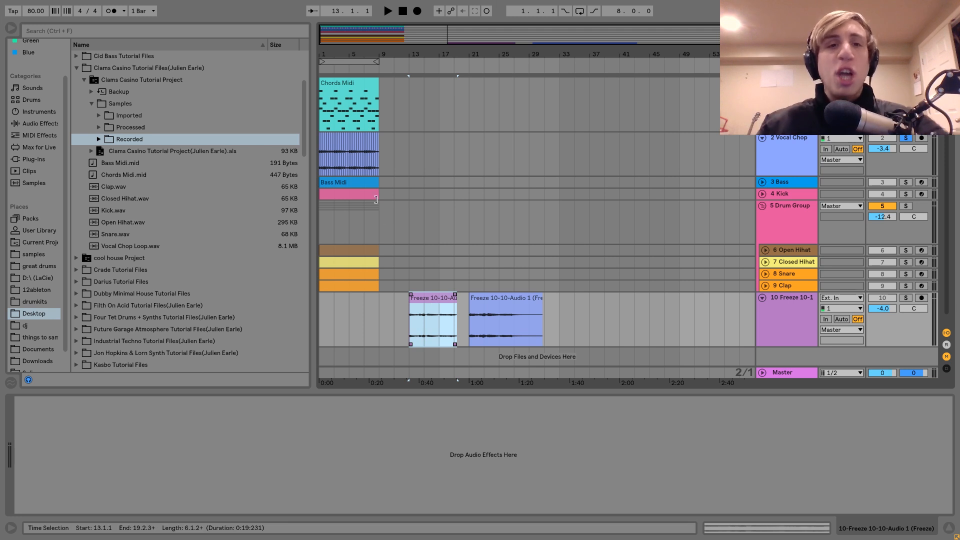
Step: Frame the eight-bar loop section and play the soloed Vocal Chop from bar 1
left_click(319, 160)
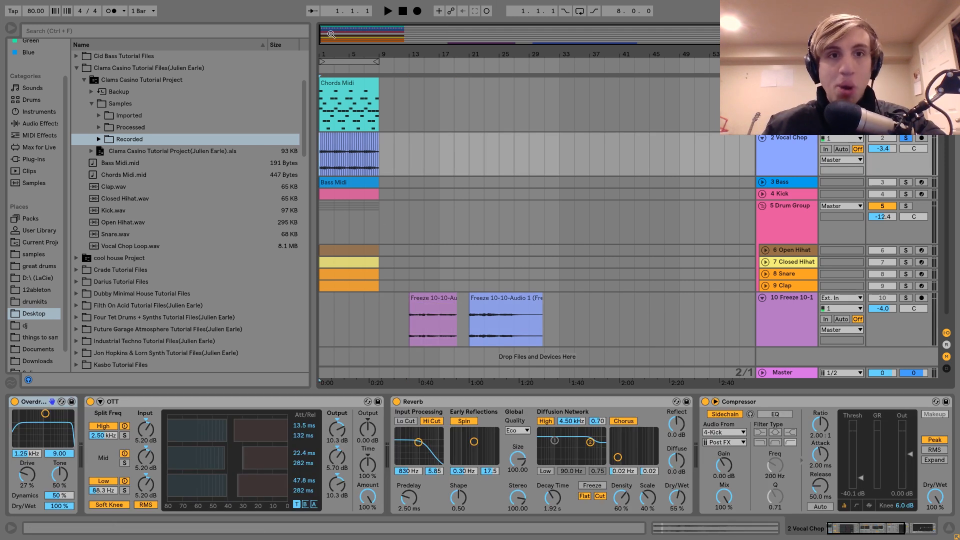
key("z")
key("space")
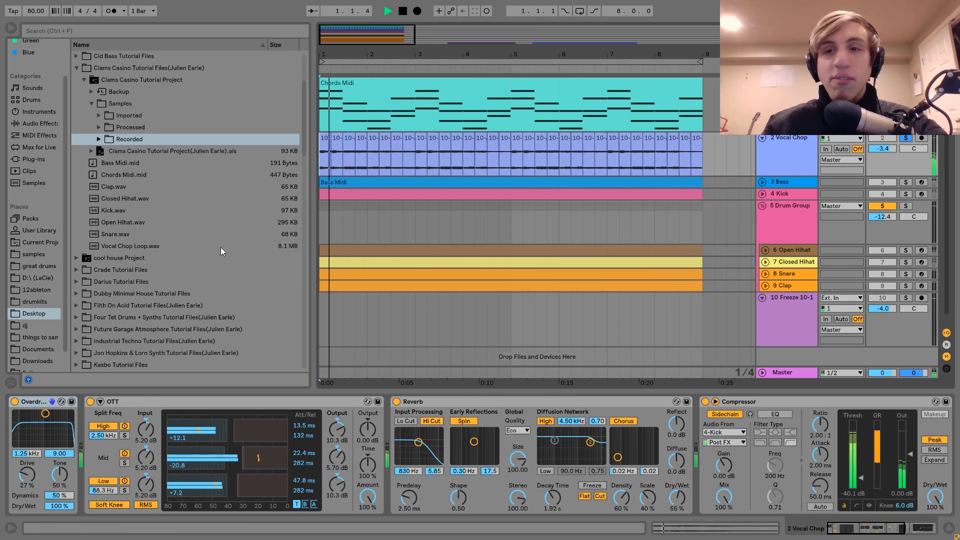
Step: Bypass the Compressor, Reverb, OTT and Overdrive on the Vocal Chop track and play the chop without them
left_click(350, 434)
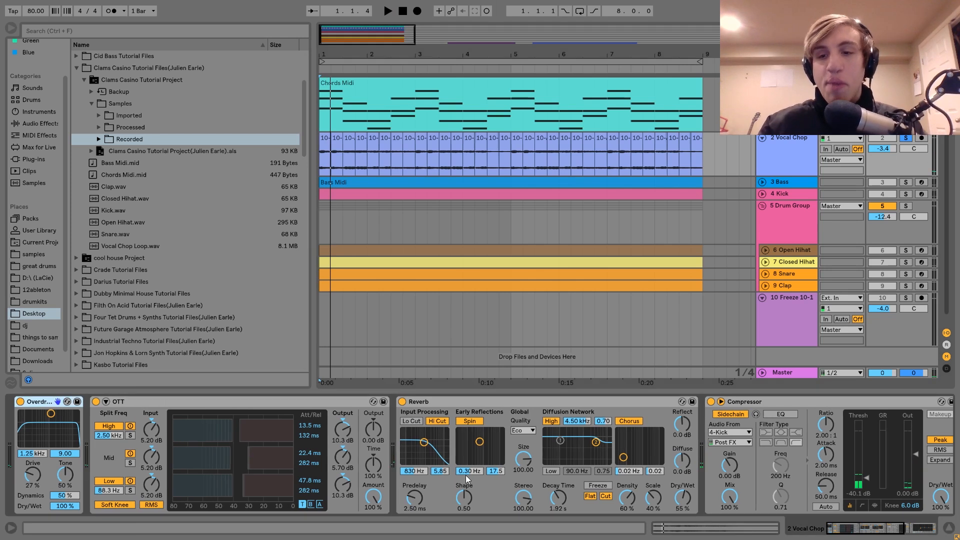
scroll(466, 478, "down", 5)
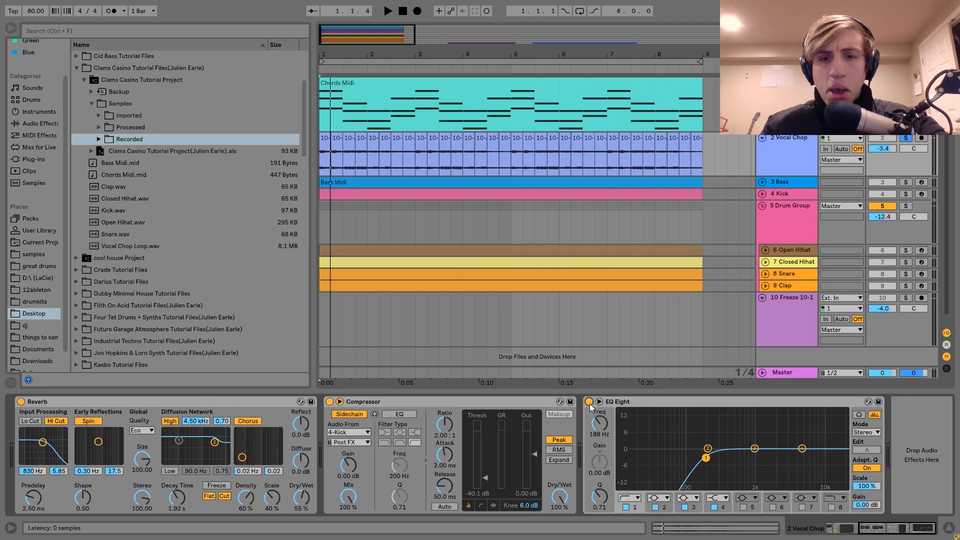
scroll(589, 403, "up", 5)
left_click(711, 403)
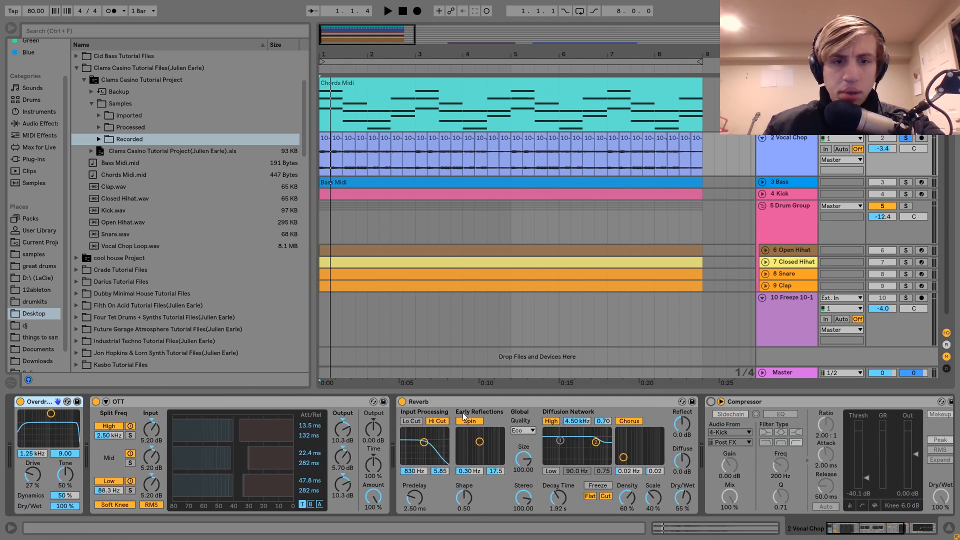
left_click(402, 402)
left_click(96, 402)
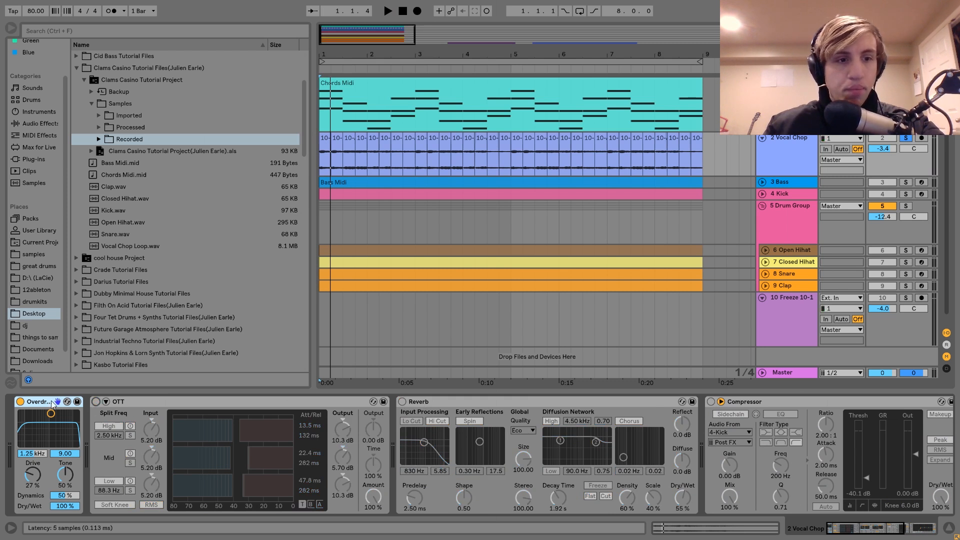
left_click(20, 402)
key("space")
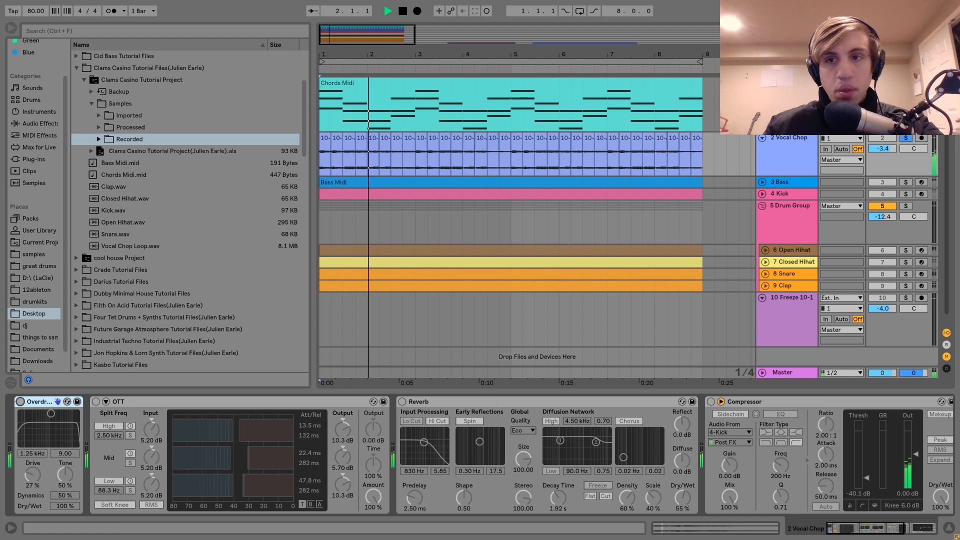
Step: Unsolo the Vocal Chop track to hear it in the full mix, and solo it again
left_click(906, 138)
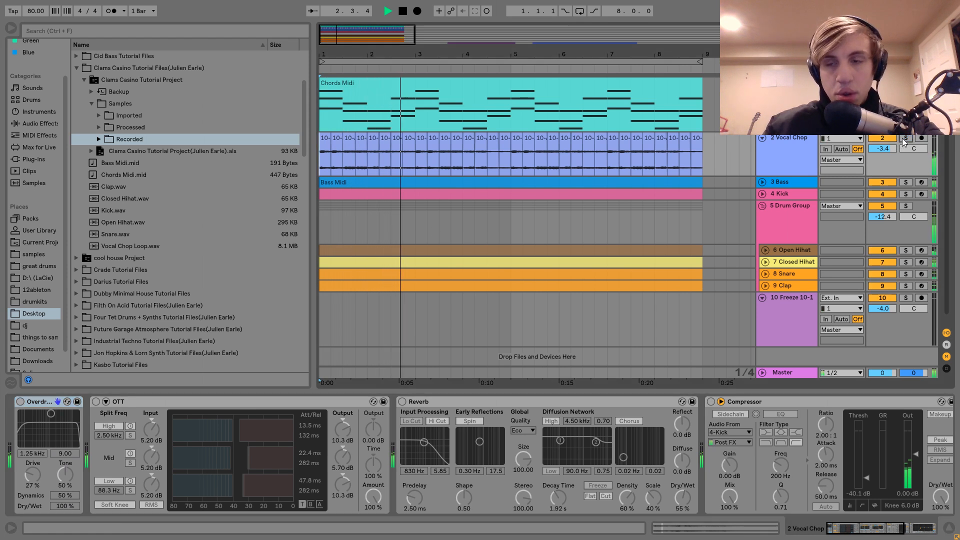
left_click(904, 140)
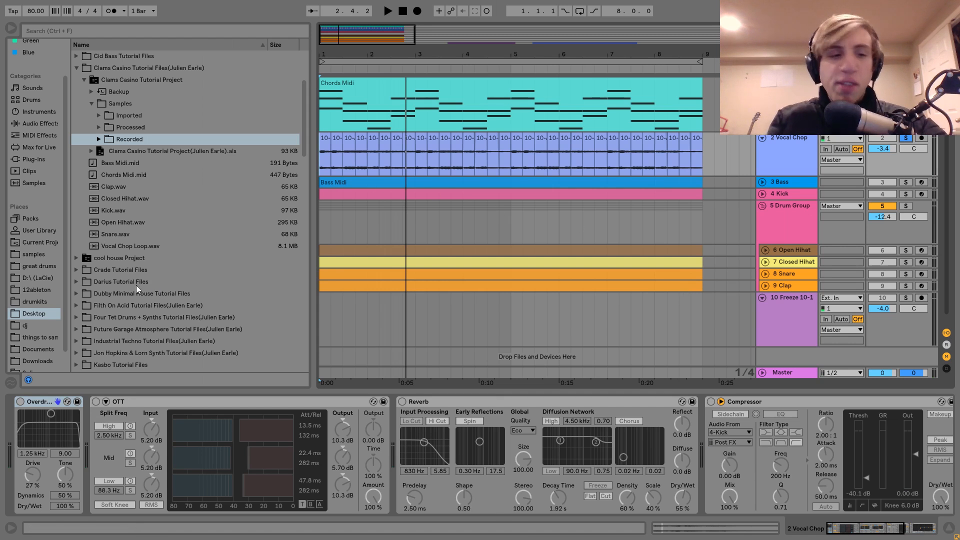
Step: Reactivate the Overdrive on the Vocal Chop track and play the soloed chop from bar 1
left_click(21, 401)
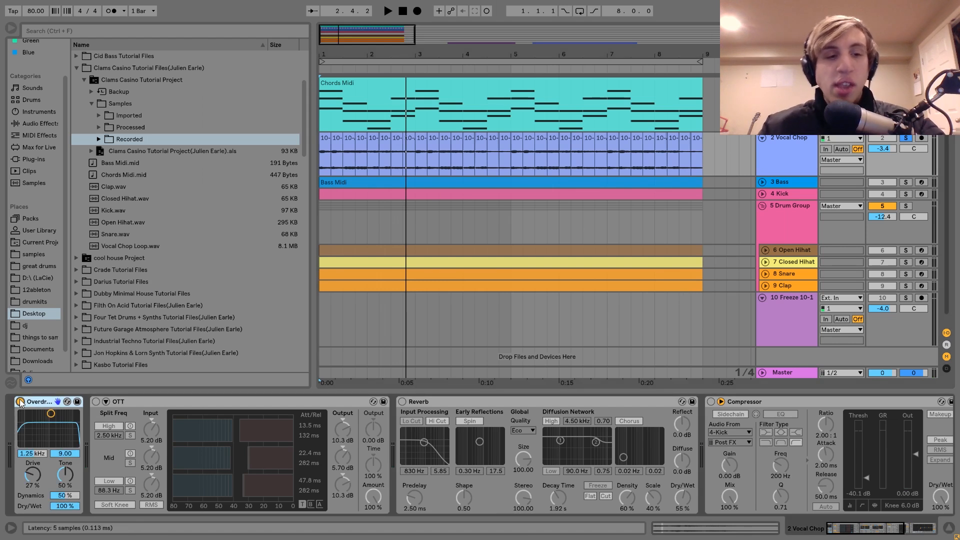
key("space")
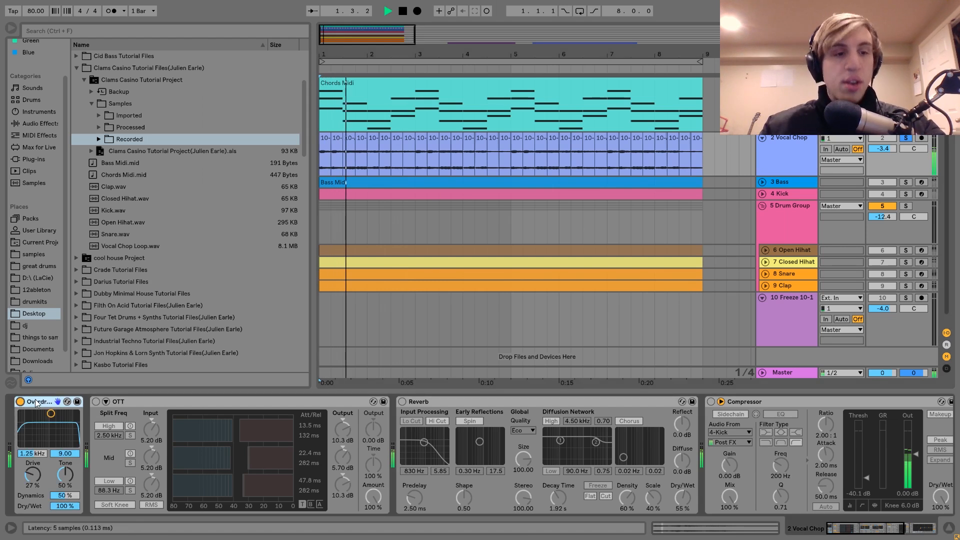
key("space")
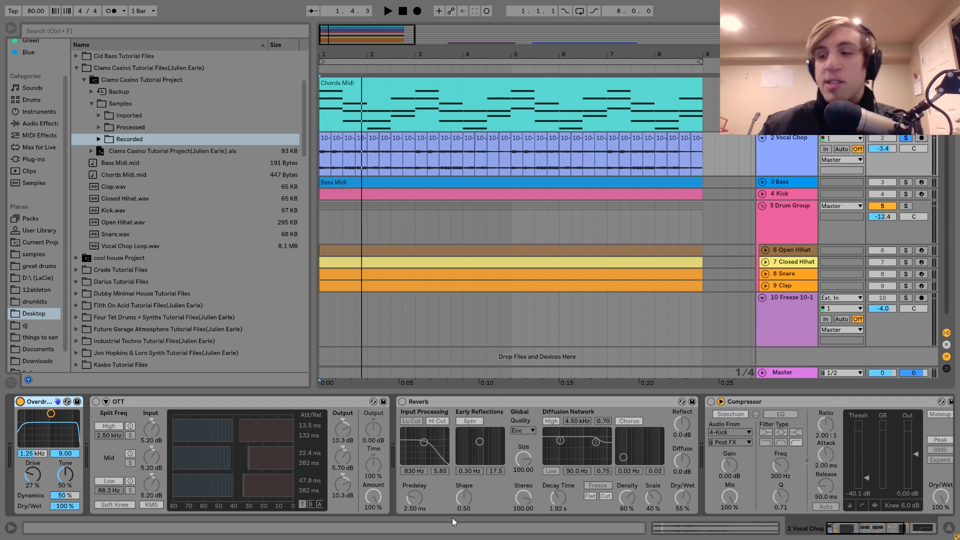
key("space")
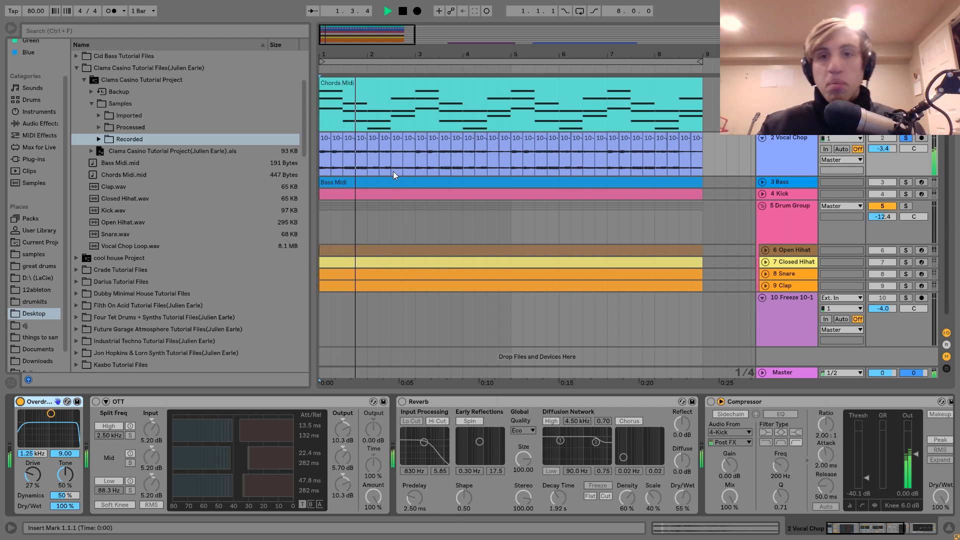
key("space")
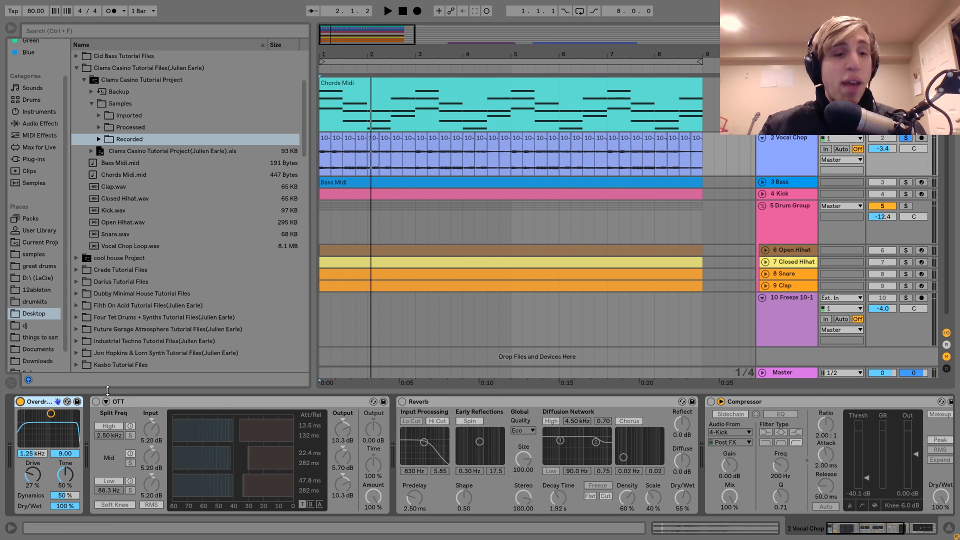
Step: Reactivate OTT on the Vocal Chop track and play the chop several times with it
left_click(96, 402)
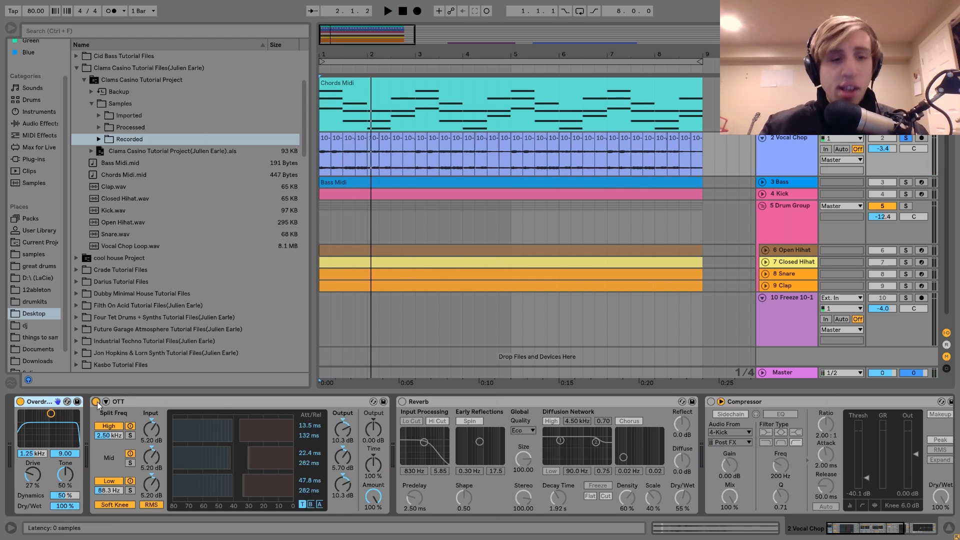
key("space")
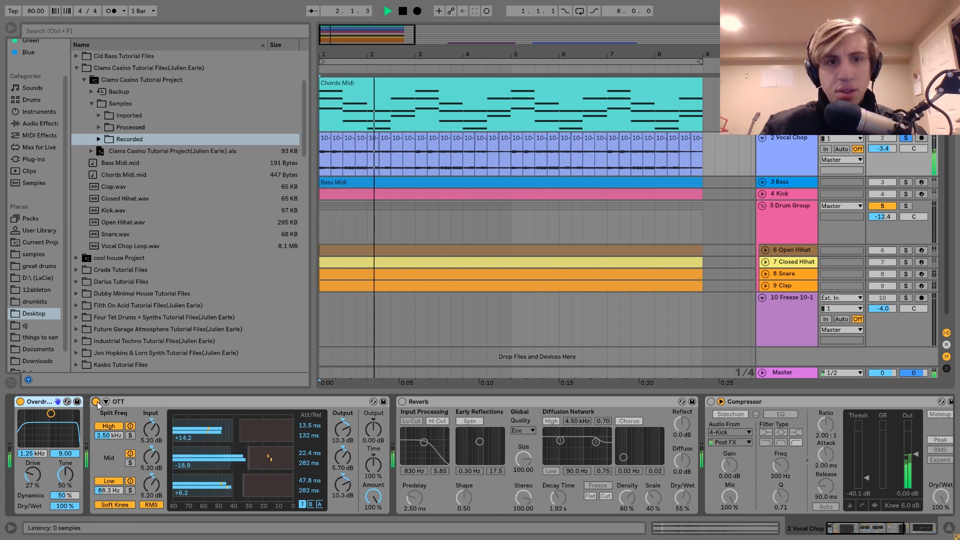
key("space")
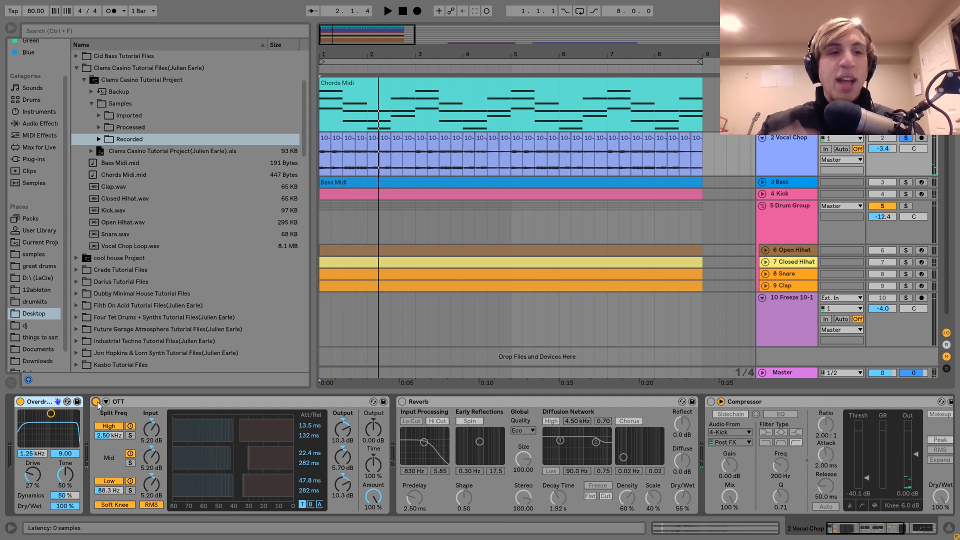
key("space")
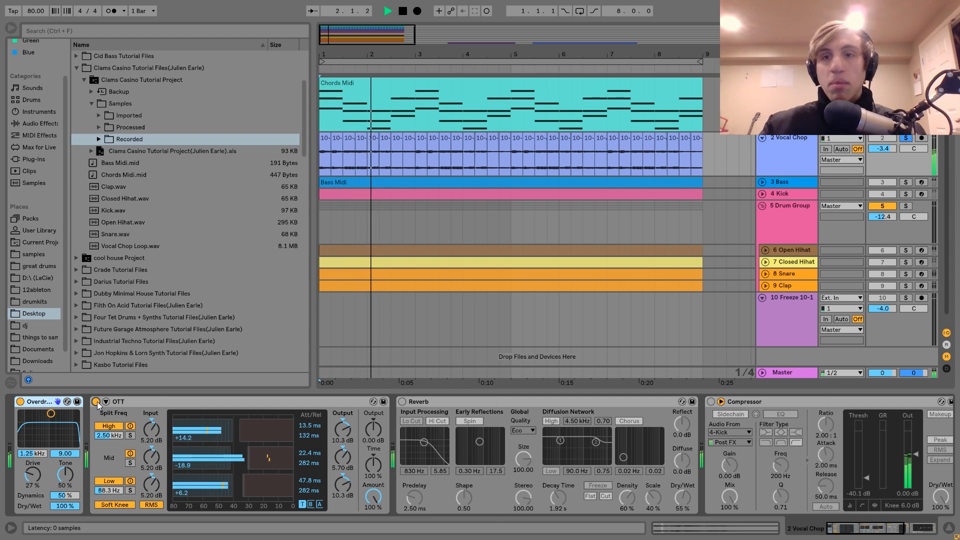
key("space")
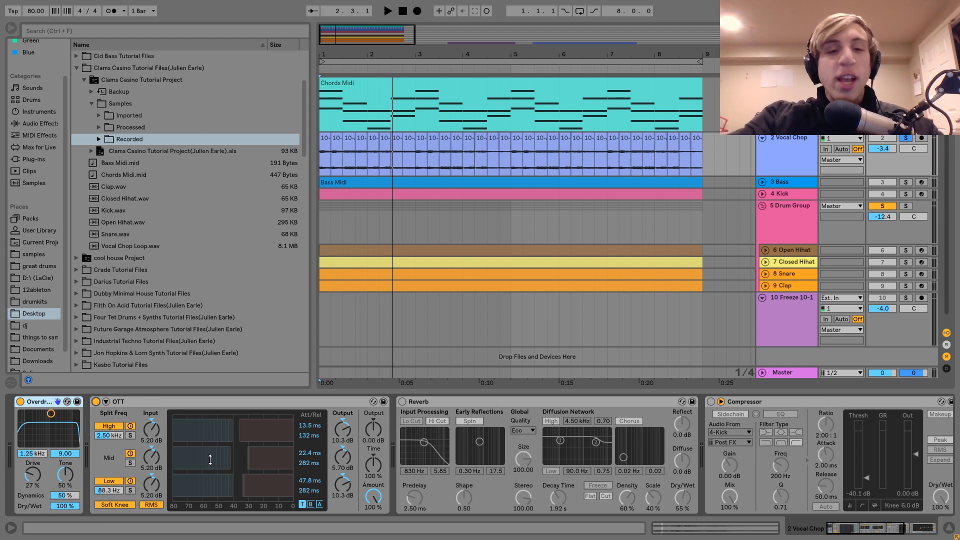
key("space")
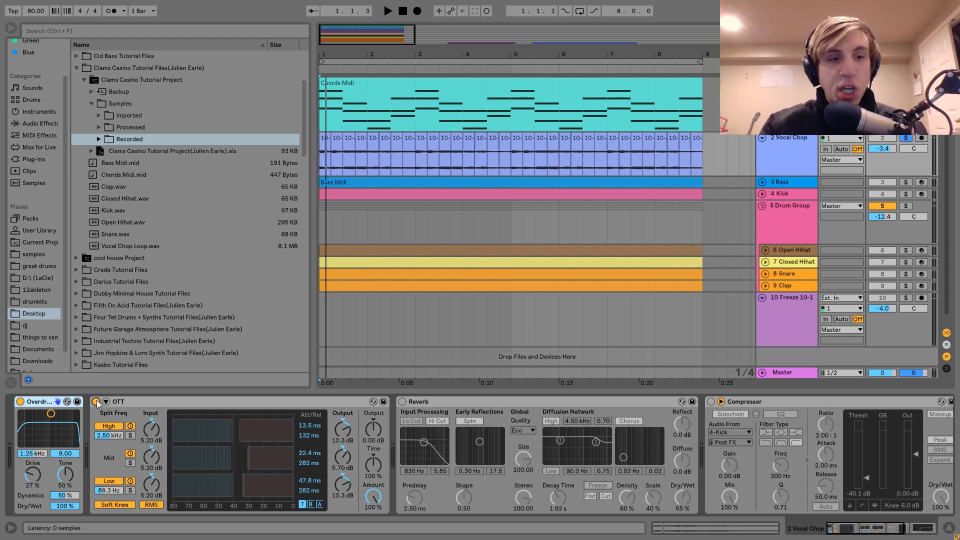
key("space")
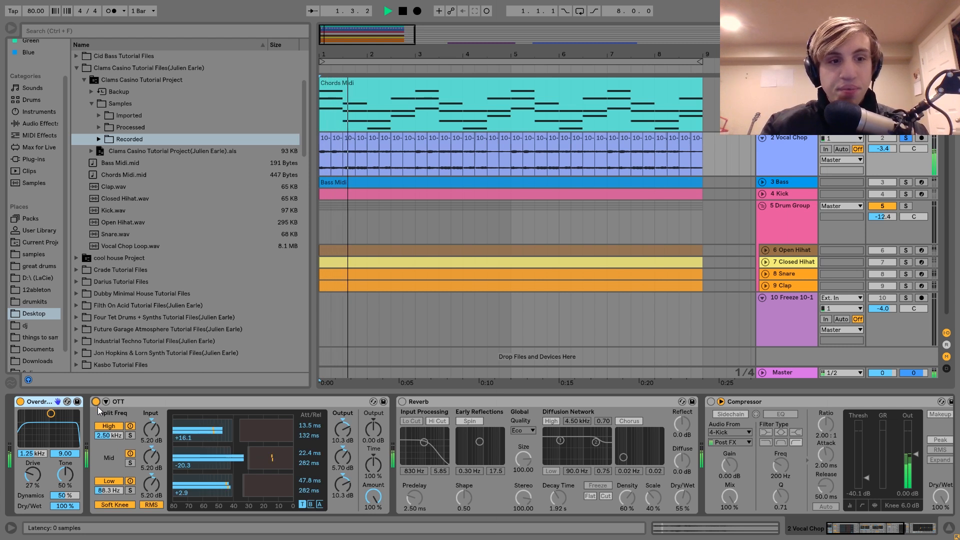
key("space")
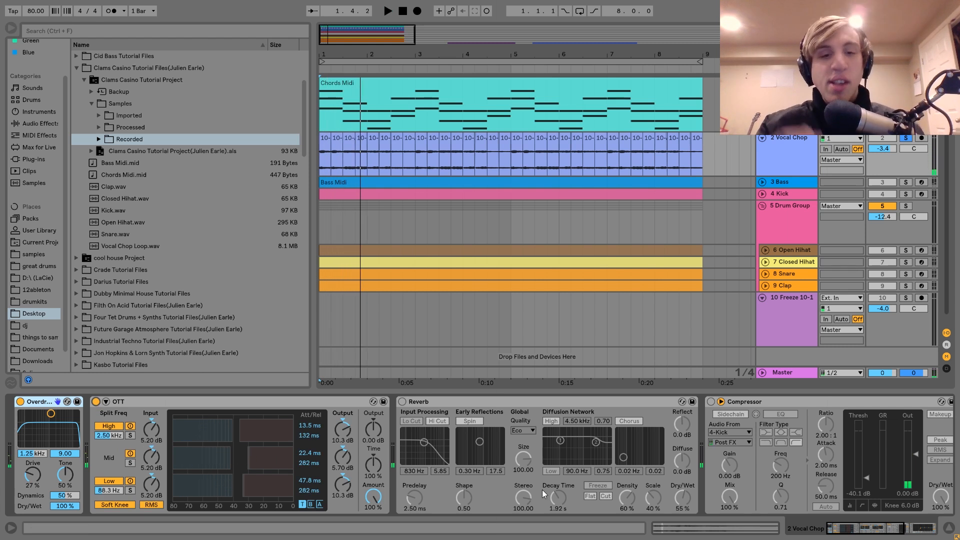
Step: Reactivate the Reverb on the Vocal Chop track and play the chop with it
scroll(344, 453, "down", 3)
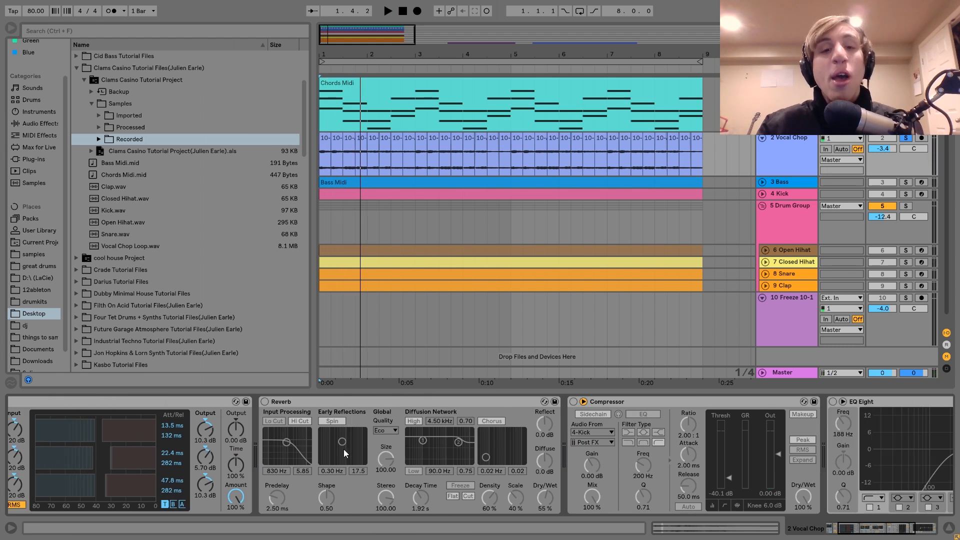
left_click(265, 402)
key("space")
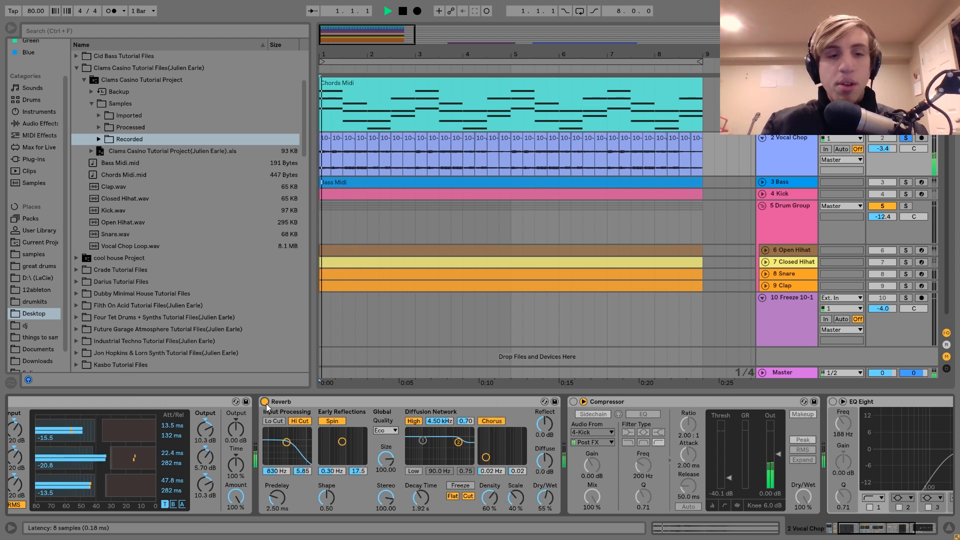
scroll(266, 406, "up", 3)
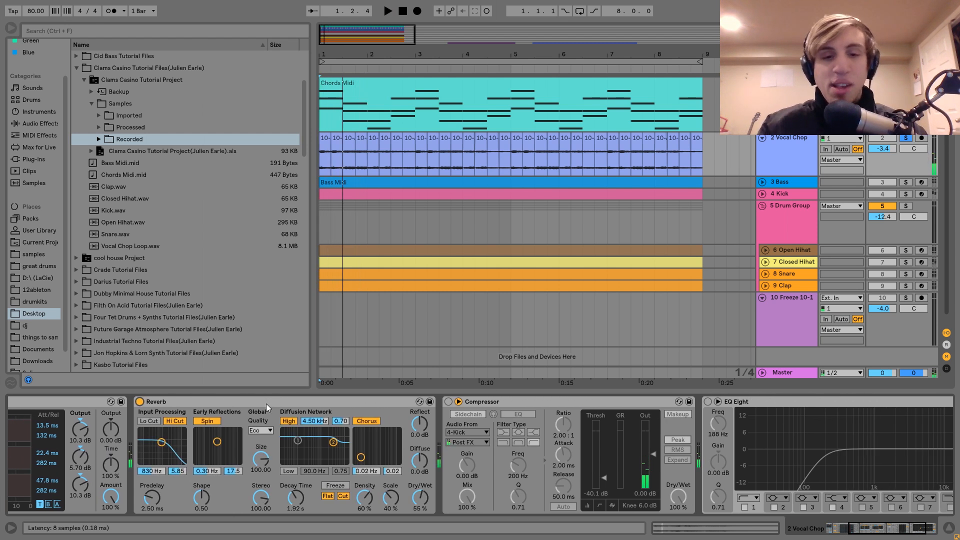
Step: Reactivate the kick-sidechained Compressor and the EQ Eight on the Vocal Chop track while playing the chop
scroll(266, 403, "down", 3)
left_click(329, 402)
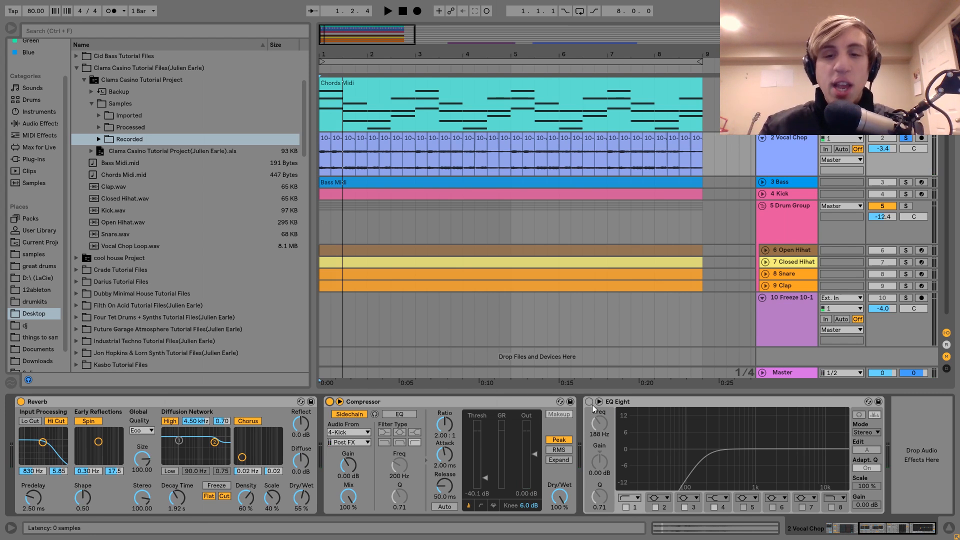
key("space")
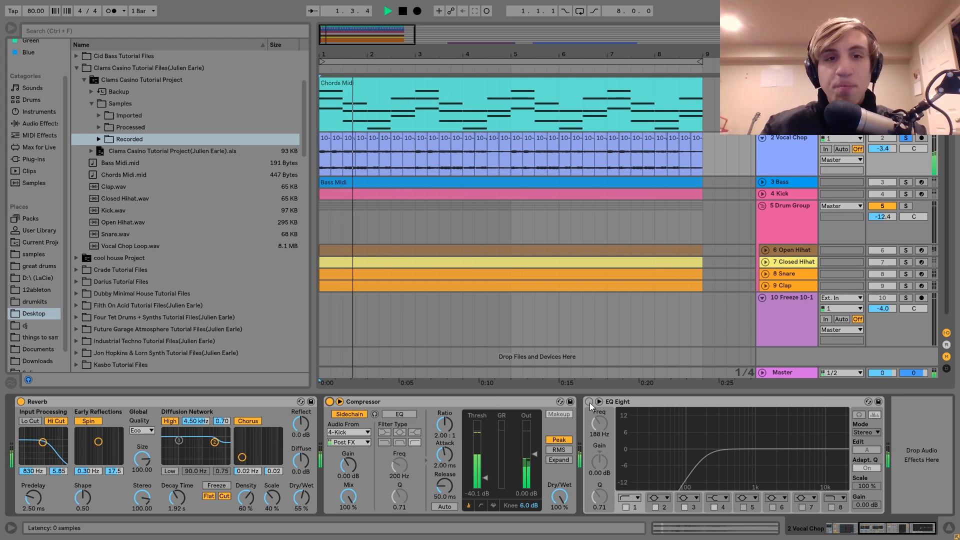
left_click(589, 403)
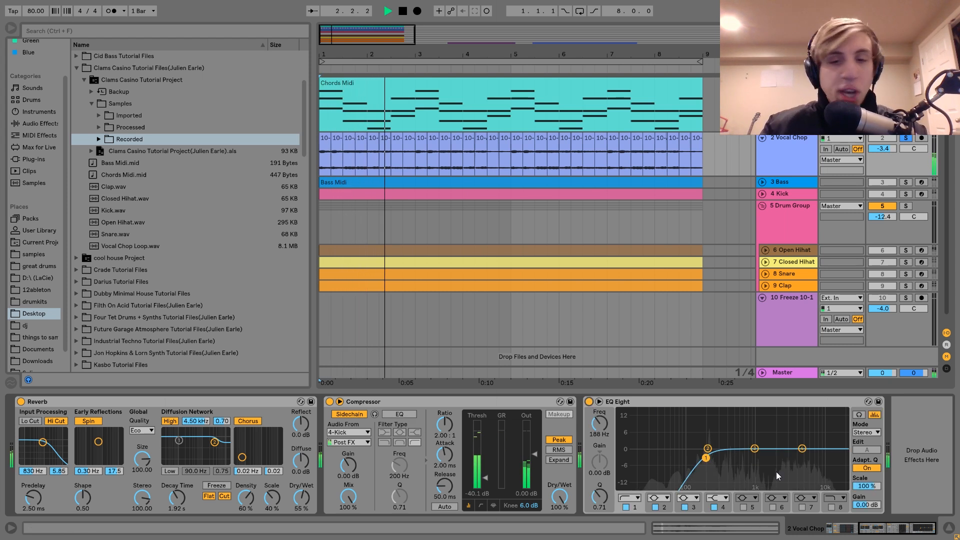
key("space")
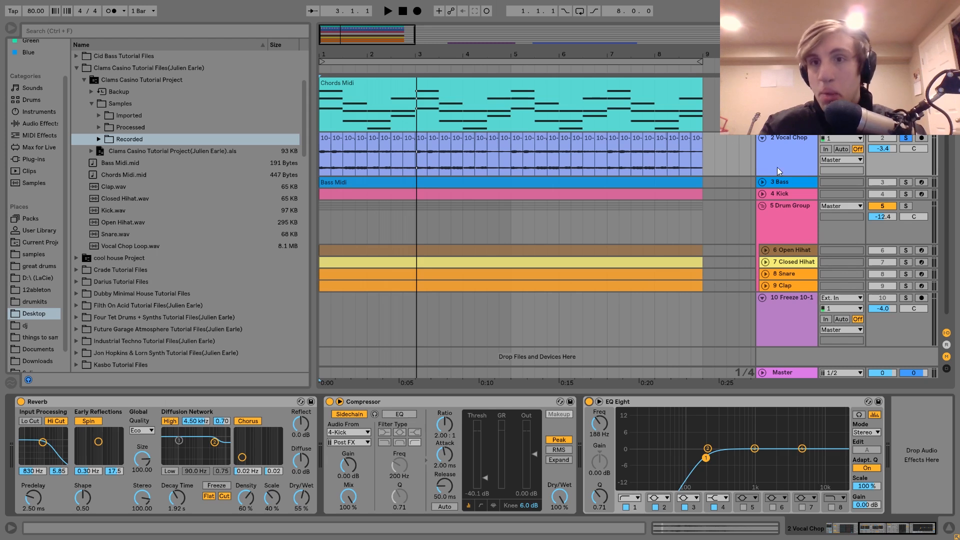
Step: Unfold and solo the Bass track, select its eight-bar Bass Midi clip and play it
left_click(781, 182)
left_click(762, 182)
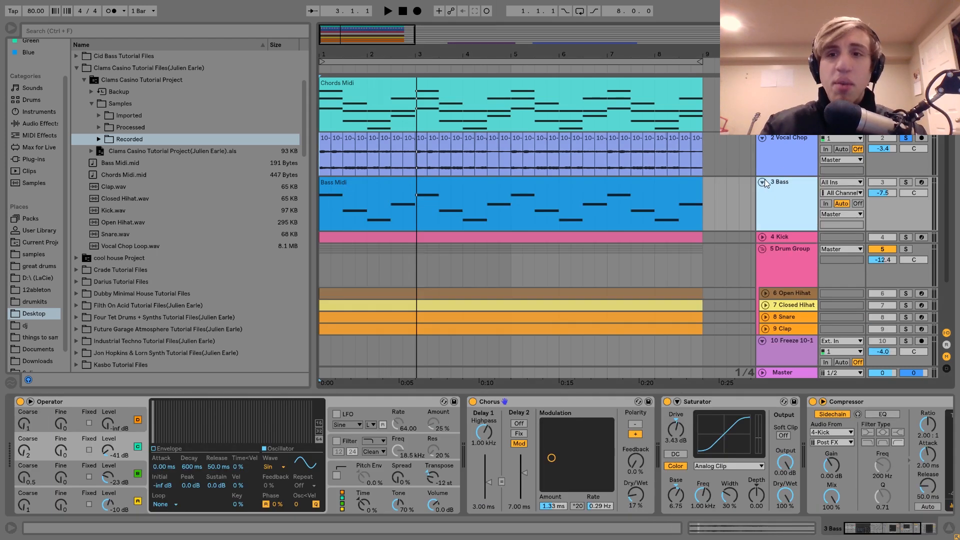
left_click(905, 182)
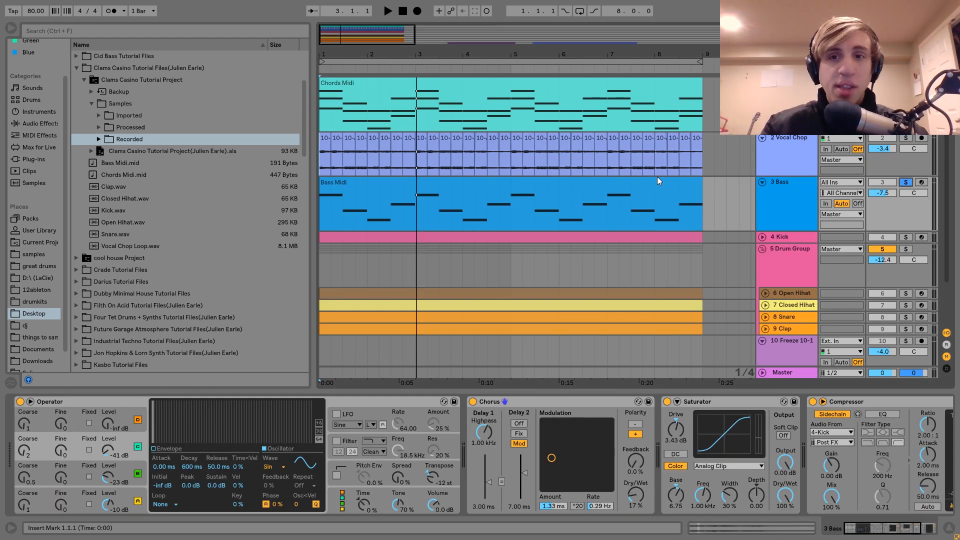
left_click(659, 181)
key("space")
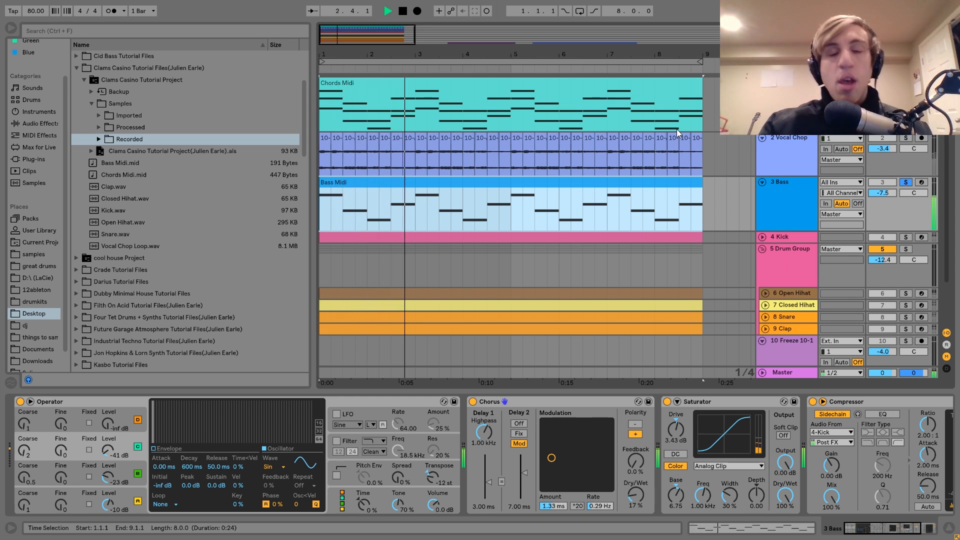
key("space")
Step: View the notes of the Bass Midi clip, return to the Bass track's devices and play the bass
double_click(610, 184)
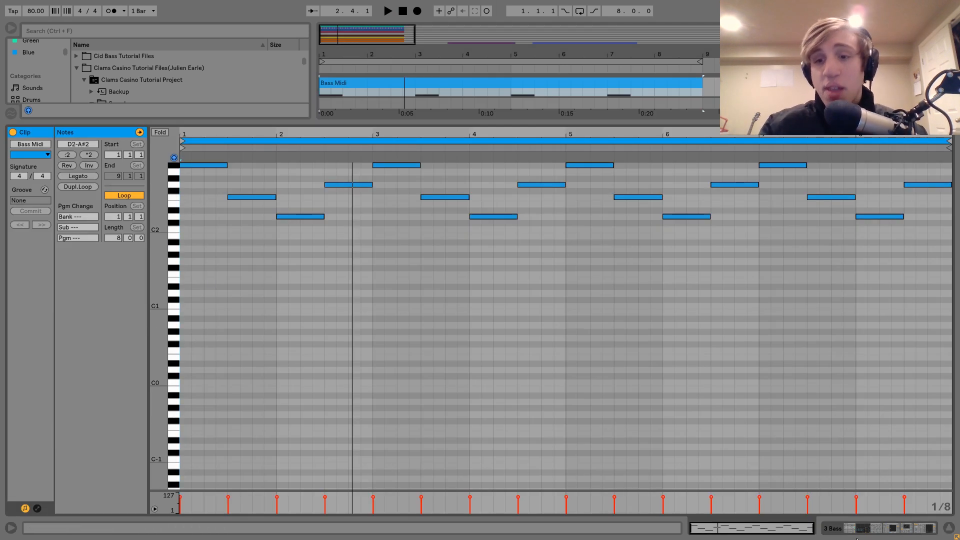
left_click(848, 530)
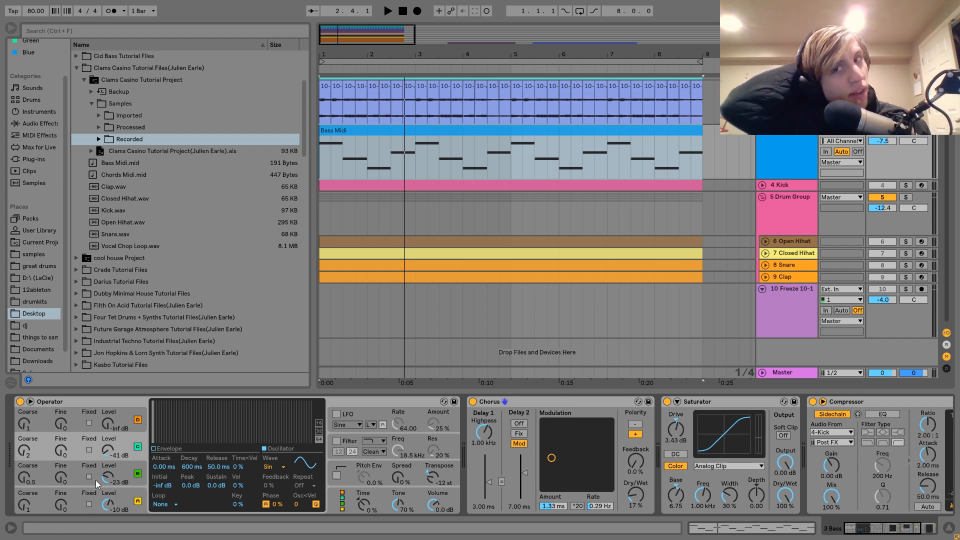
key("space")
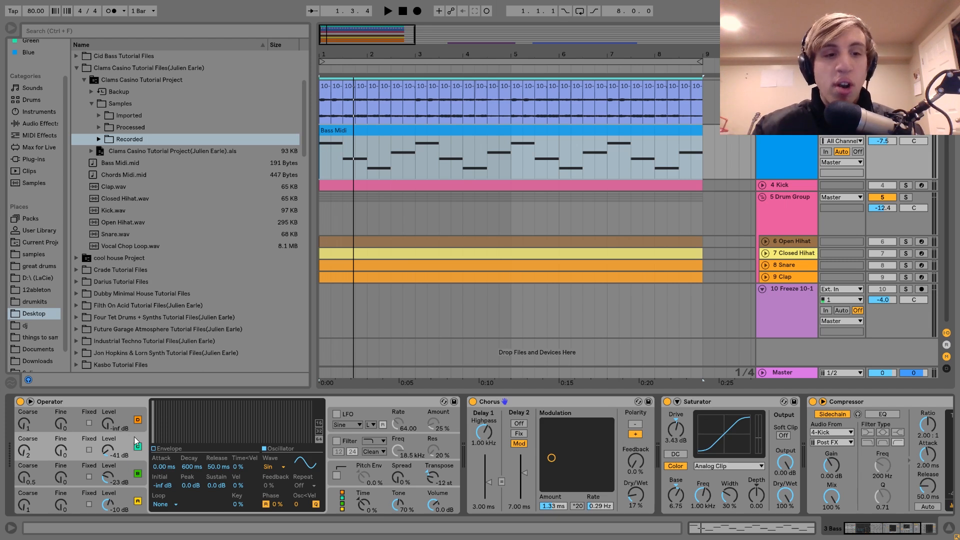
Step: Examine oscillators A, B and C in the Bass track's Operator and play the bass sound
left_click(126, 503)
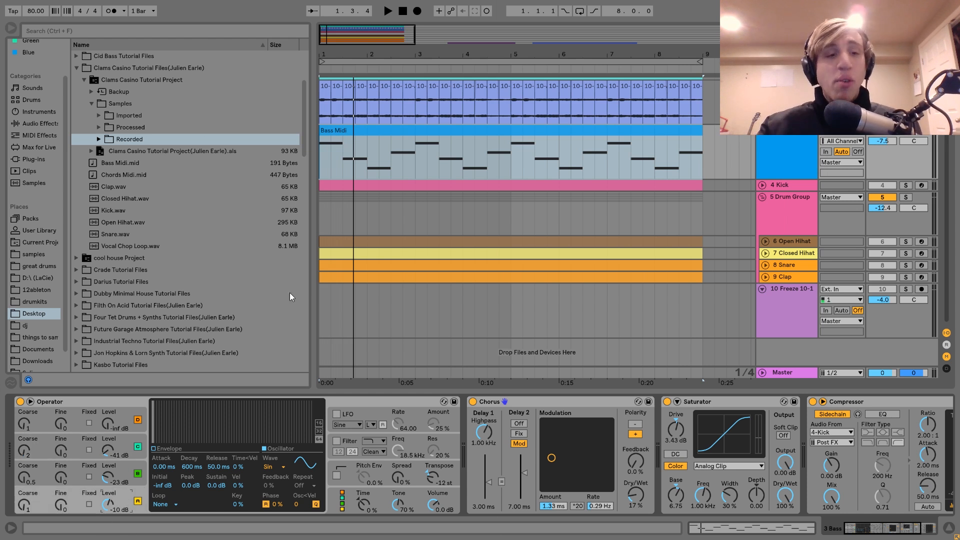
left_click(127, 463)
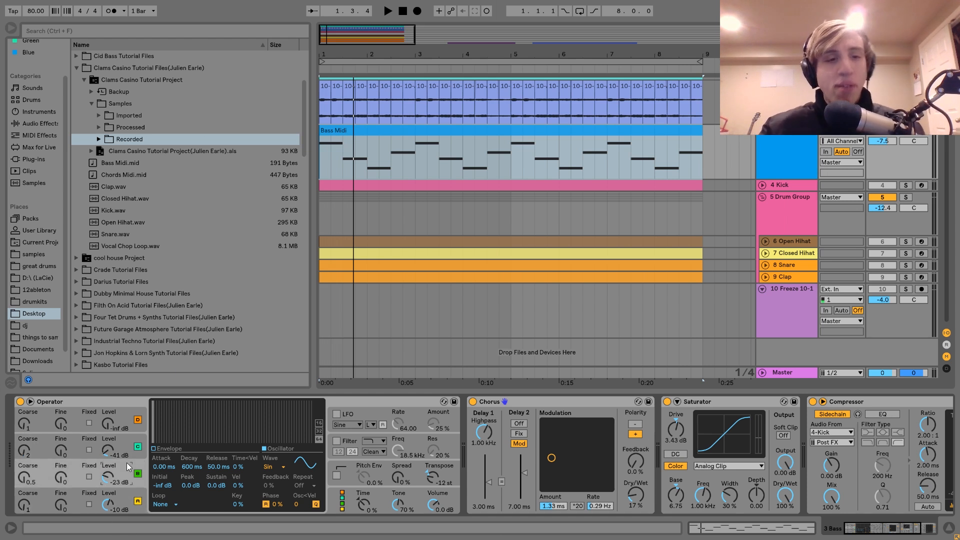
left_click(128, 442)
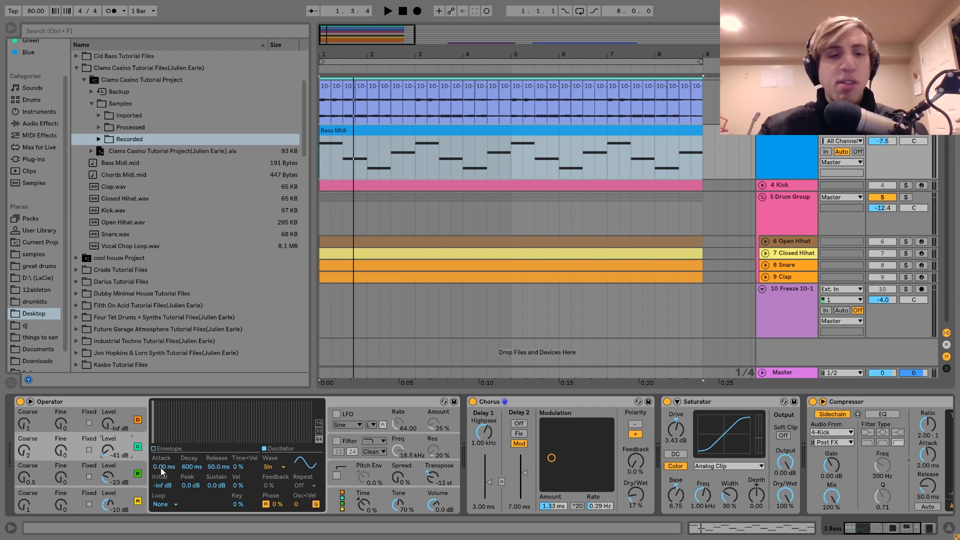
key("space")
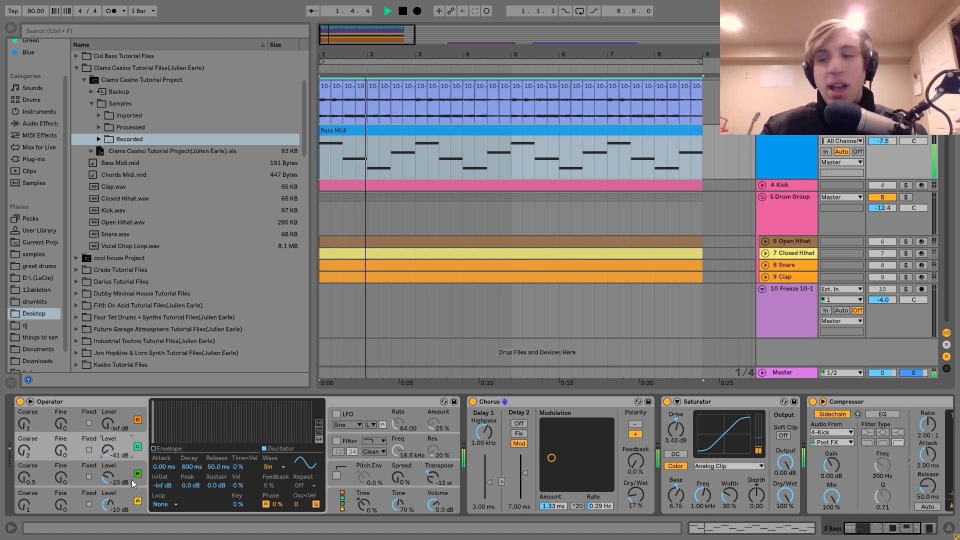
key("space")
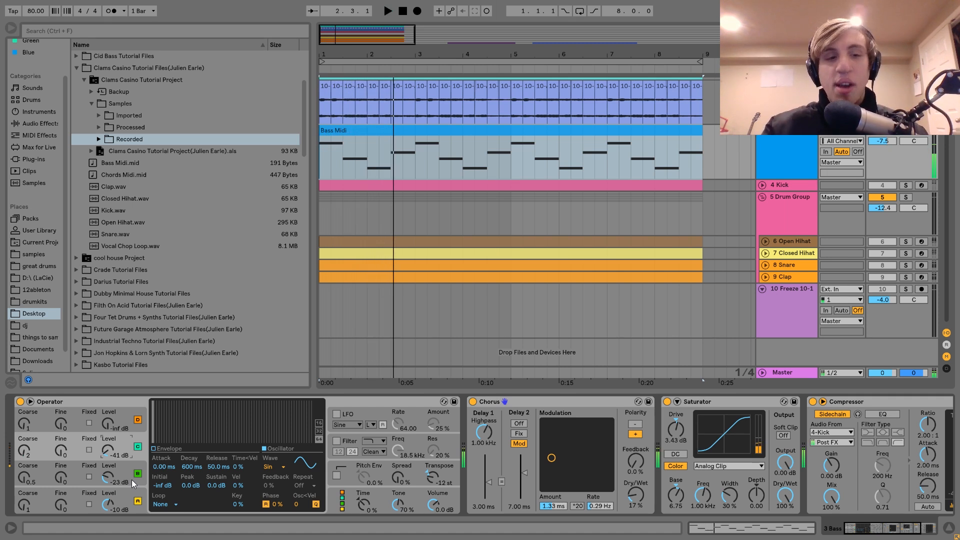
Step: Bypass the Chorus on the Bass track and play the bass without it
scroll(131, 479, "down", 3)
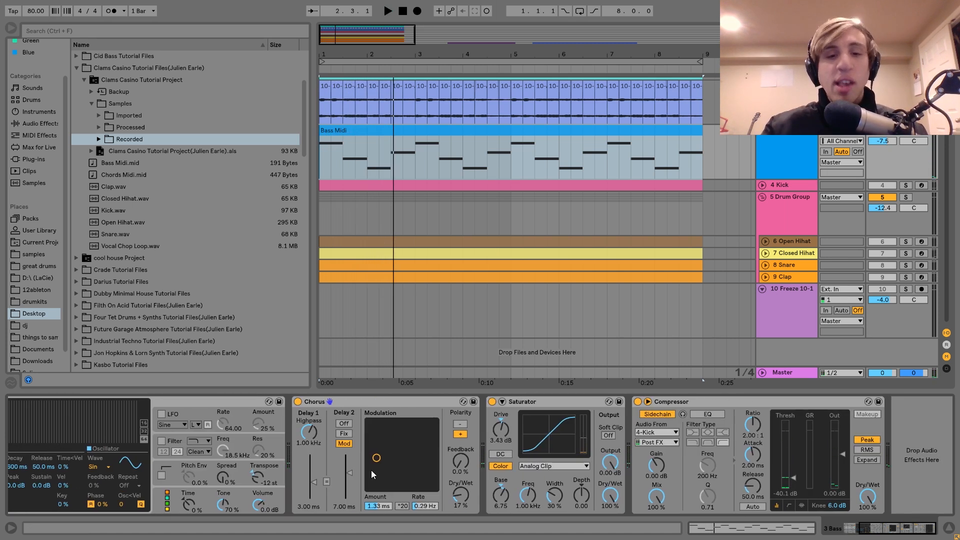
left_click(297, 402)
key("space")
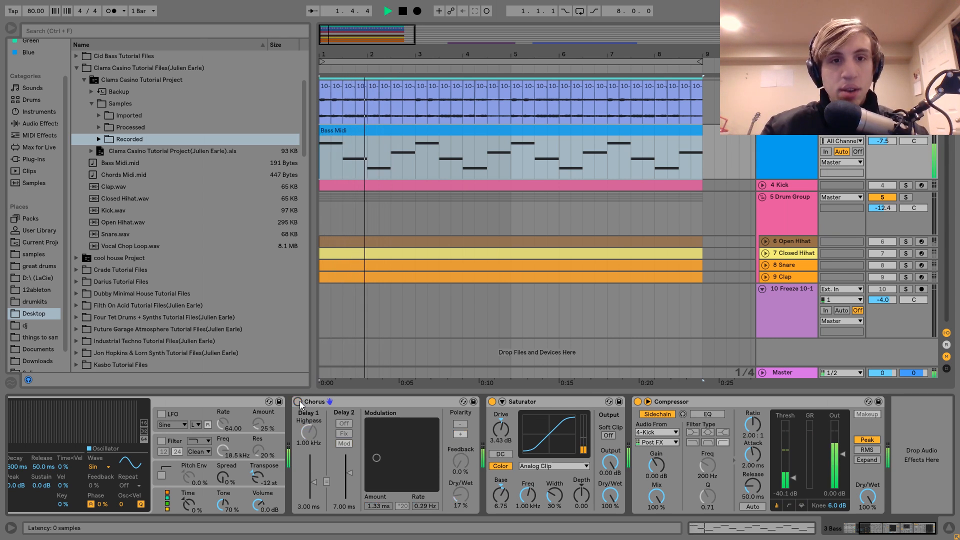
Step: Re-enable the Chorus on the Bass track and compare the bass with the Saturator bypassed and active
left_click(298, 402)
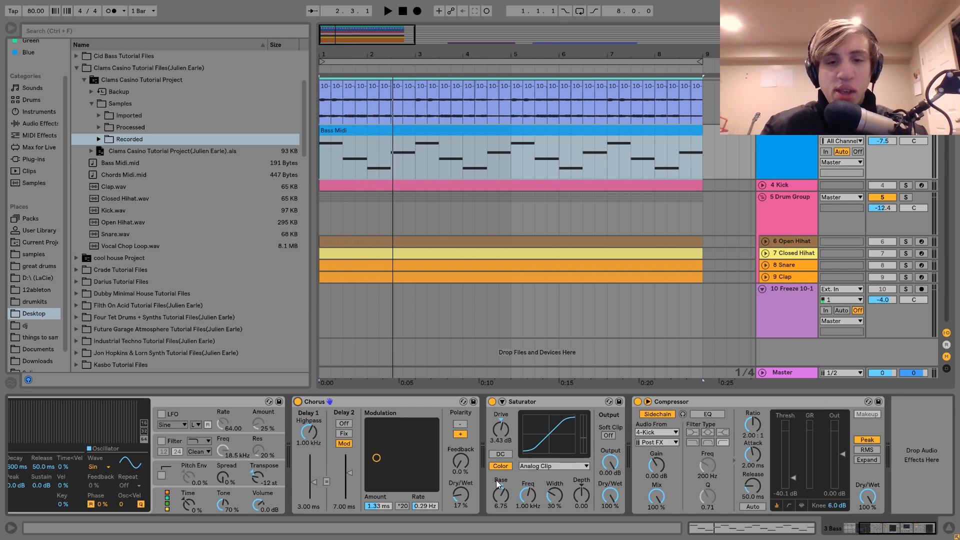
left_click(491, 402)
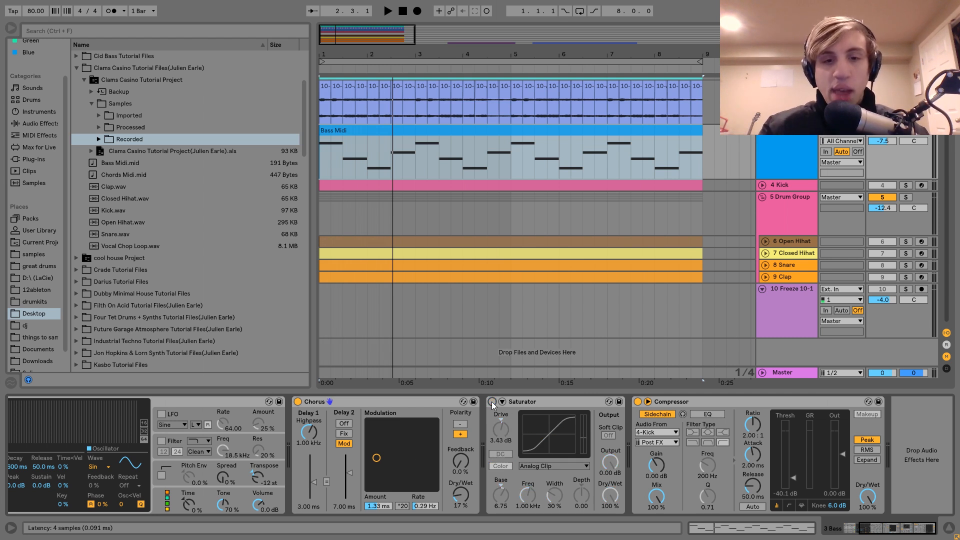
key("space")
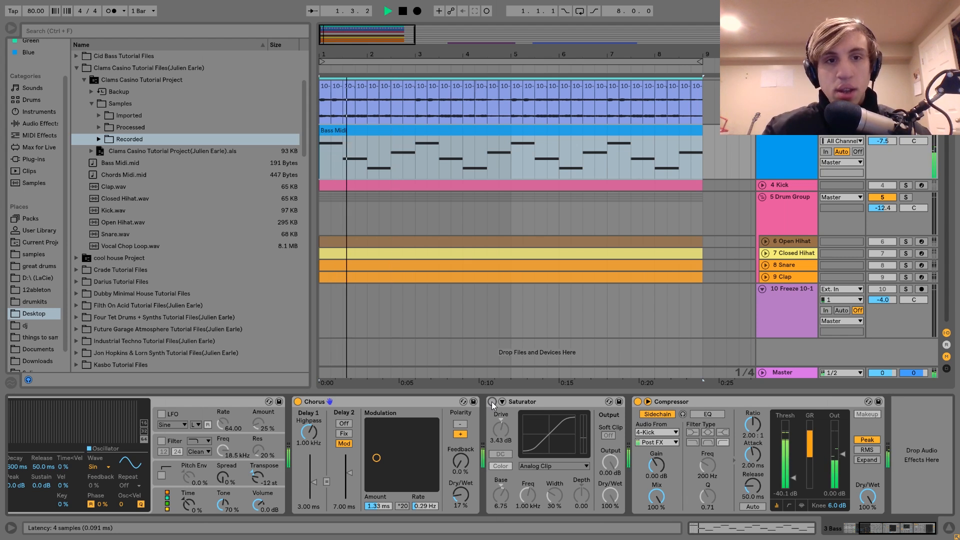
left_click(491, 402)
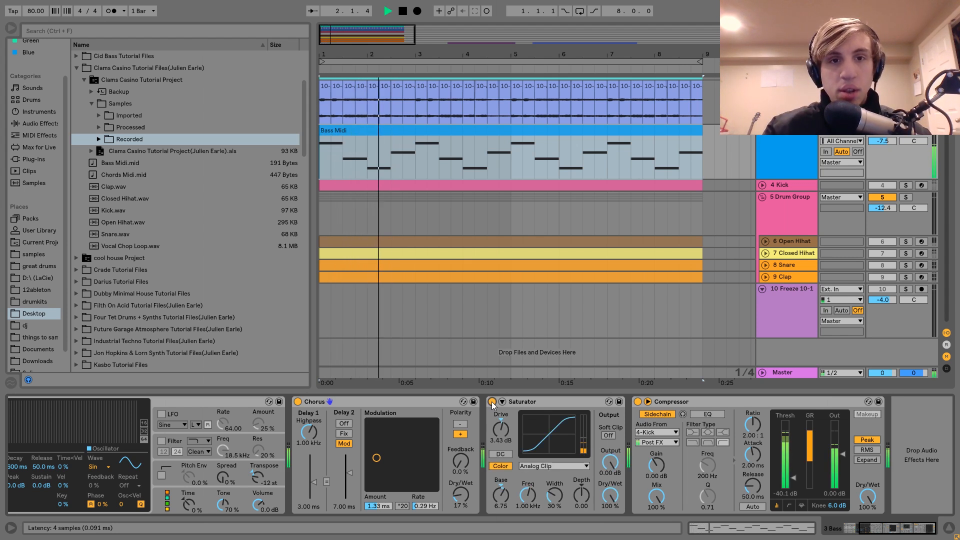
key("space")
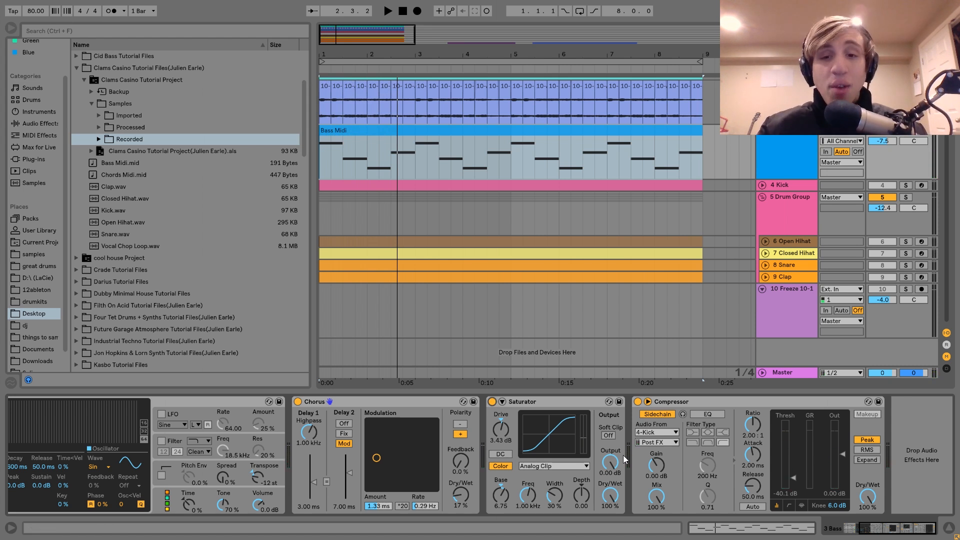
Step: Select the Bass track's sidechain Compressor, then solo and unfold the Kick track, show its devices and play it
left_click(658, 407)
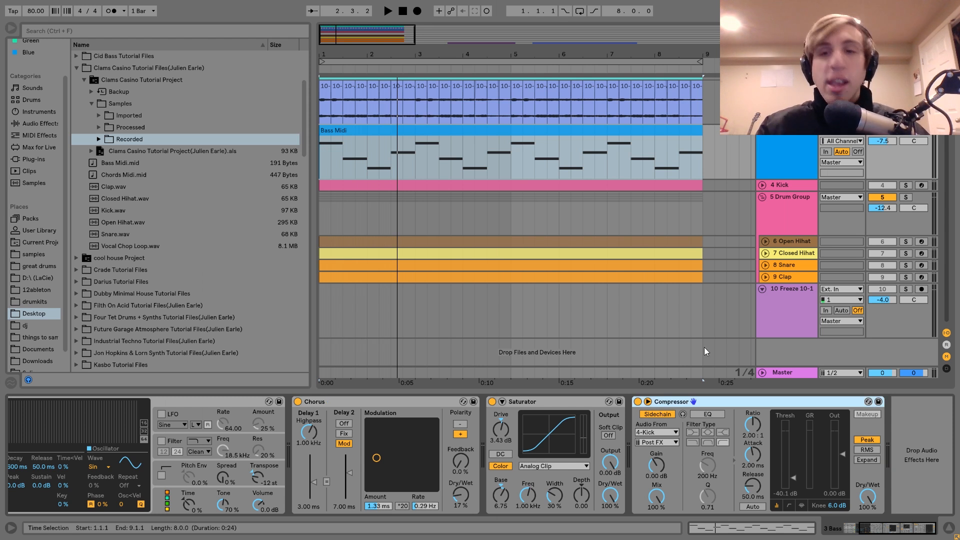
left_click(906, 185)
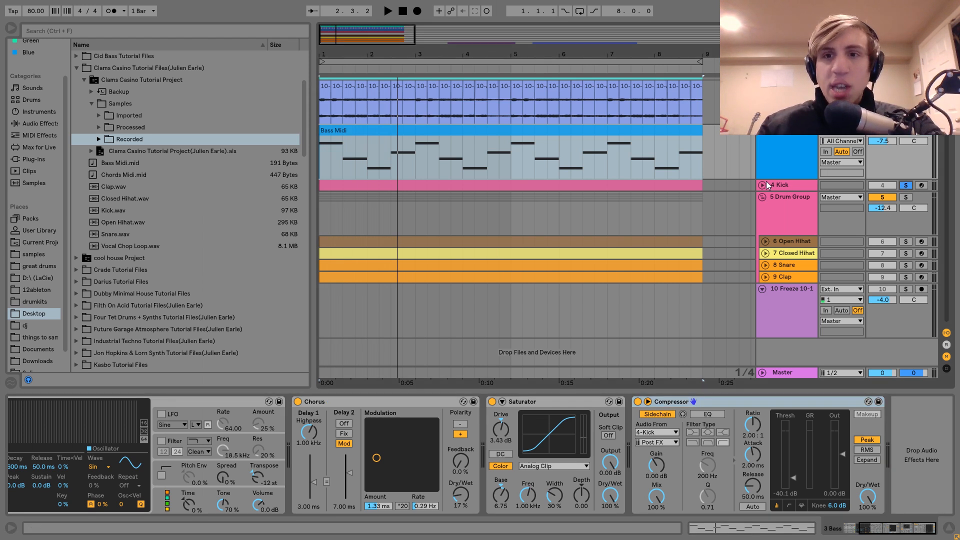
left_click(765, 184)
left_click(792, 187)
key("space")
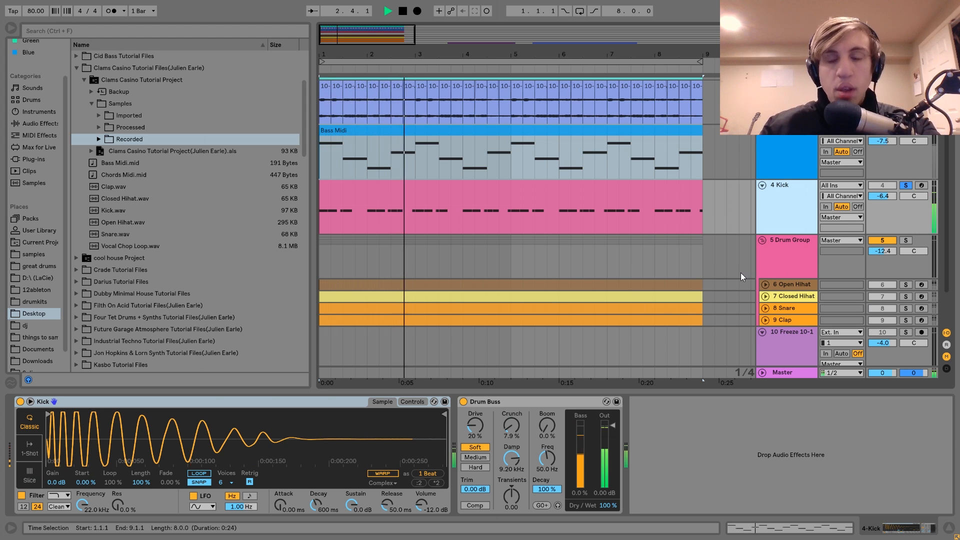
key("space")
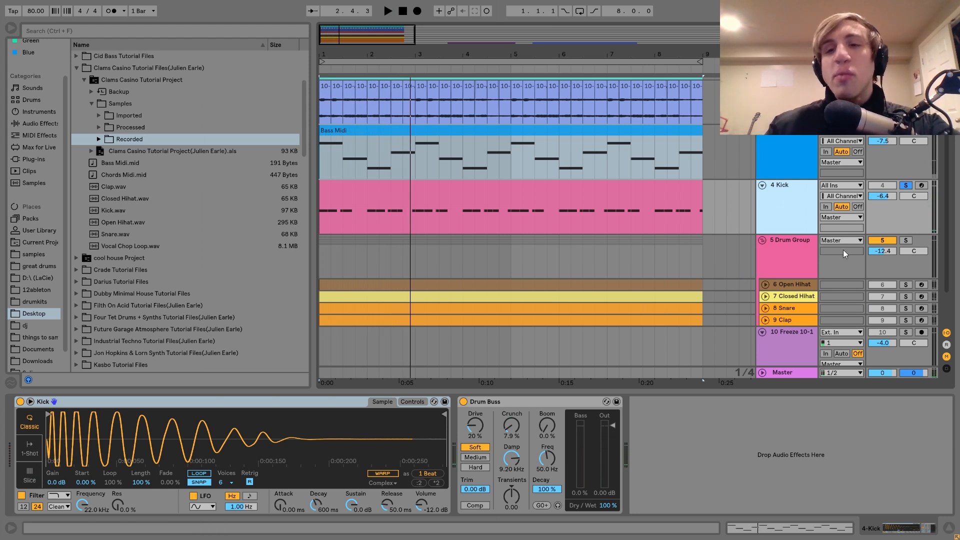
Step: Solo the Drum Group alongside the Kick, play them together and view the group's devices
left_click(906, 241)
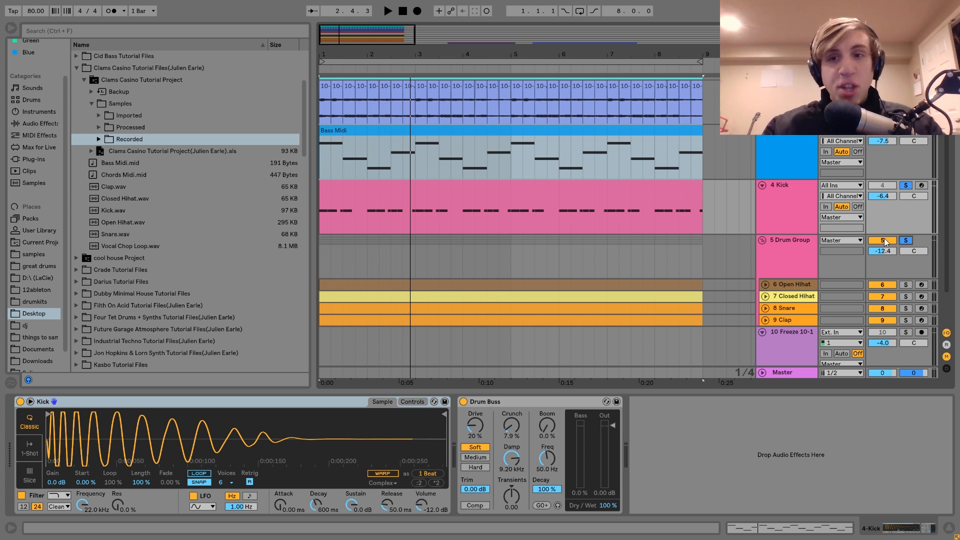
key("space")
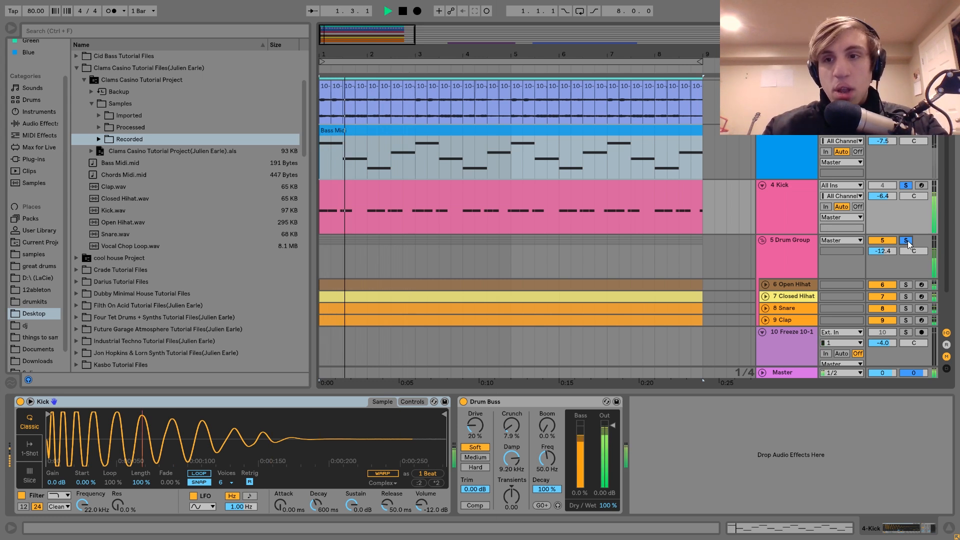
key("space")
left_click(787, 252)
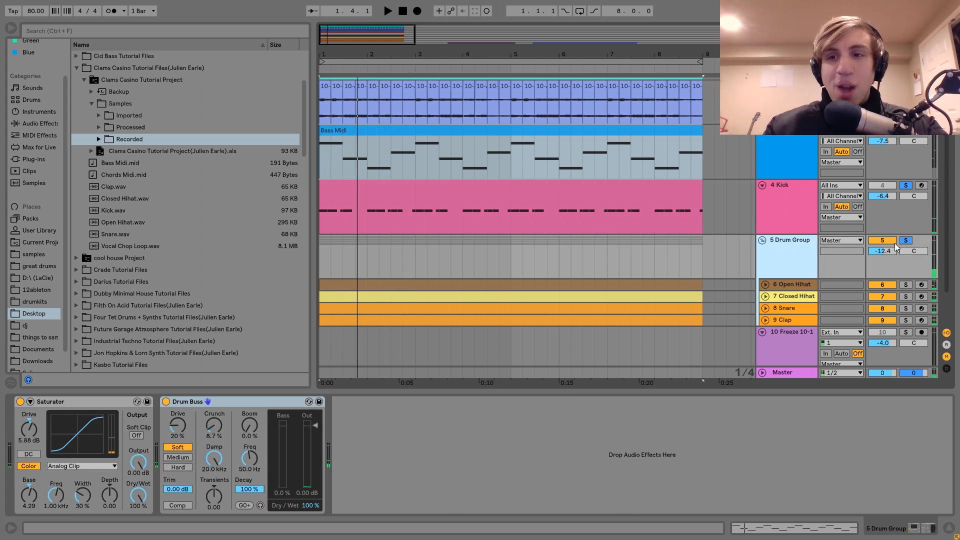
left_click(907, 240)
Step: Move the Kick track into the Drum Group, solo the group and play it
left_click_drag(777, 188, 797, 276)
left_click(905, 186)
key("space")
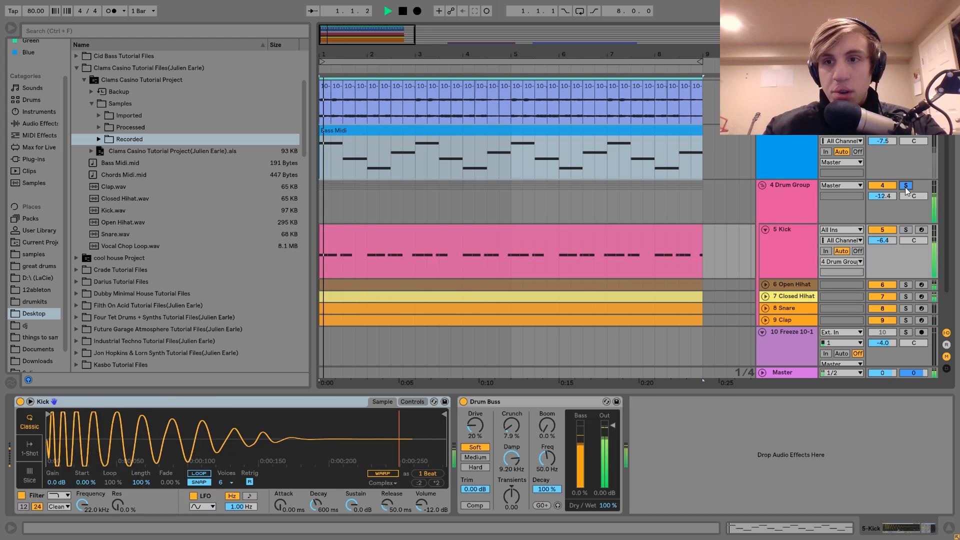
key("space")
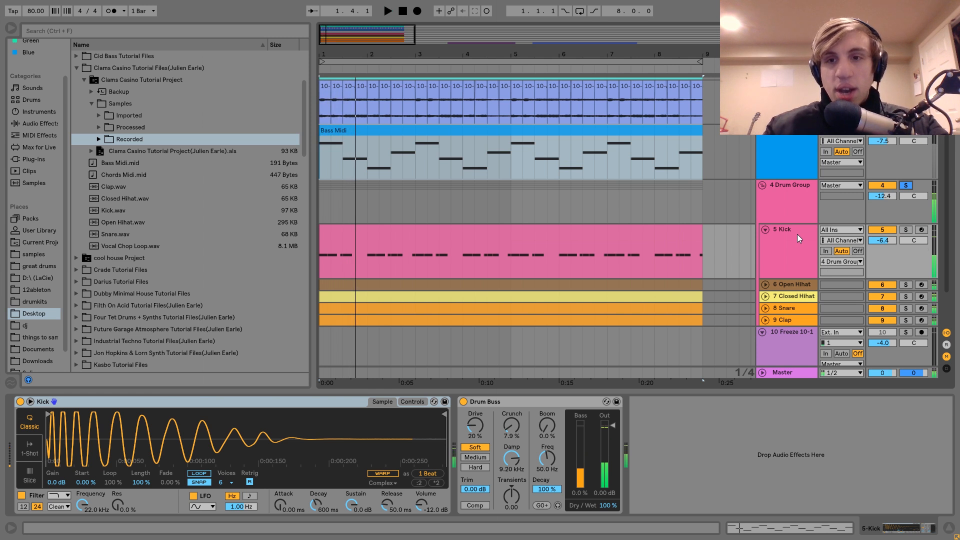
Step: Undo moving the Kick into the Drum Group, unsolo the group and select the Kick track
key("ctrl+z")
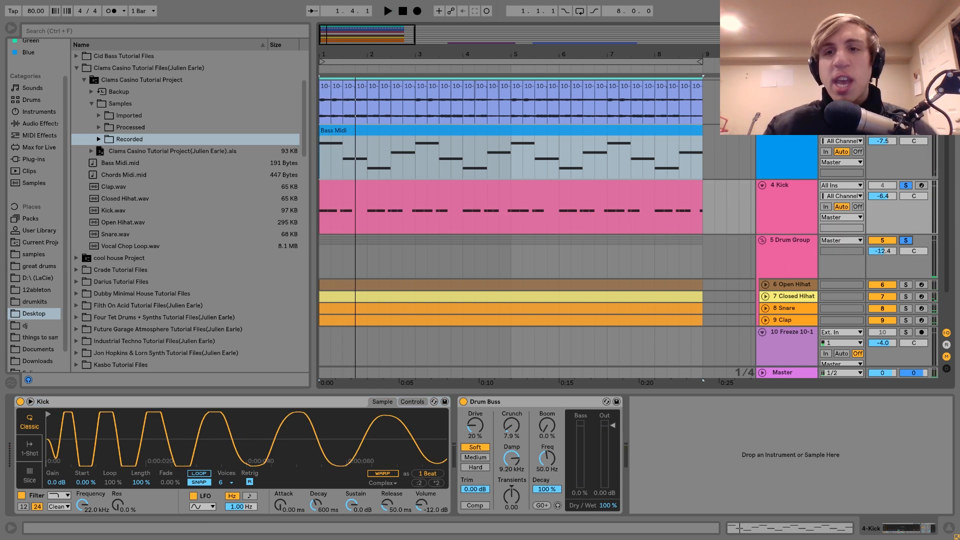
left_click(906, 241)
left_click(793, 209)
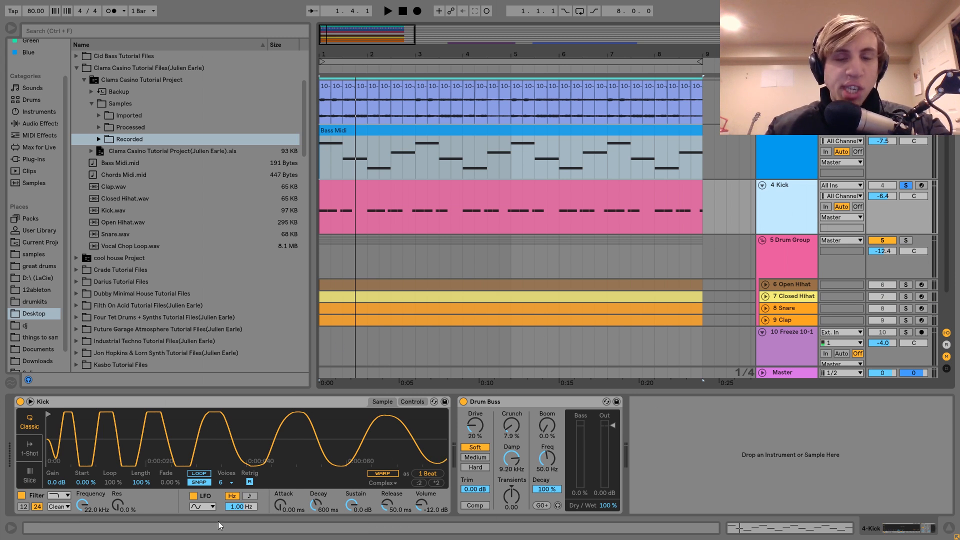
Step: Play the soloed kick repeatedly while examining its sample and Drum Buss settings
key("space")
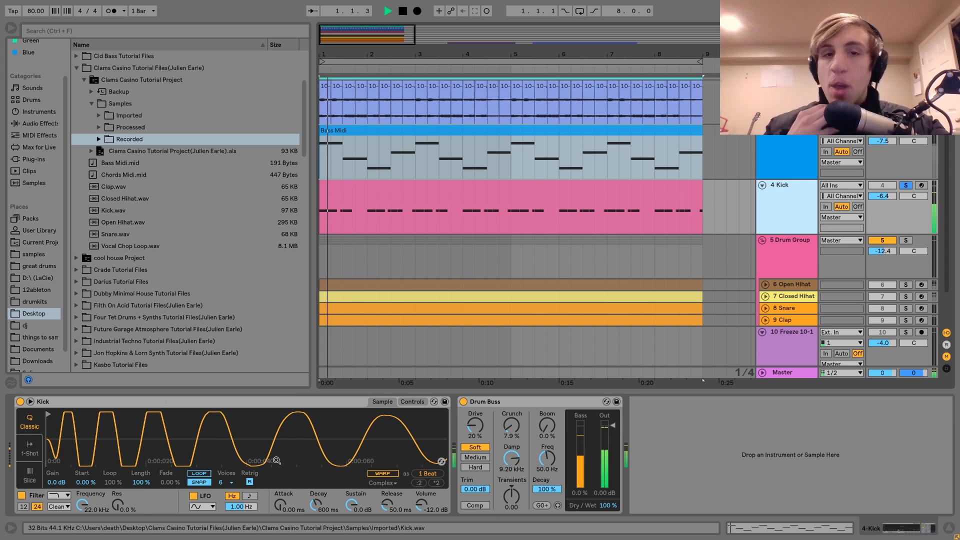
key("space")
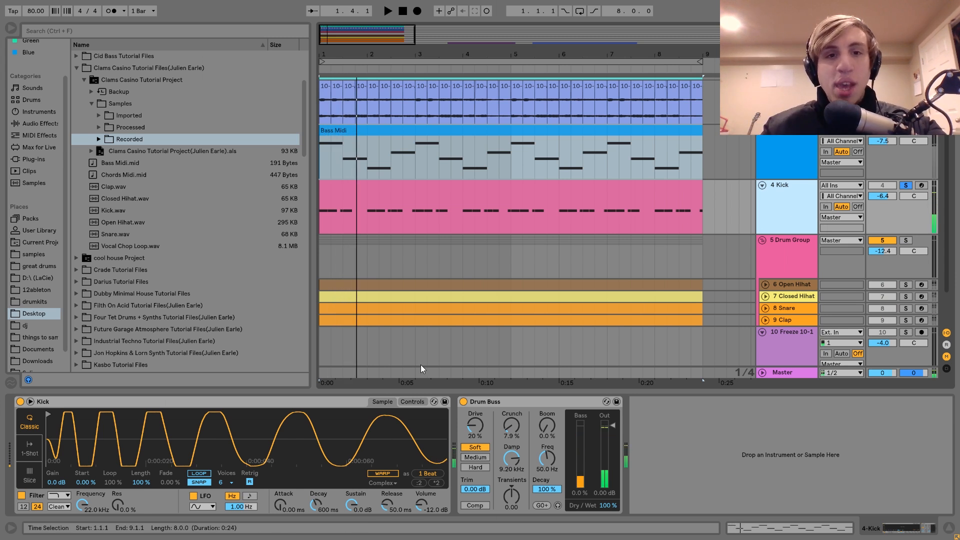
key("space")
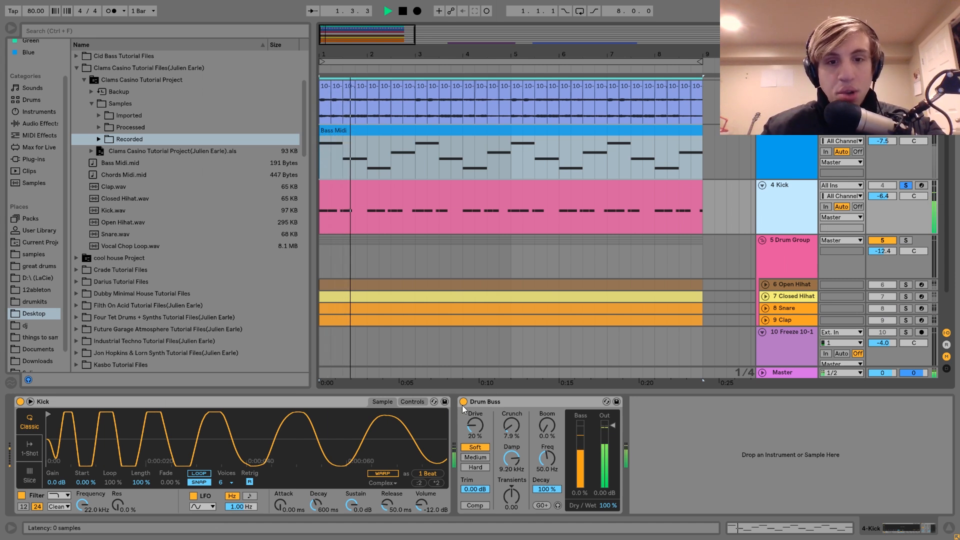
key("space")
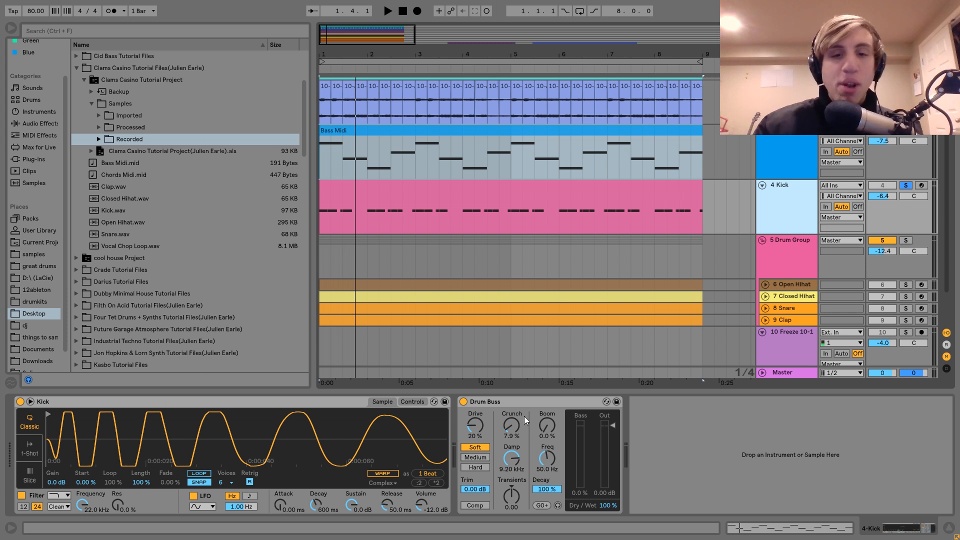
key("space")
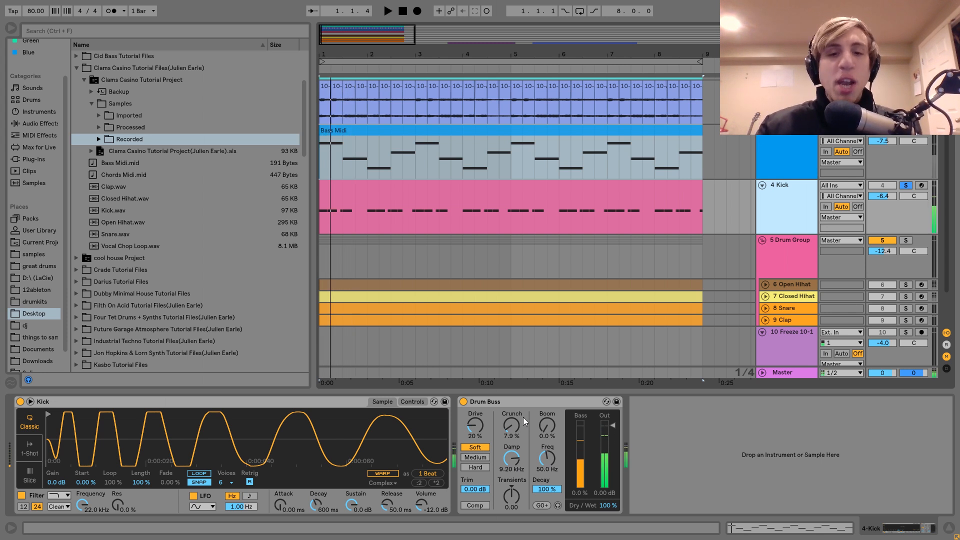
Step: Bypass the Kick's Drum Buss, play the kick alone and unsolo it to hear the full track
left_click(463, 401)
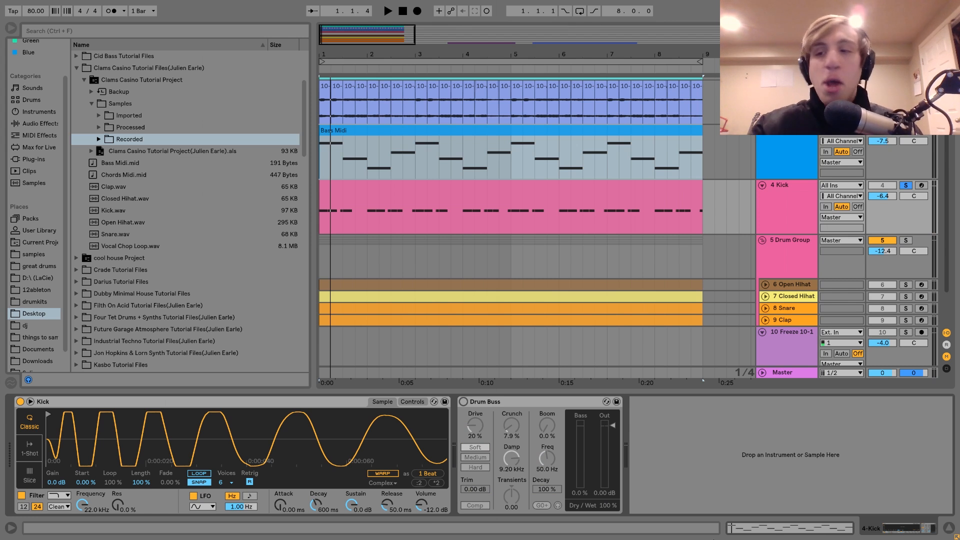
key("space")
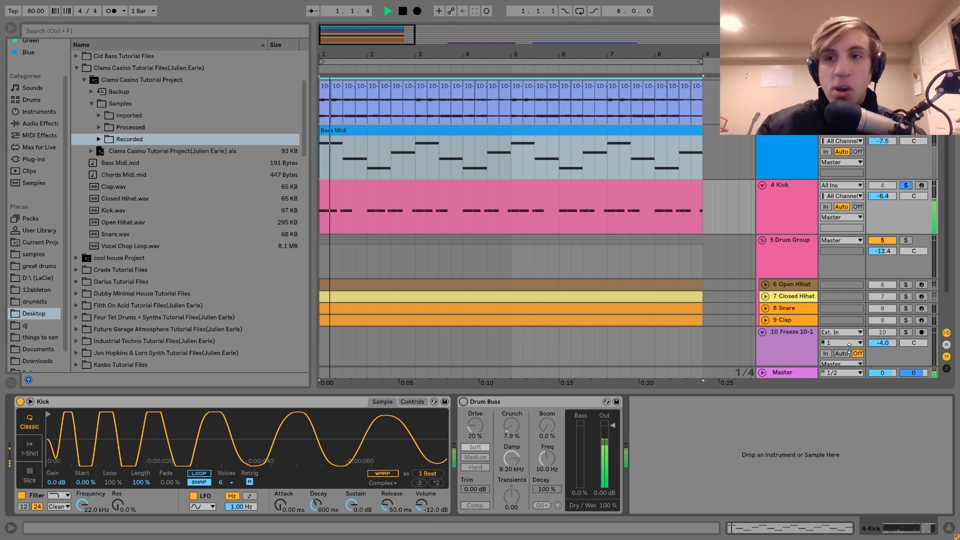
left_click(906, 185)
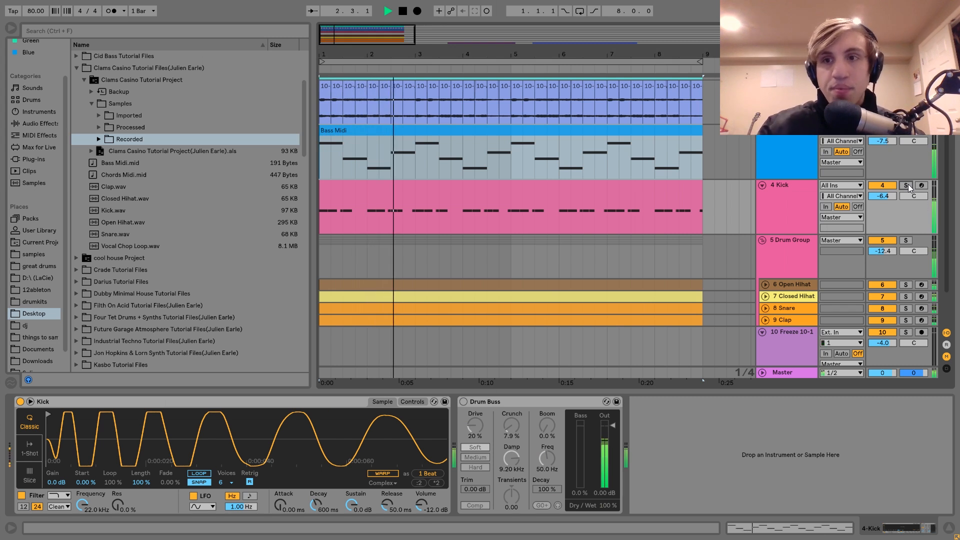
key("space")
Step: Solo the Kick track again, re-enable its Drum Buss and play the kick with the effect
left_click(906, 186)
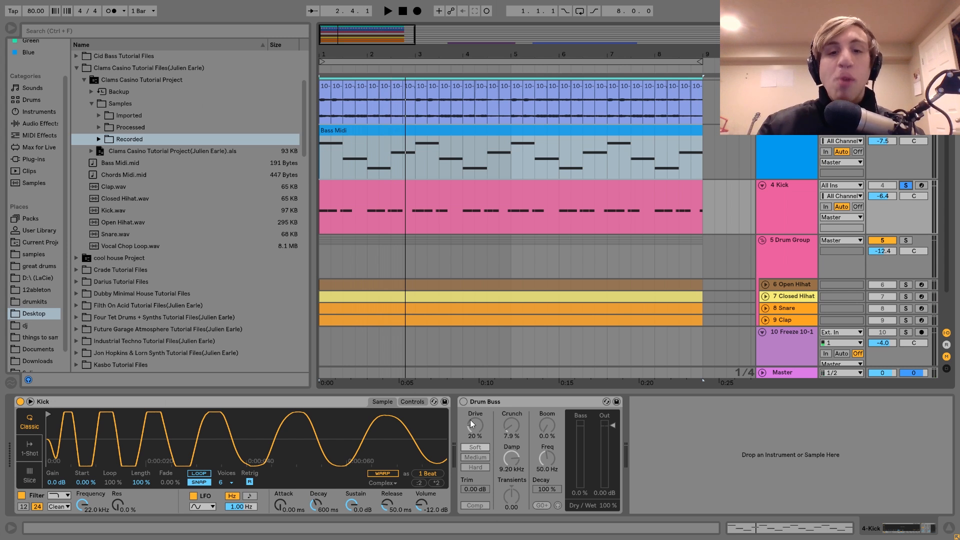
left_click(463, 402)
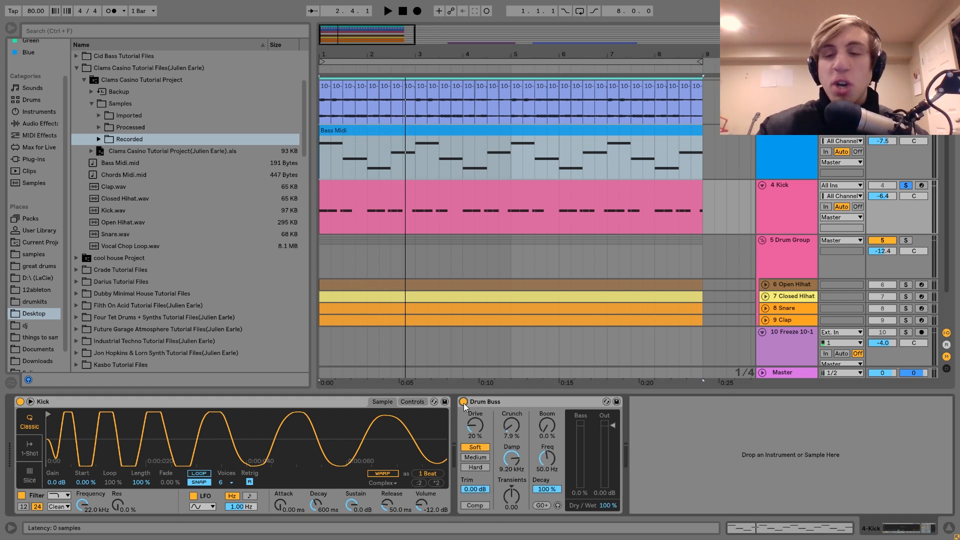
key("space")
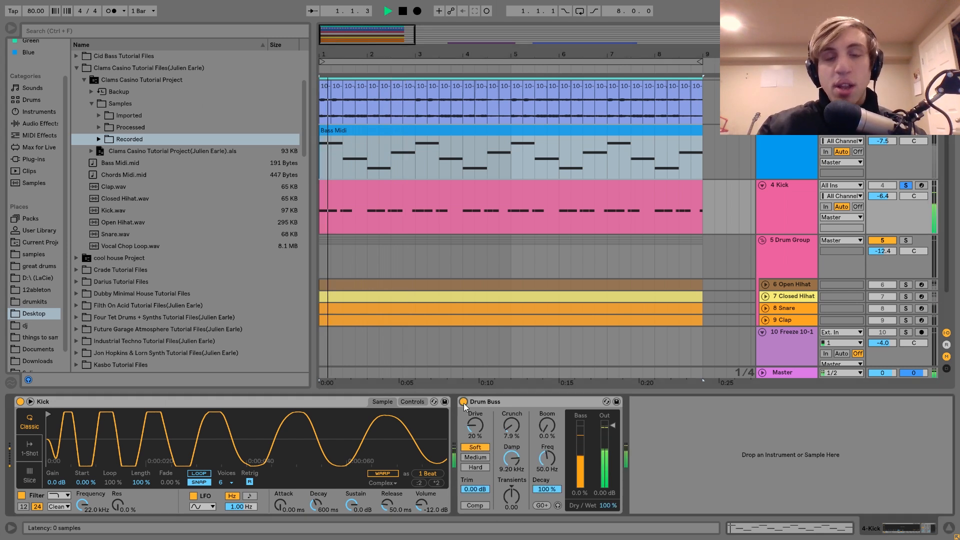
key("space")
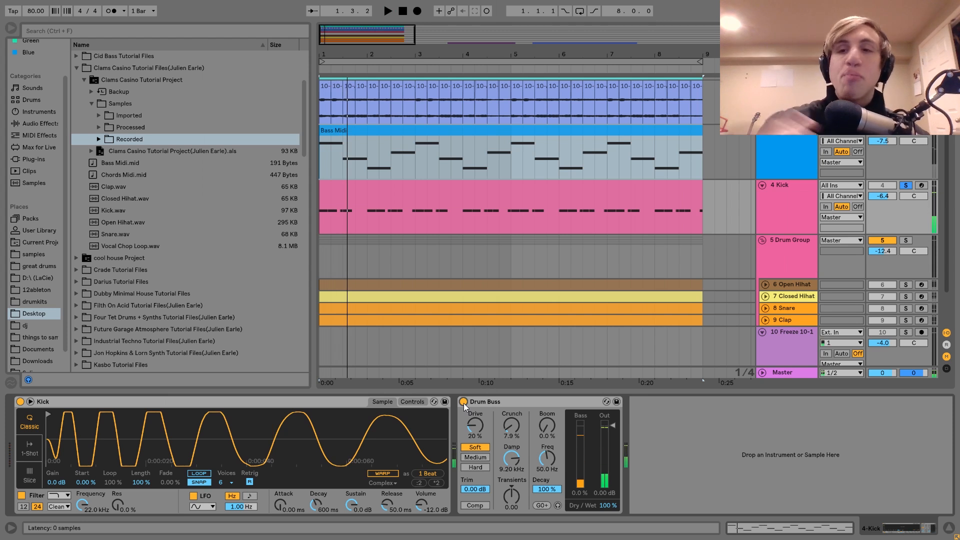
Step: Unsolo the Kick track and play the full track with the kick's Drum Buss active
left_click(903, 185)
key("space")
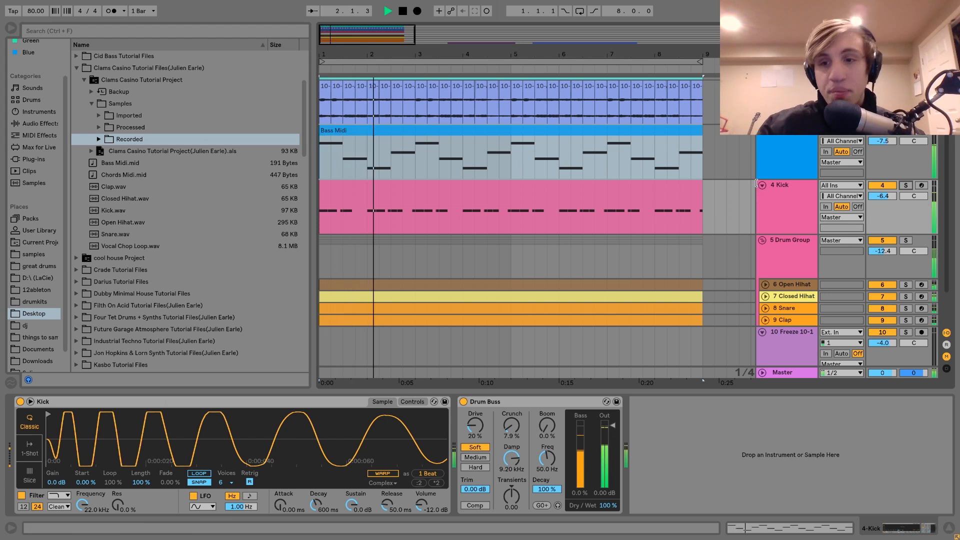
key("space")
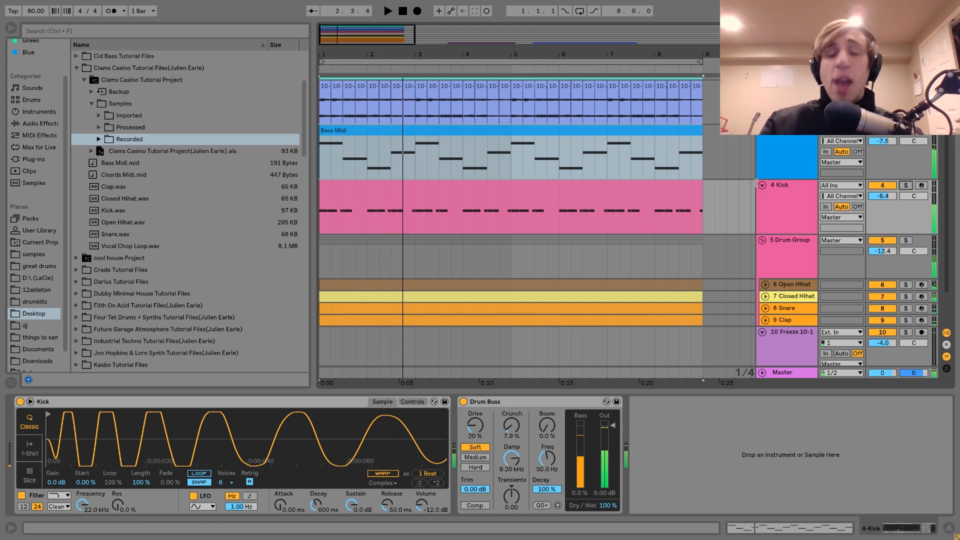
Step: View the Drum Group's Saturator and Drum Buss, then show the Open Hihat track's devices
scroll(796, 247, "down", 2)
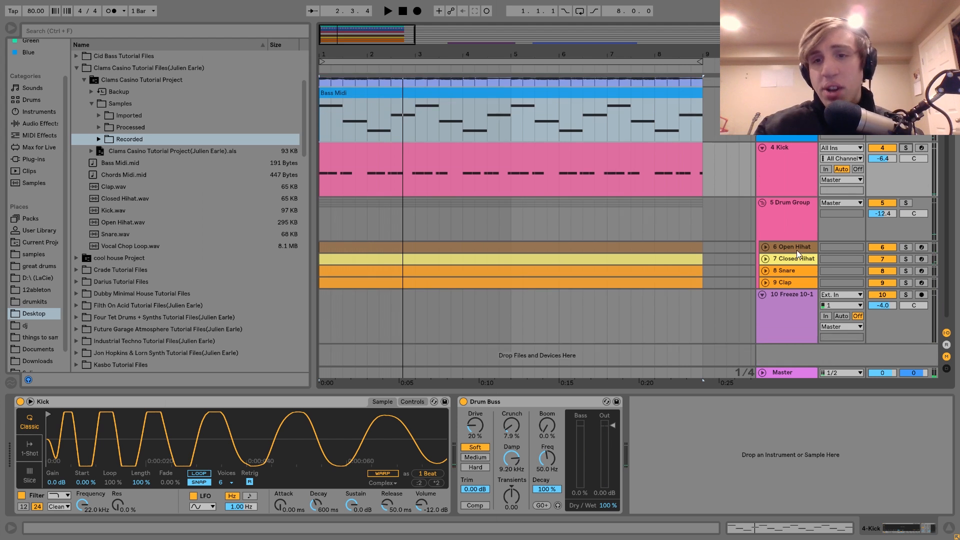
left_click(793, 225)
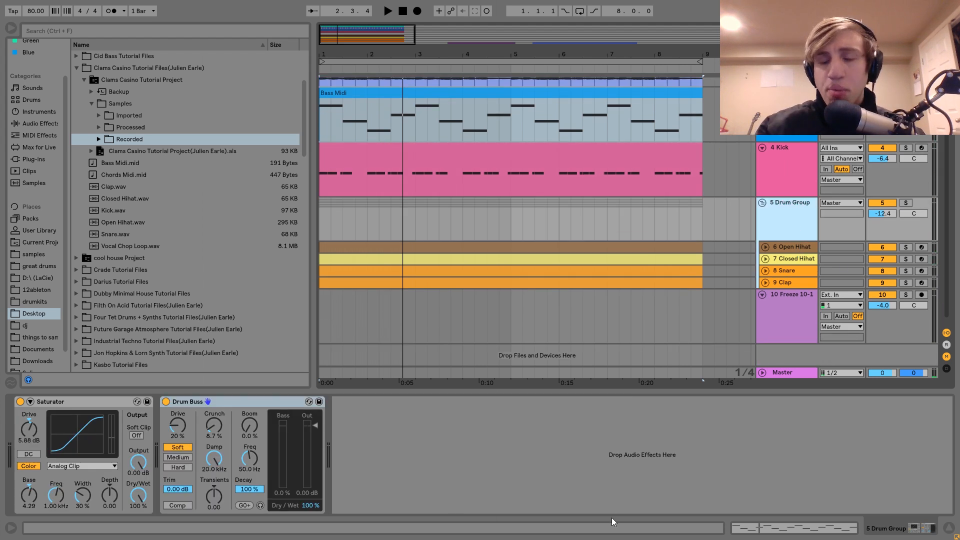
left_click(804, 244)
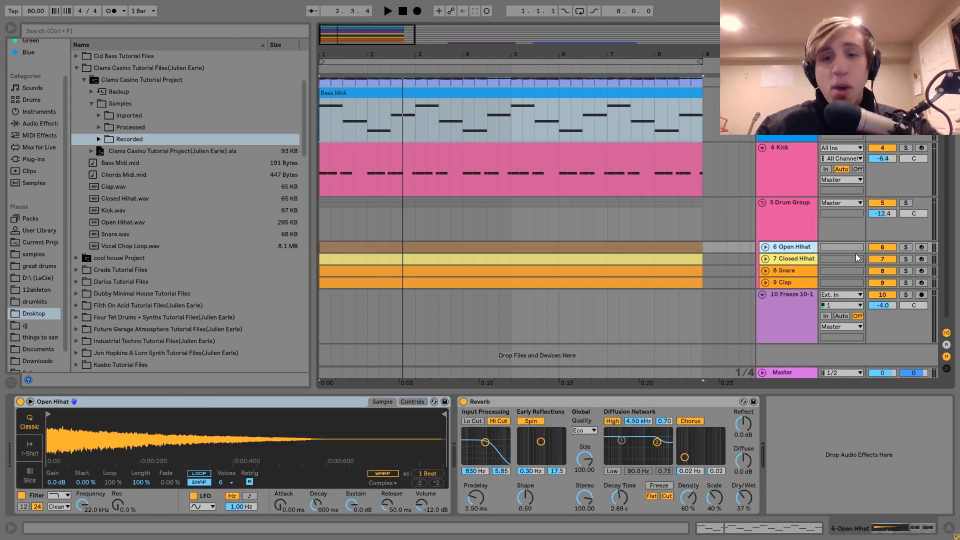
Step: Solo and unfold the Open Hihat and Closed Hihat tracks and play them together
left_click(905, 247)
left_click(905, 259, "ctrl")
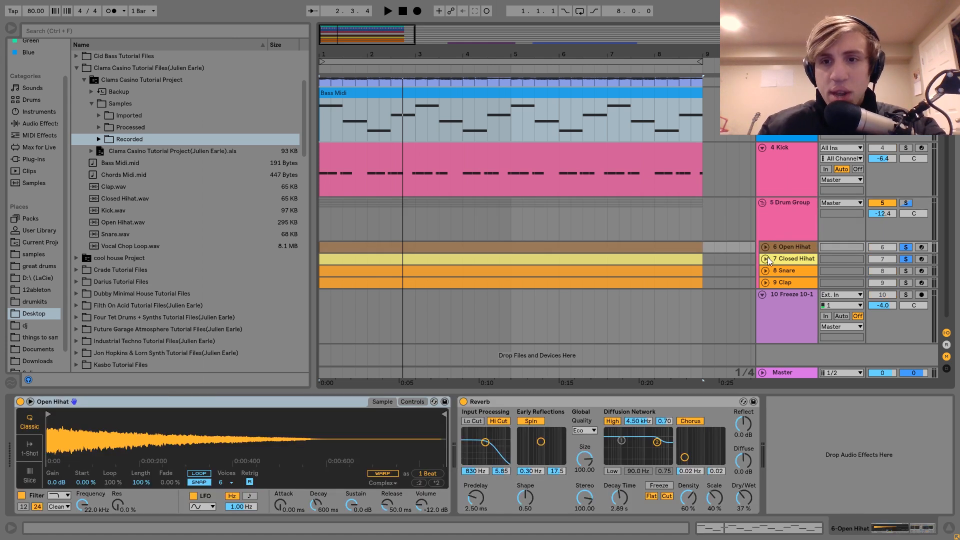
left_click(765, 258)
left_click(764, 246)
key("space")
left_click(783, 256)
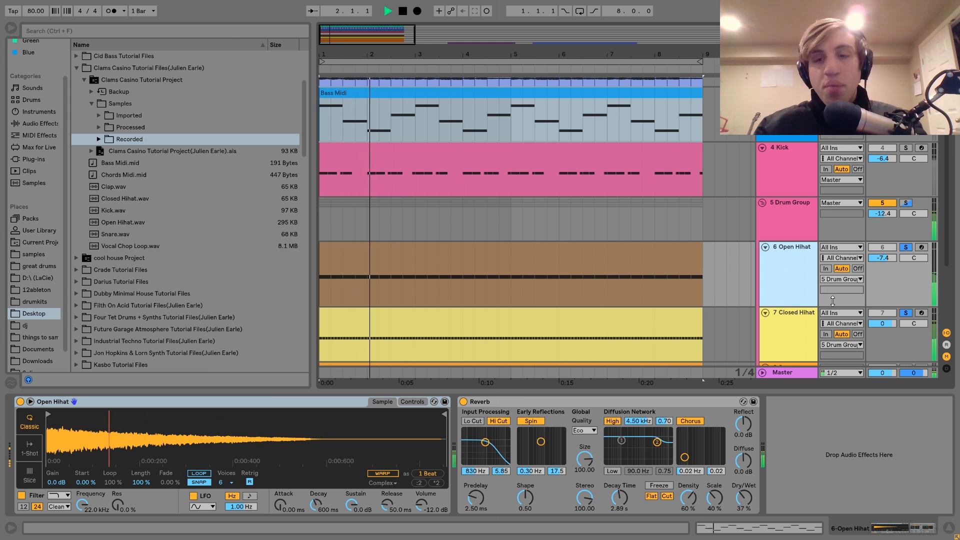
Step: Unsolo the Closed Hihat track, show the Open Hihat's devices and play the Open Hihat alone
key("space")
left_click(902, 313)
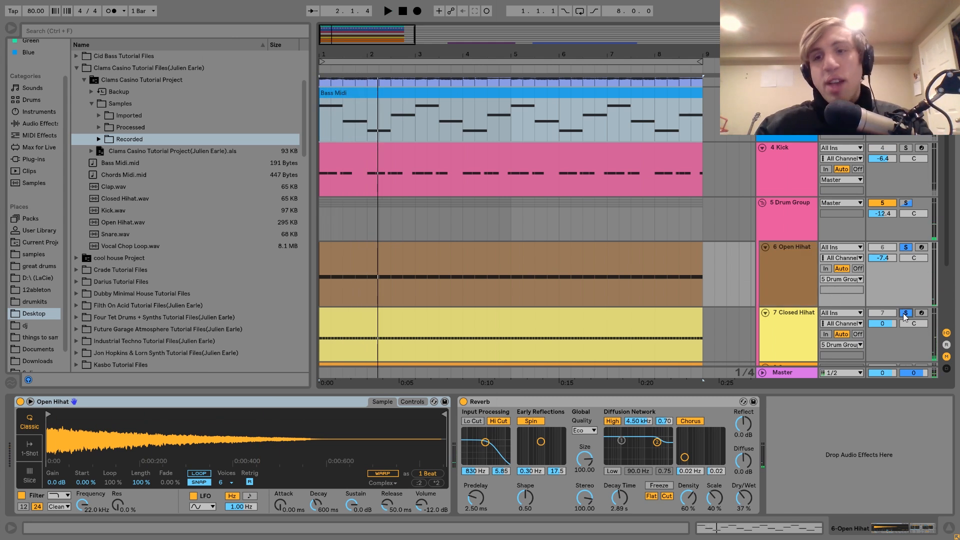
left_click(801, 269)
key("space")
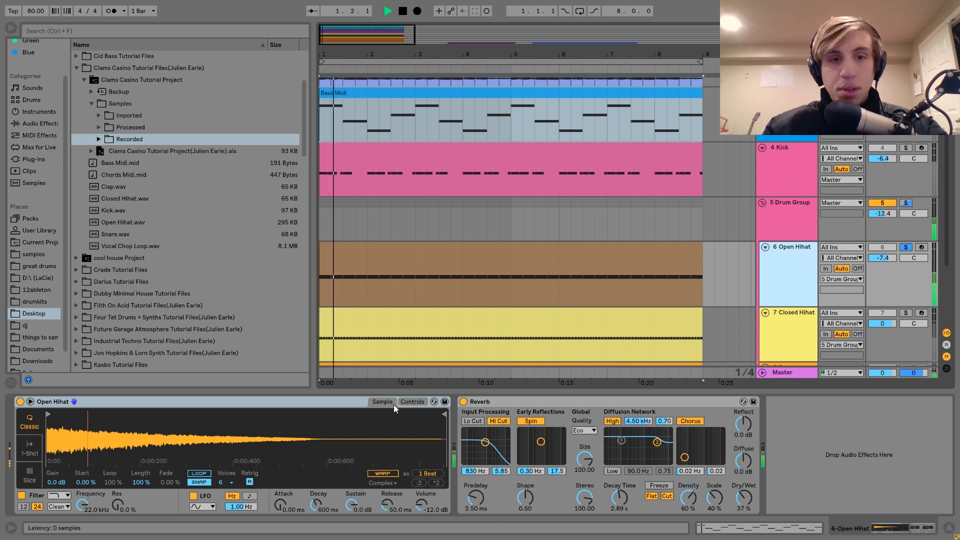
Step: Solo the Closed Hihat track in place of the Open Hihat and view its devices during playback
left_click(905, 313)
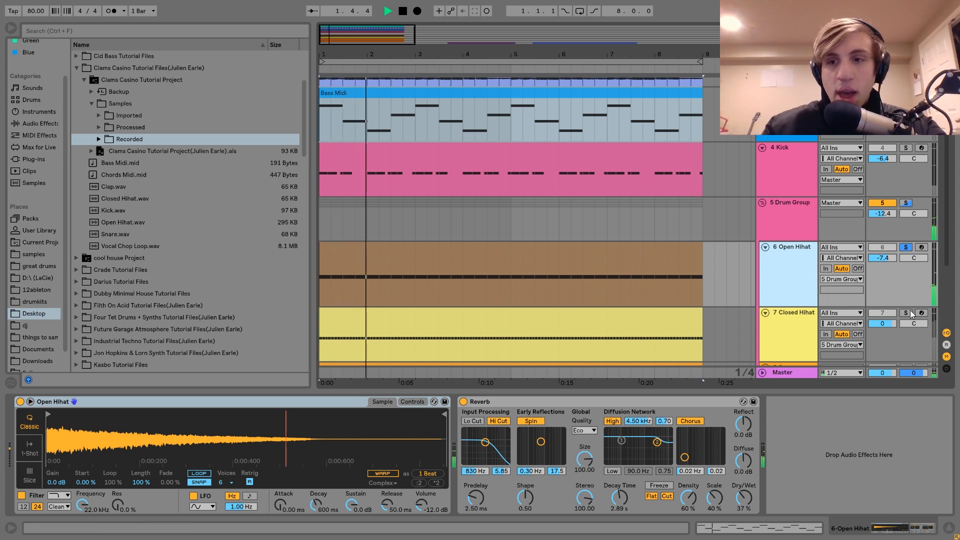
left_click(763, 324)
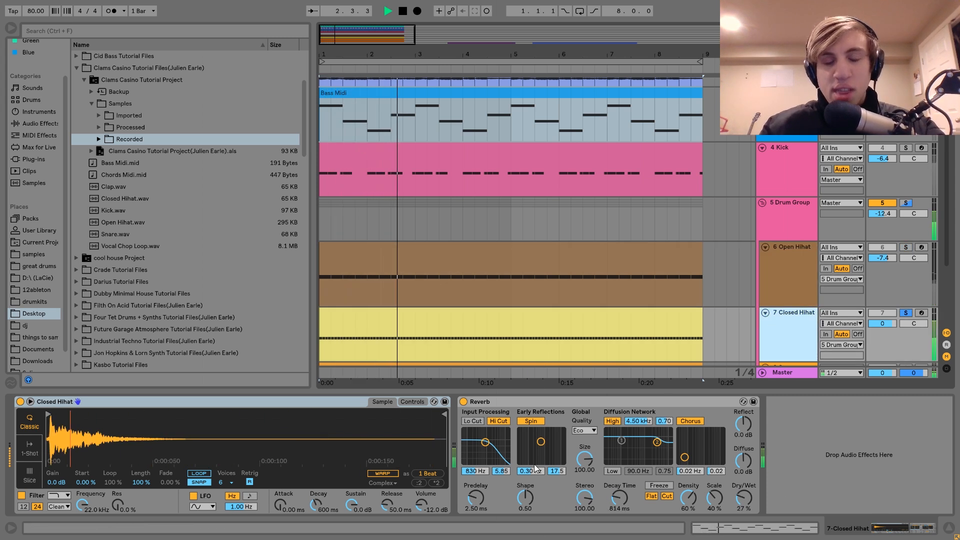
key("space")
Step: Solo the Open Hihat track, loop its full eight-bar clip and play it
left_click(907, 247)
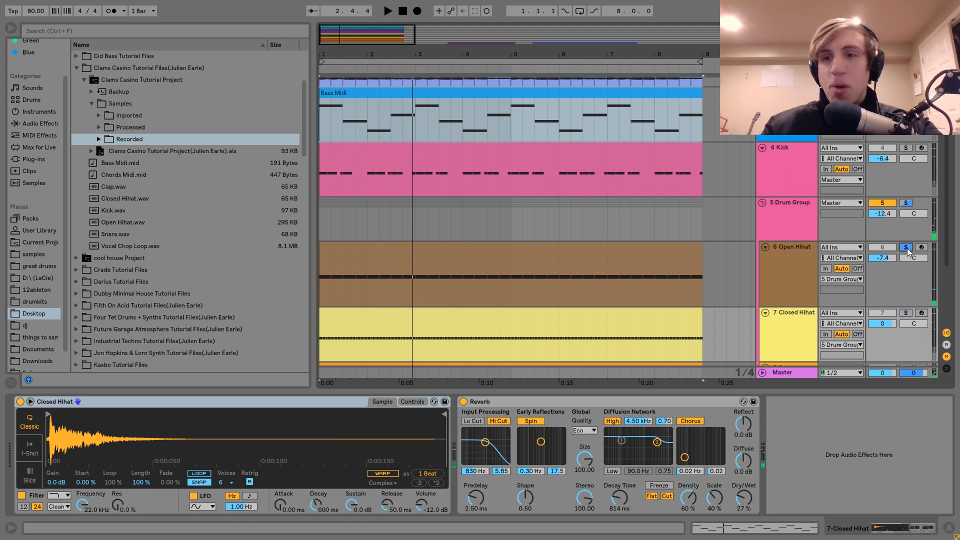
left_click(787, 275)
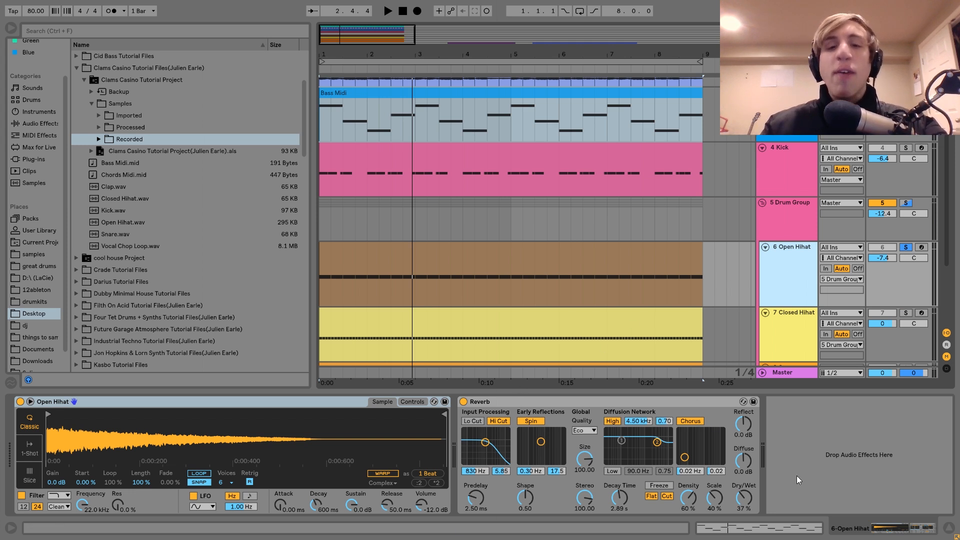
left_click(464, 257)
key("ctrl+l")
key("space")
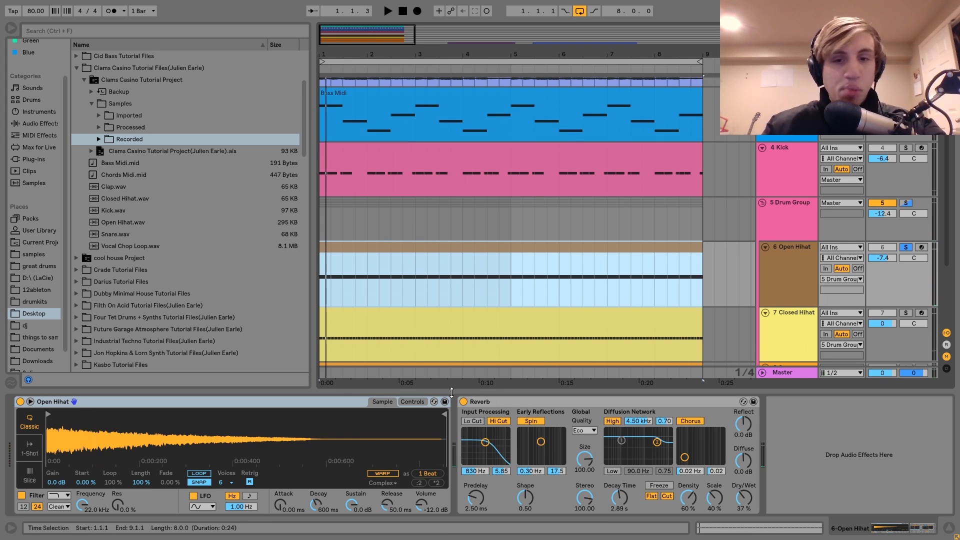
key("space")
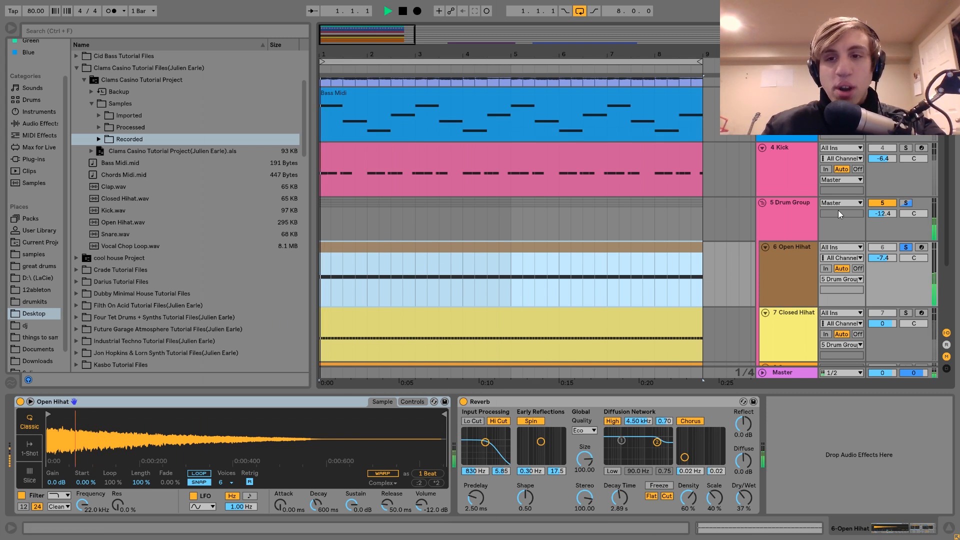
Step: Unsolo the Open Hihat and play the full track while bypassing the Open Hihat's Reverb for comparison
left_click(905, 247)
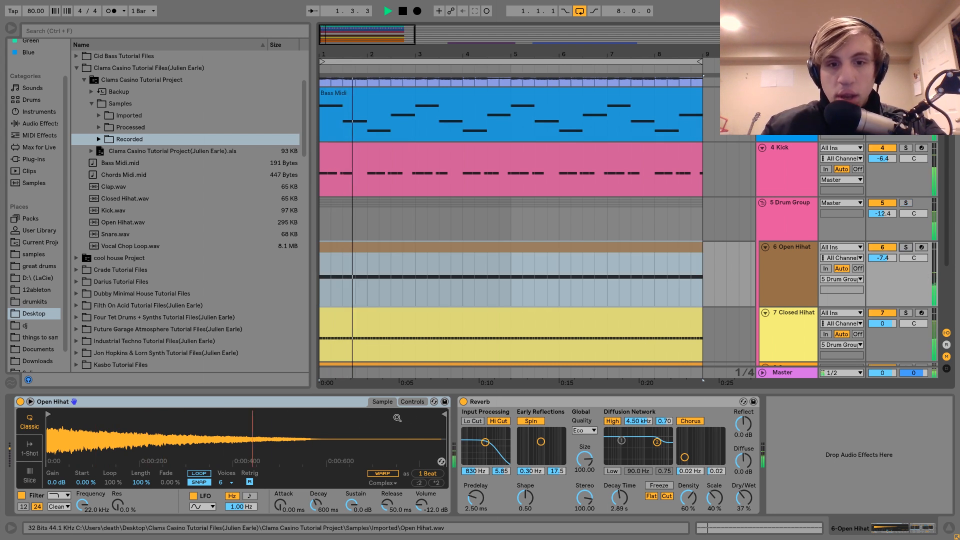
left_click(464, 402)
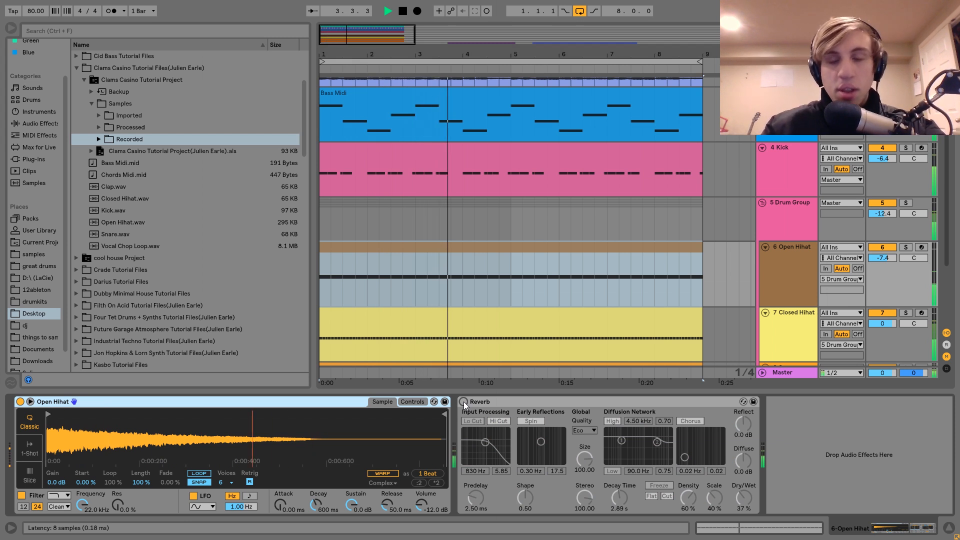
key("space")
Step: View the Kick's devices, return to the Open Hihat's devices and play the full track
left_click(803, 178)
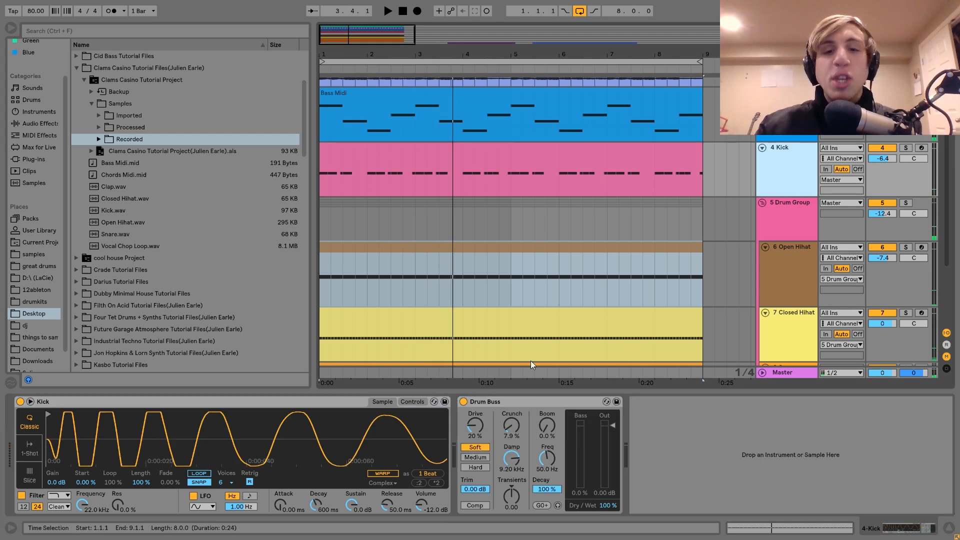
left_click(784, 245)
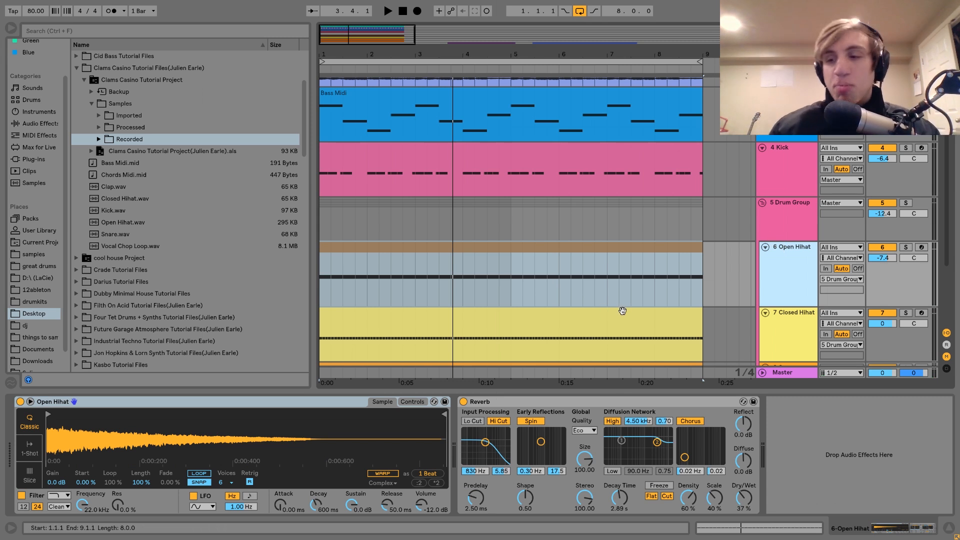
key("space")
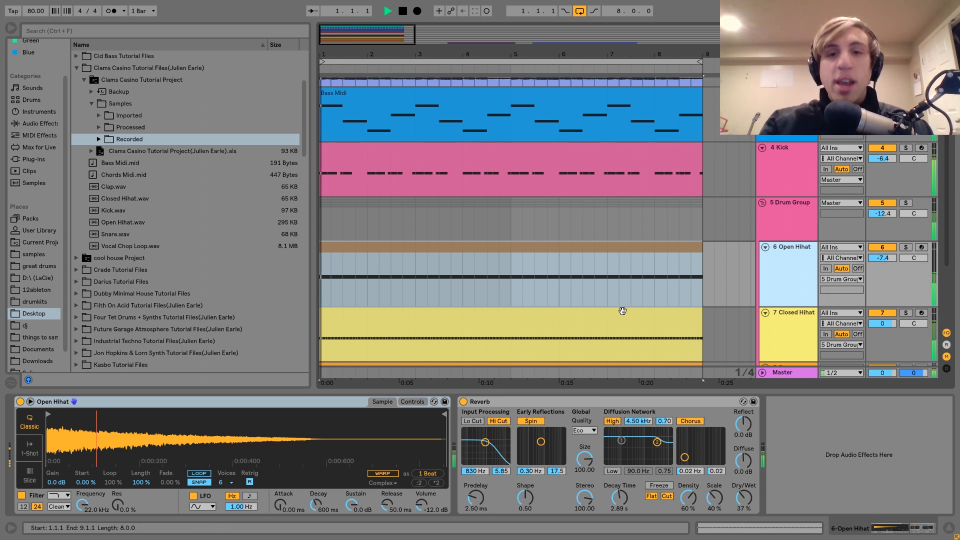
Step: Solo the Closed Hihat track and play it with its Reverb bypassed
left_click(792, 320)
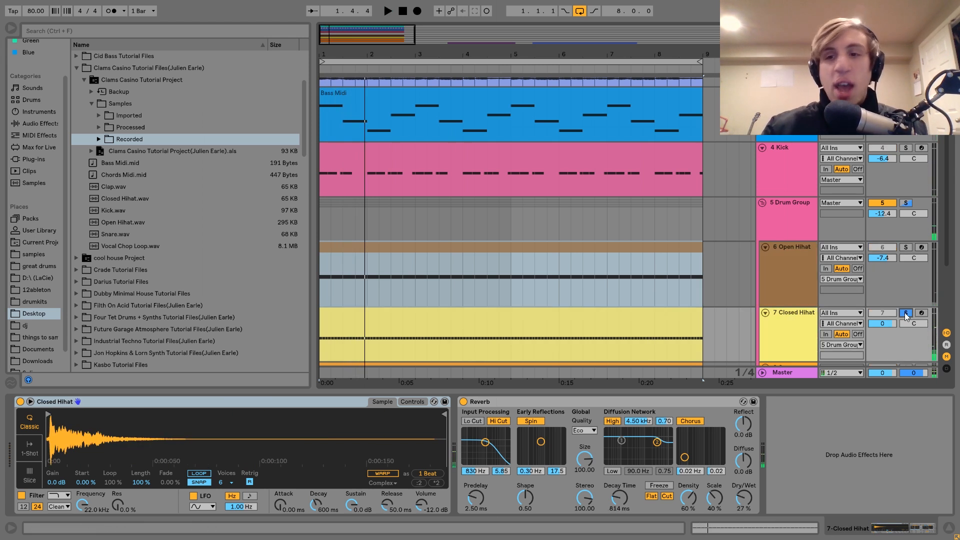
key("space")
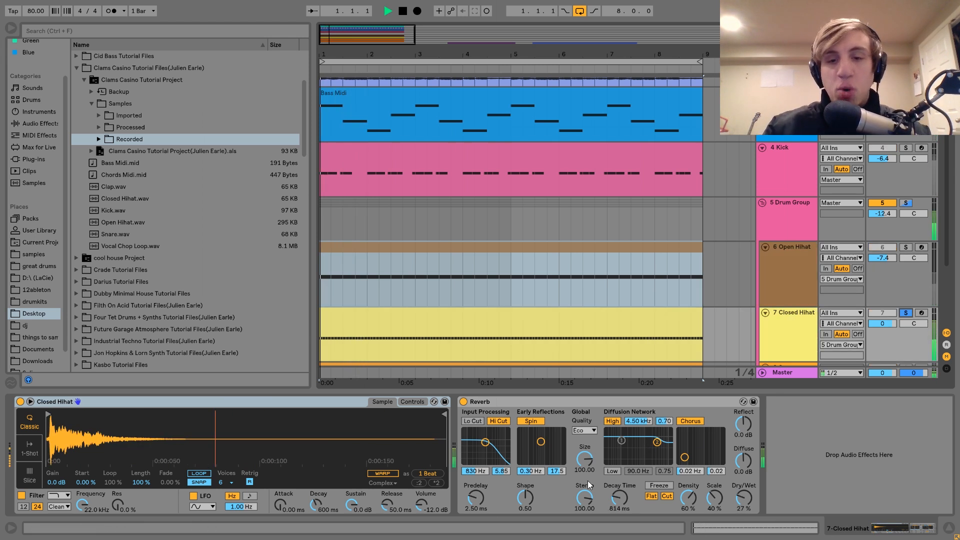
left_click(462, 401)
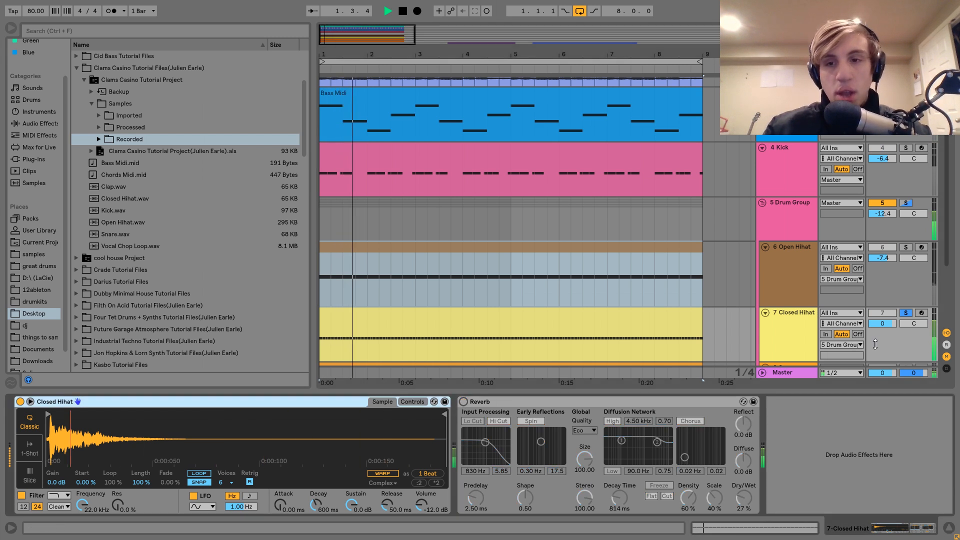
Step: Play the full track, re-enable the Closed Hihat's Reverb and solo that track again to compare
left_click(906, 312)
left_click(463, 400)
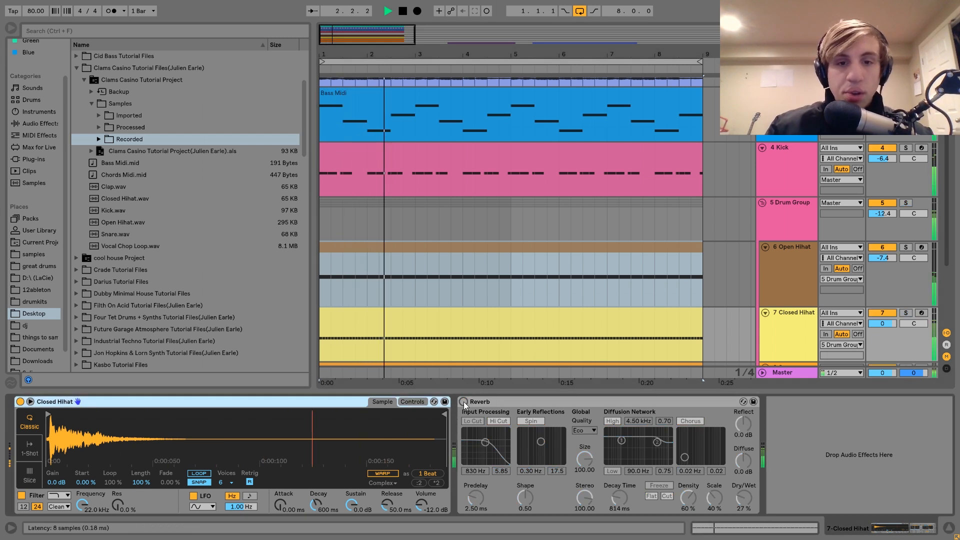
left_click(906, 312)
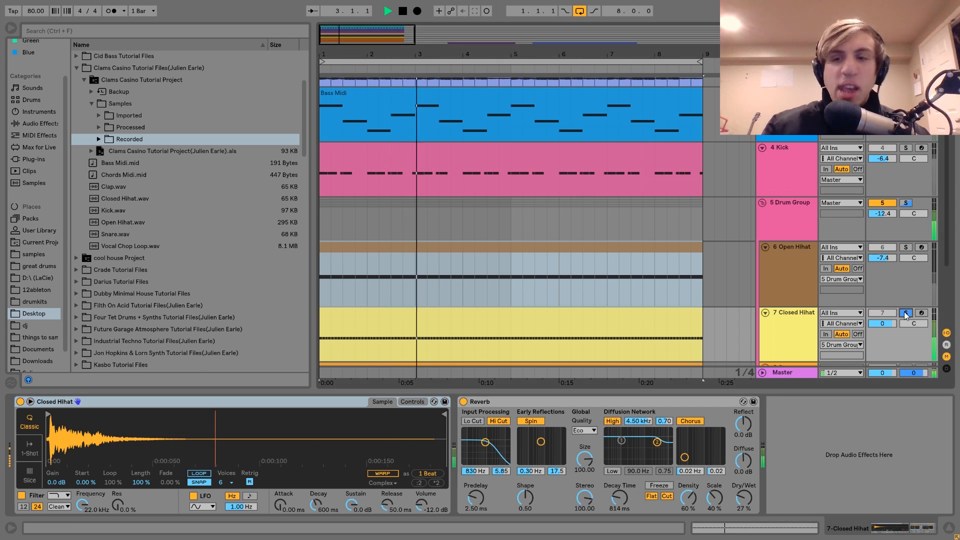
key("space")
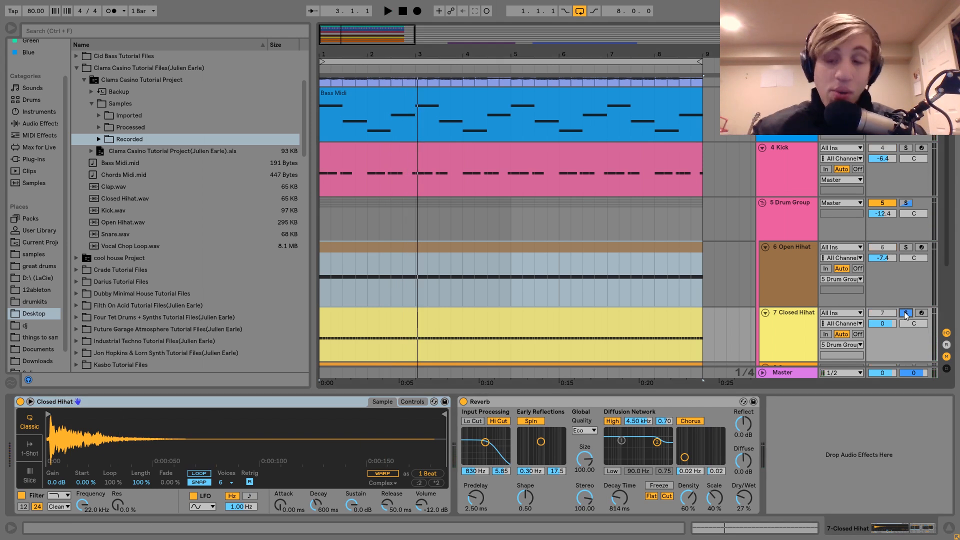
Step: Solo and unfold the Snare and Clap tracks and play them together
scroll(905, 314, "down", 4)
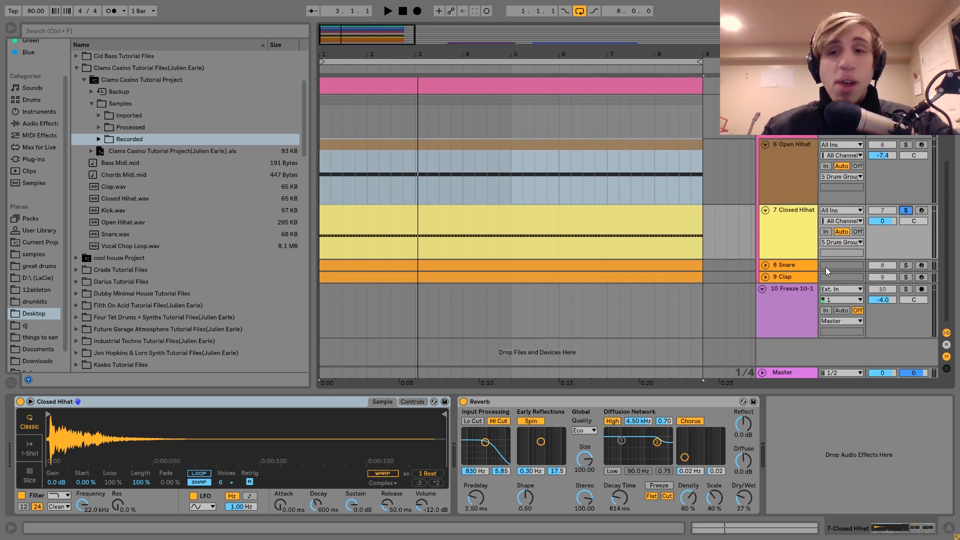
left_click(799, 265)
left_click(906, 265)
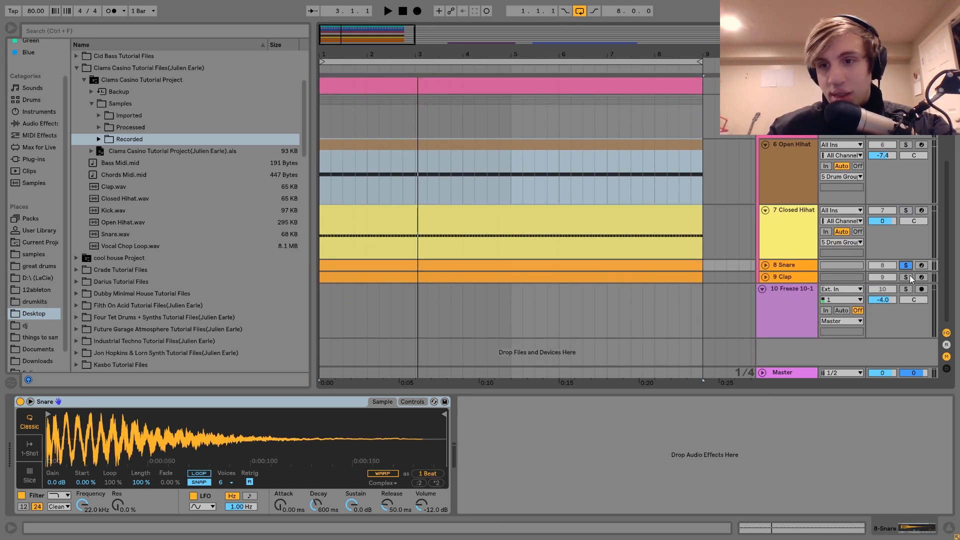
left_click(906, 276, "ctrl")
key("space")
left_click(764, 276)
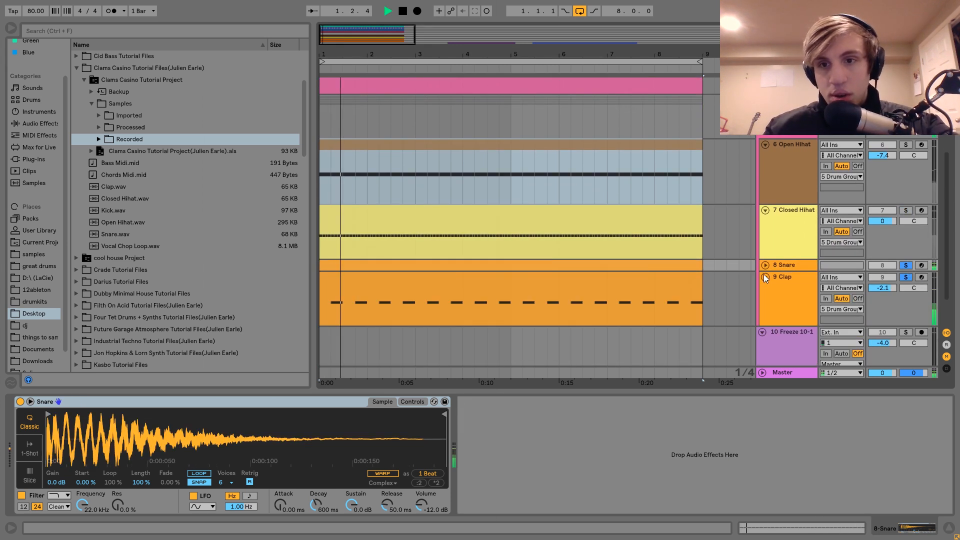
left_click(765, 265)
scroll(765, 260, "down", 3)
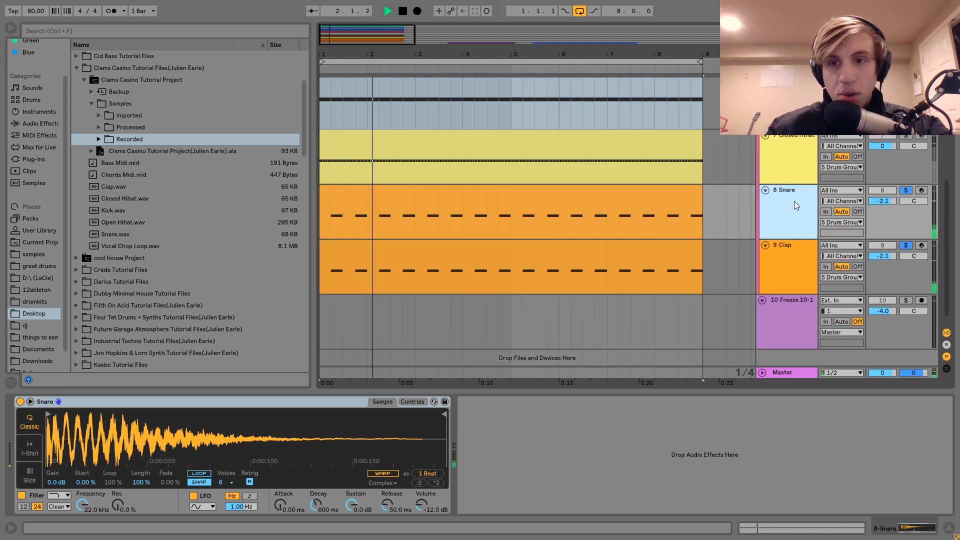
key("space")
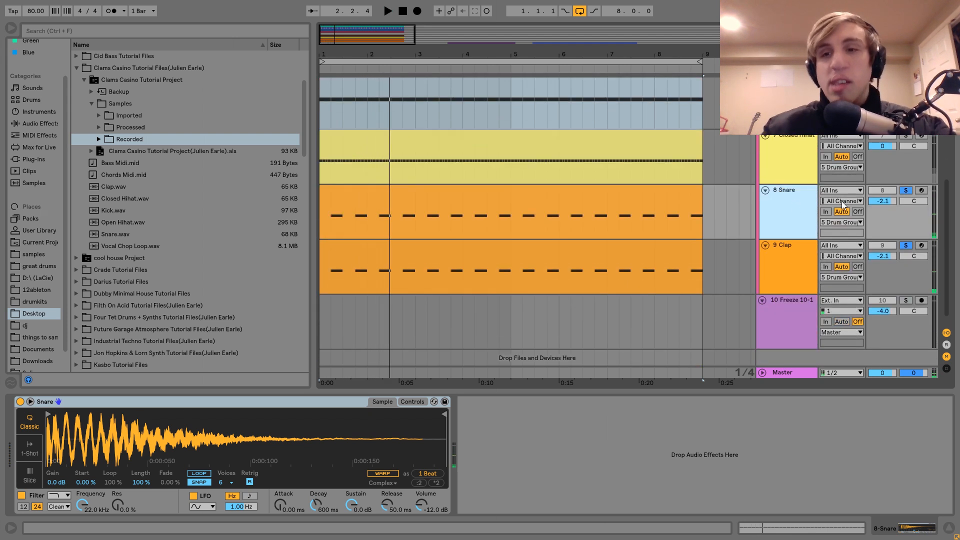
Step: Solo only the Clap track, play it and show its devices
left_click(905, 246)
left_click(904, 246)
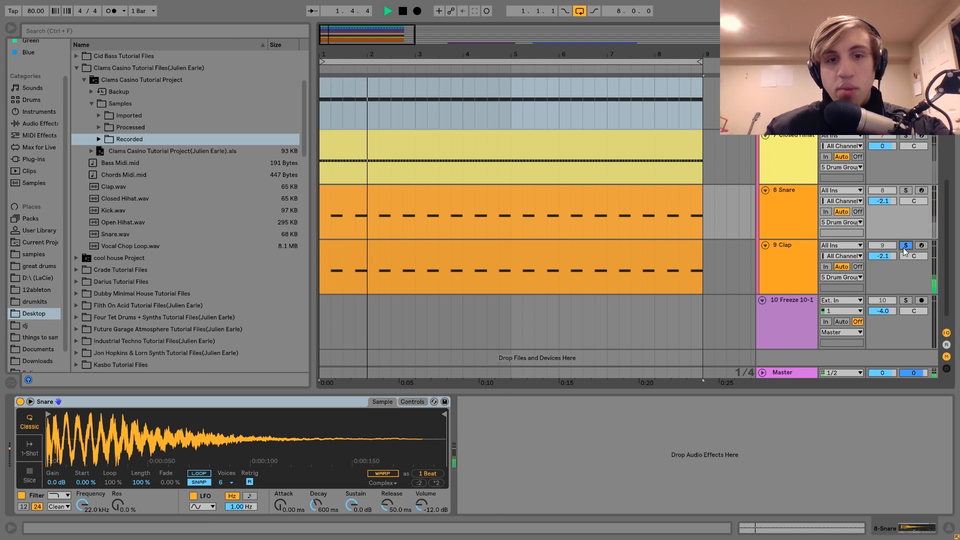
left_click(809, 248)
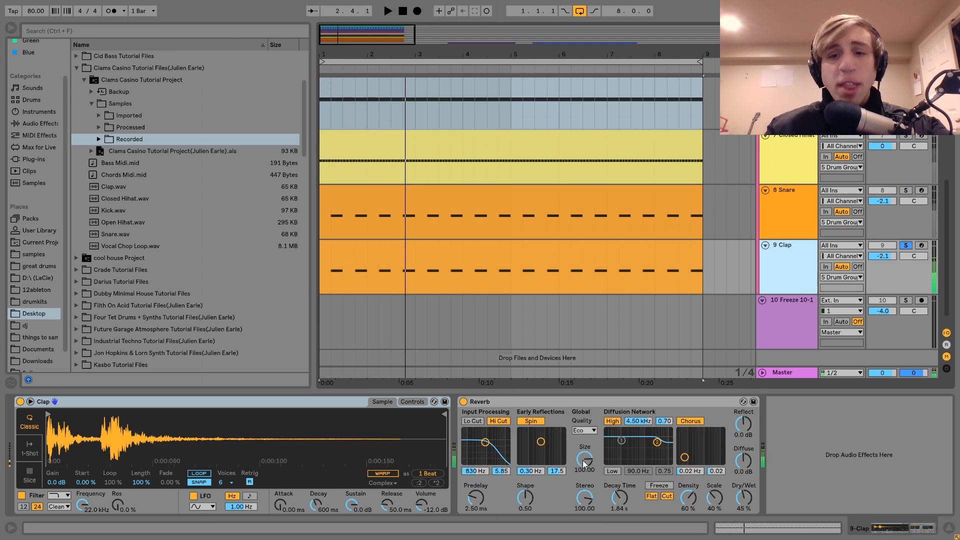
Step: Solo only the Snare track, show its devices and play it
left_click(905, 192)
left_click(777, 214)
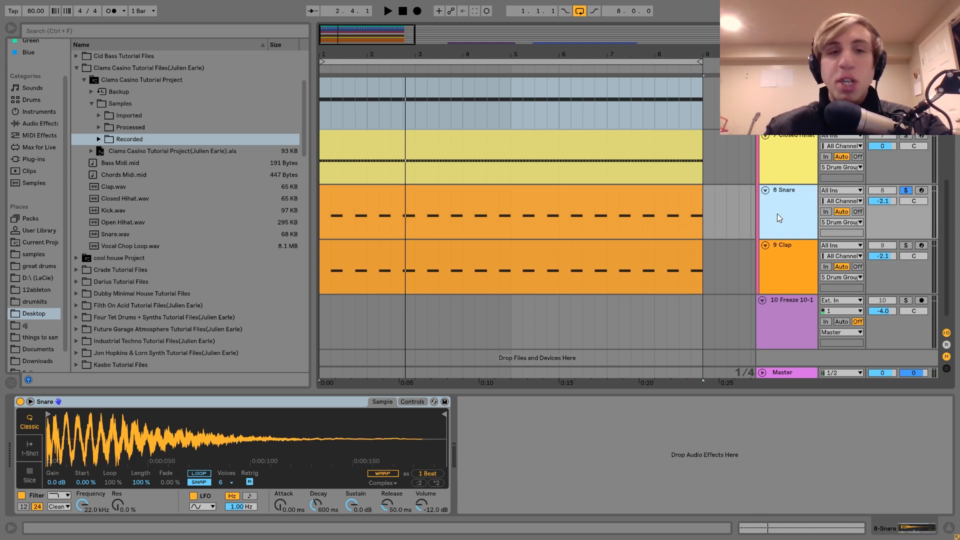
key("space")
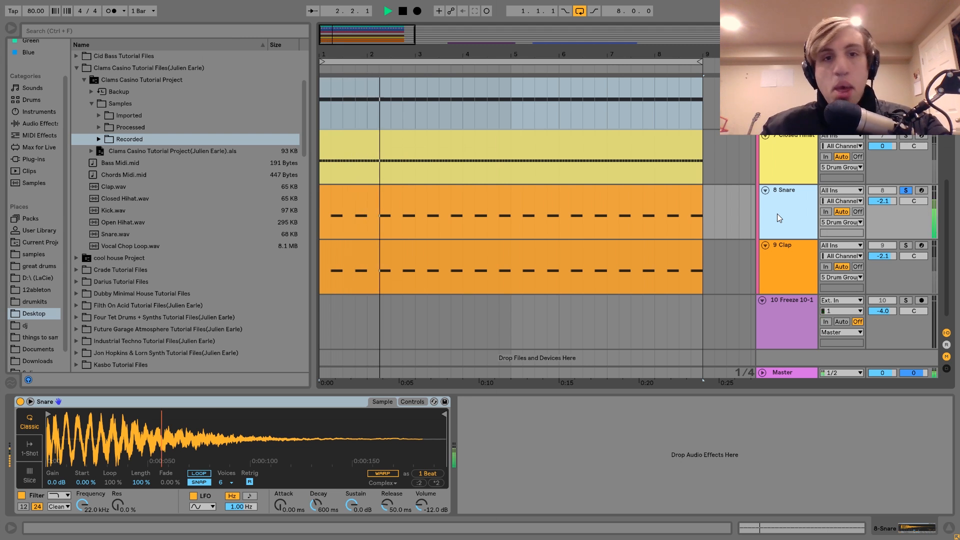
key("space")
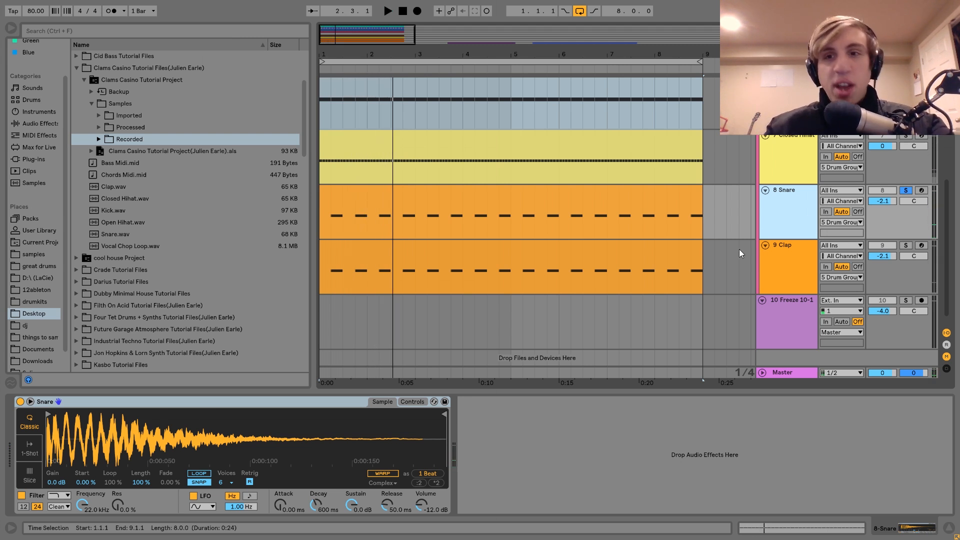
Step: Switch the solo back to the Clap track and play the clap with its Reverb
left_click(906, 245)
left_click(786, 247)
key("space")
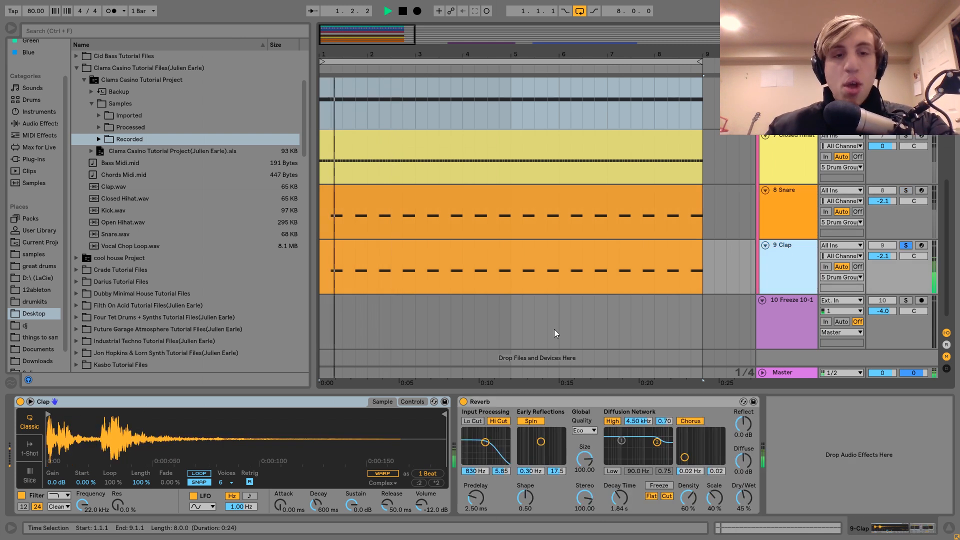
key("space")
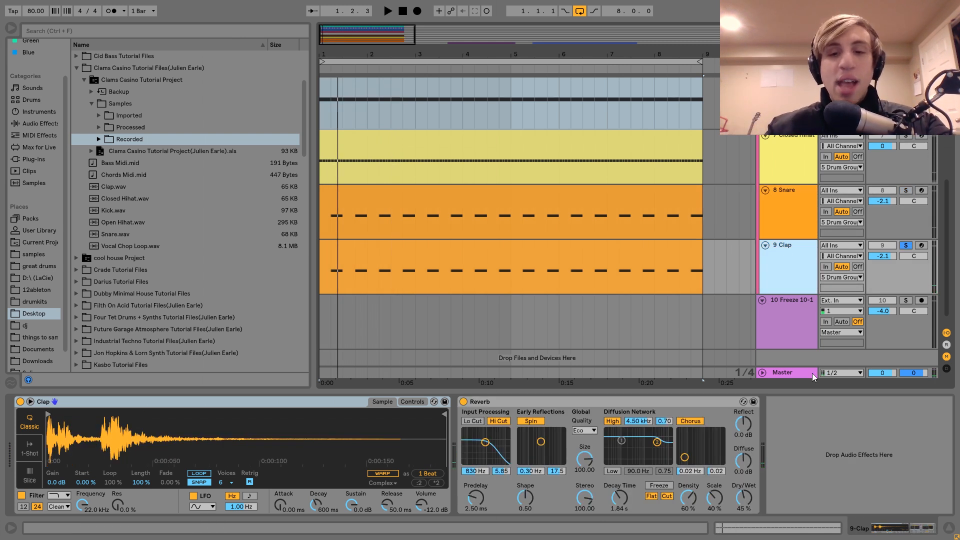
key("space")
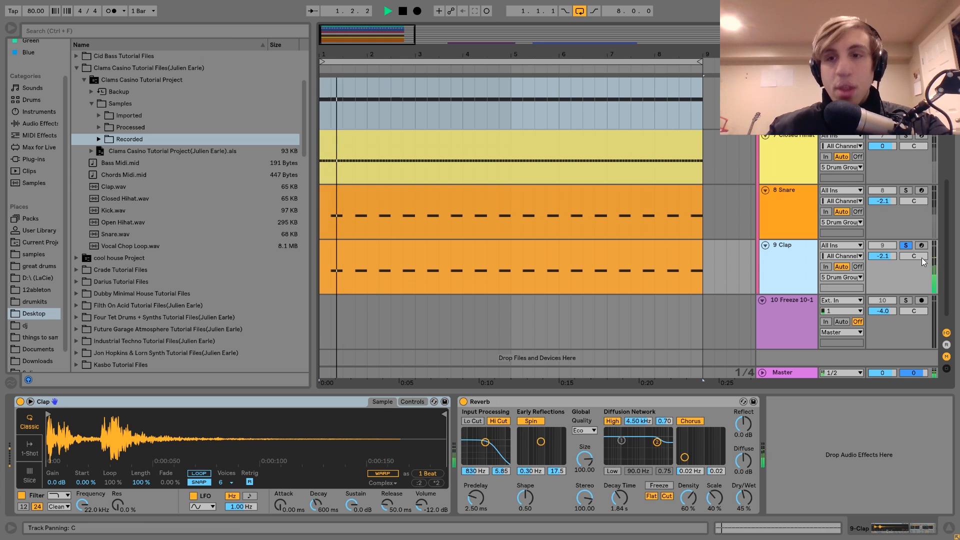
key("space")
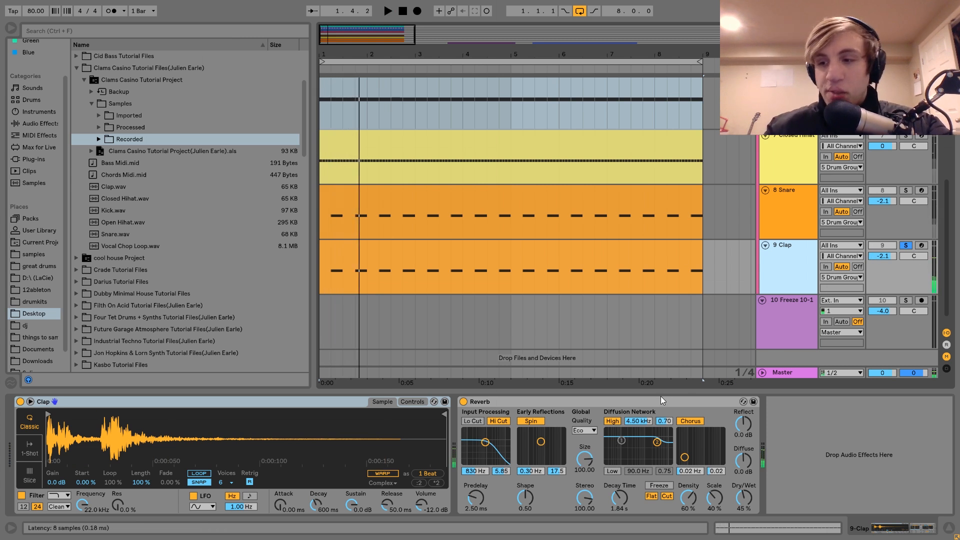
Step: Copy the Clap's Reverb onto the Snare track, then solo and play the snare with it
left_click(604, 401)
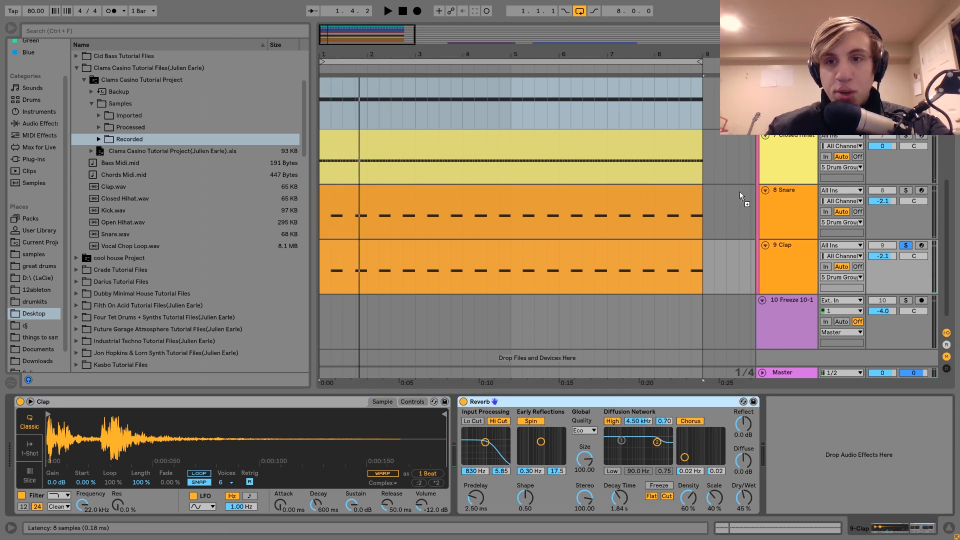
left_click(884, 181)
left_click(902, 193)
key("space")
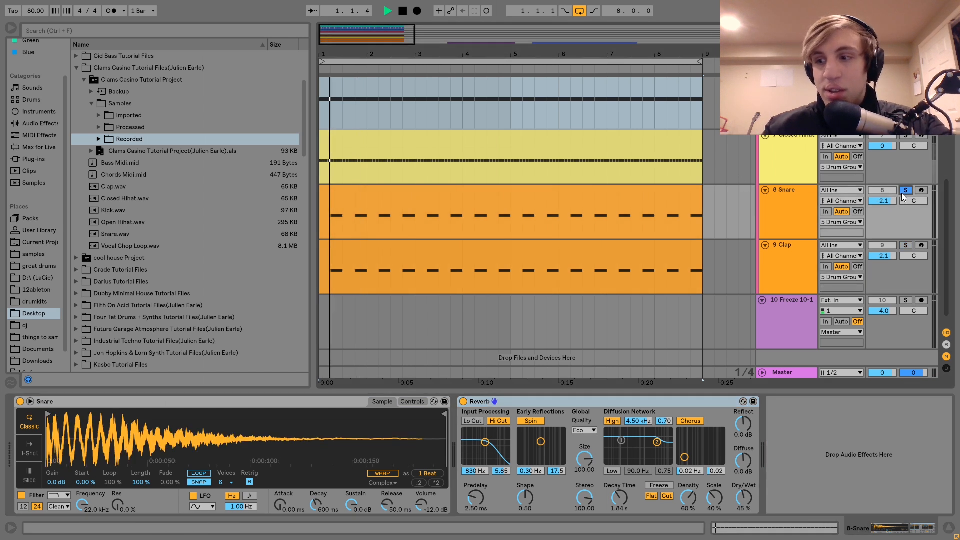
Step: Delete the Reverb from the Snare track and replay the mix with the Clap muted and no track soloed
left_click(900, 193)
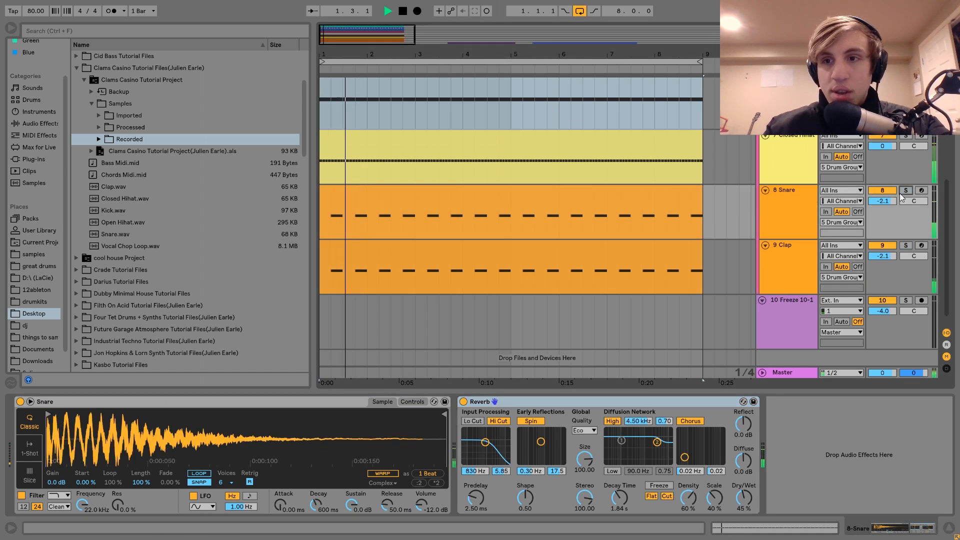
left_click(882, 245)
left_click(797, 224)
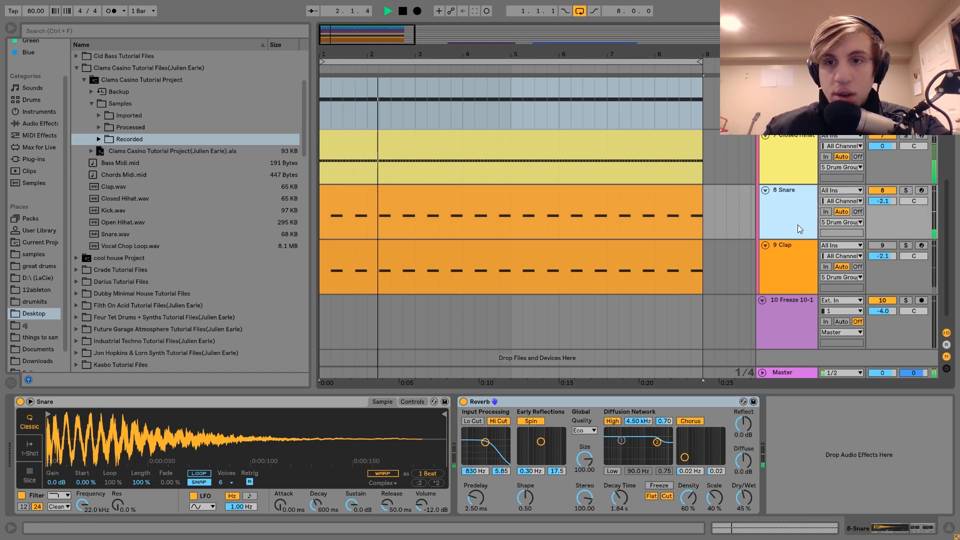
left_click(574, 406)
key("space")
key("Delete")
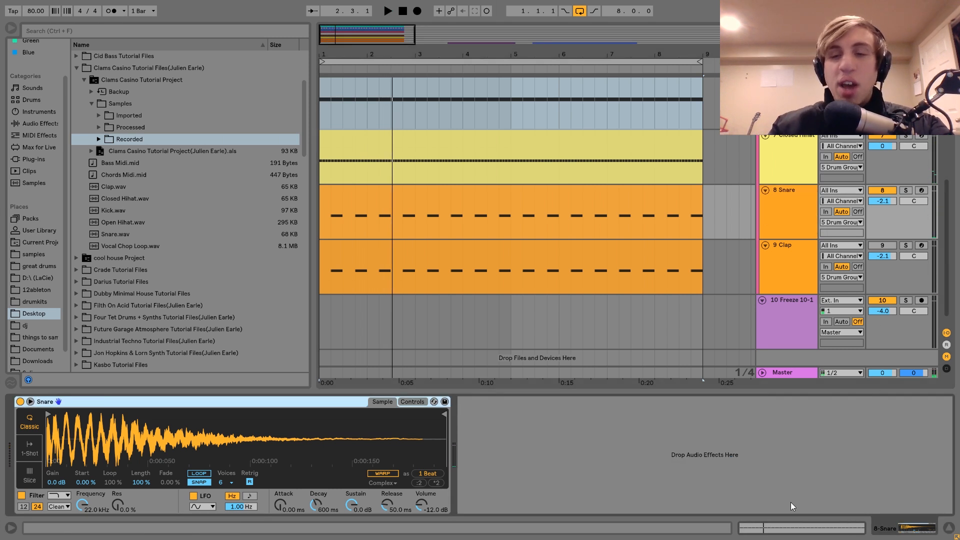
key("space")
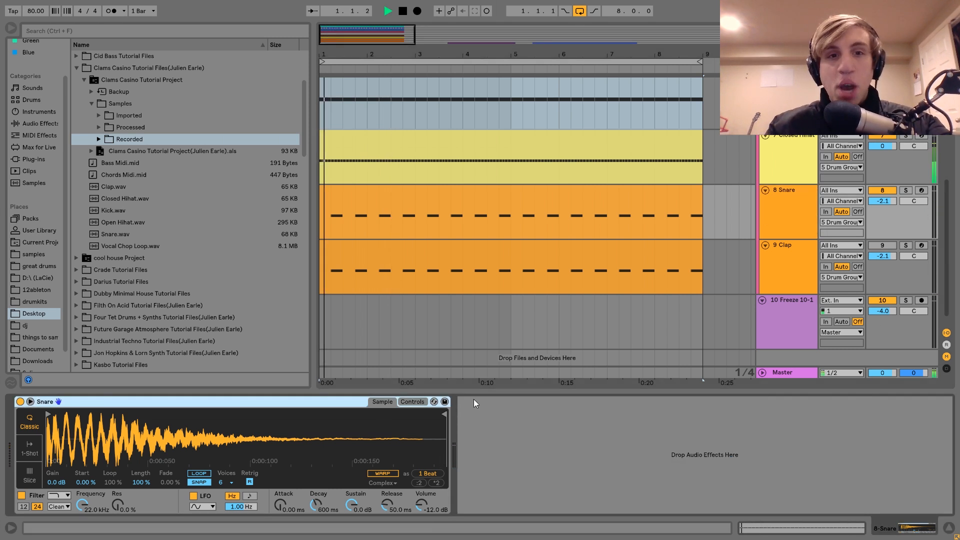
Step: Unmute the Clap track, show its devices and play the mix
left_click(874, 242)
left_click(785, 254)
key("space")
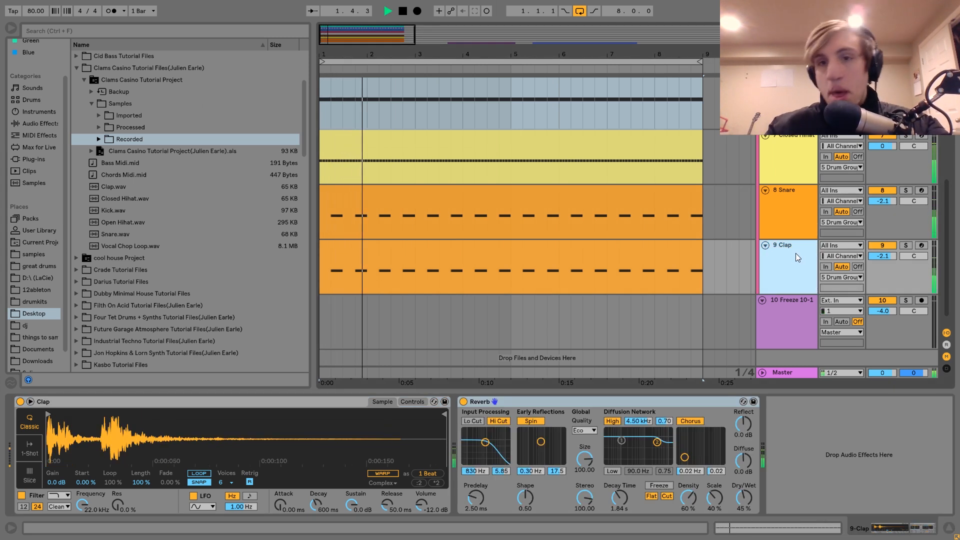
key("space")
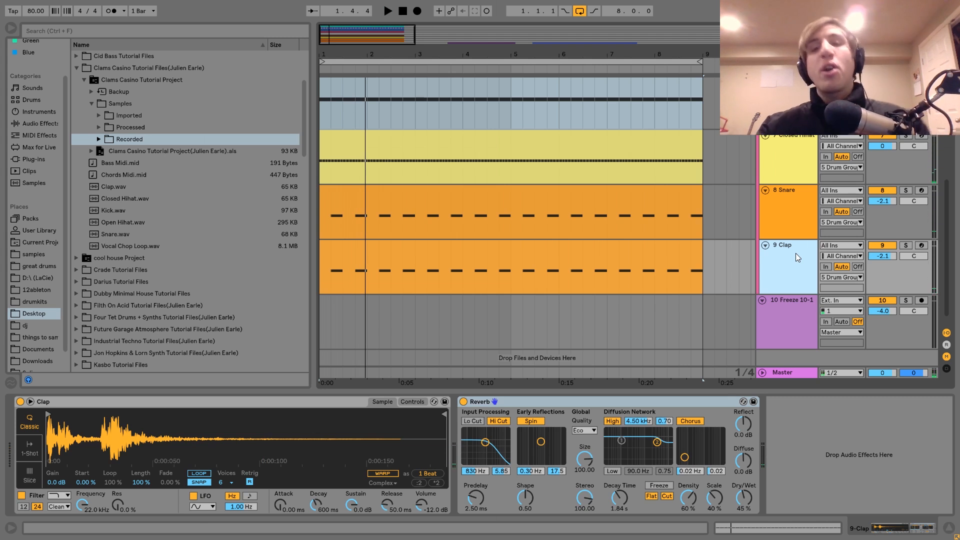
left_click(692, 262)
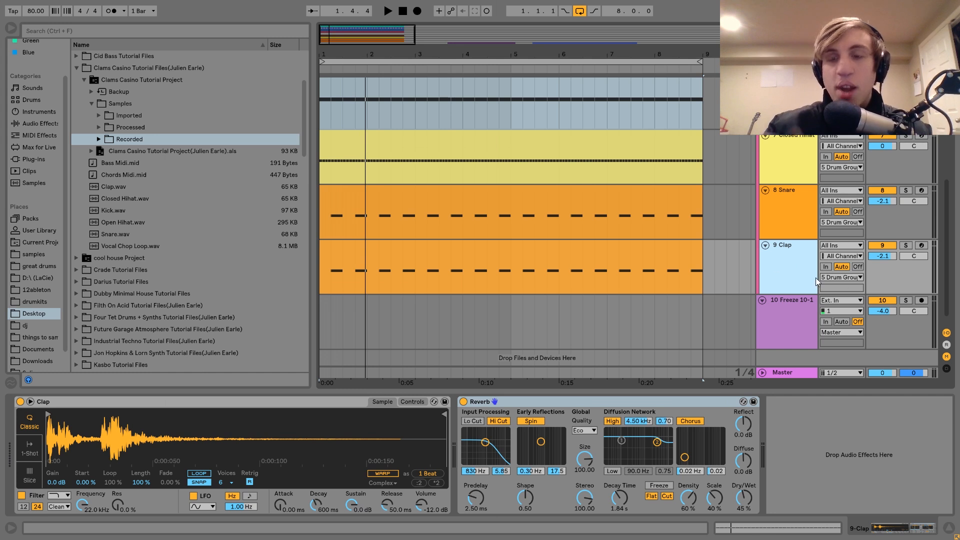
Step: Solo the Drum Group and play it with its Drum Buss and Saturator switched off
scroll(815, 277, "up", 10)
left_click(791, 292)
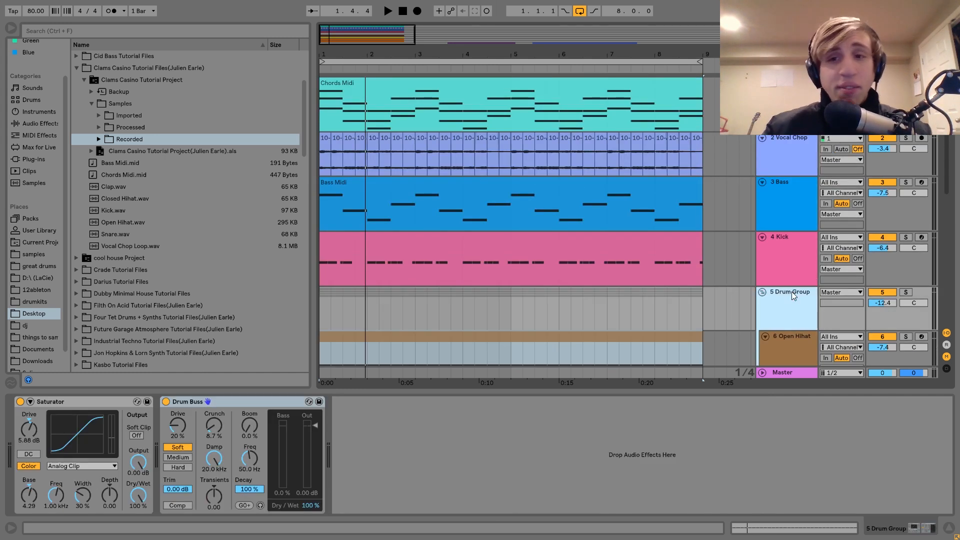
left_click(906, 293)
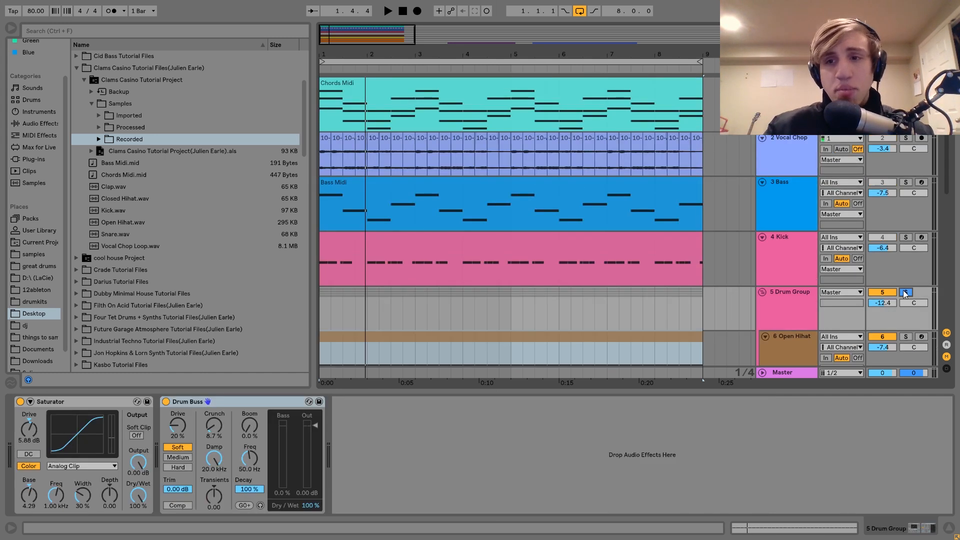
left_click(166, 402)
left_click(20, 401)
key("space")
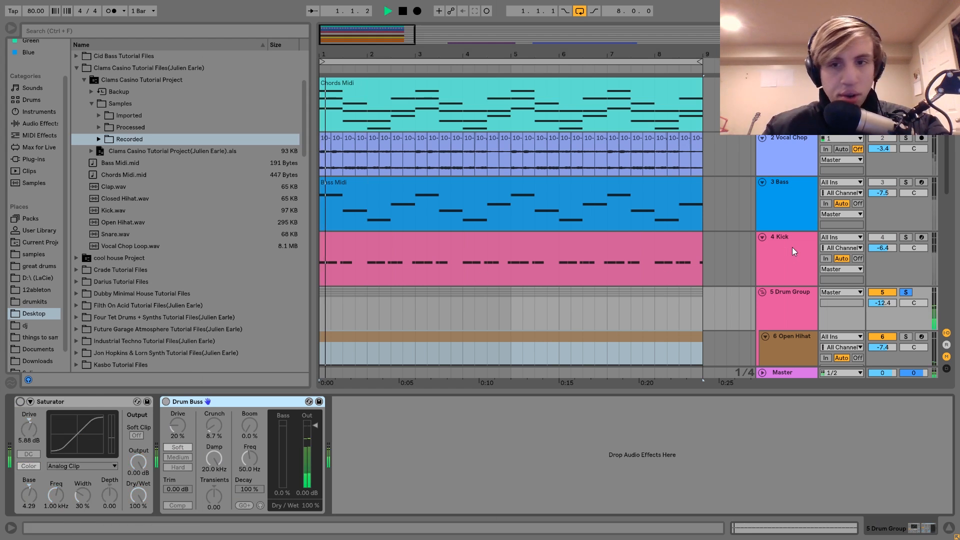
Step: Unsolo the Drum Group and switch its Drum Buss and Saturator back on during playback
left_click(902, 291)
left_click(166, 402)
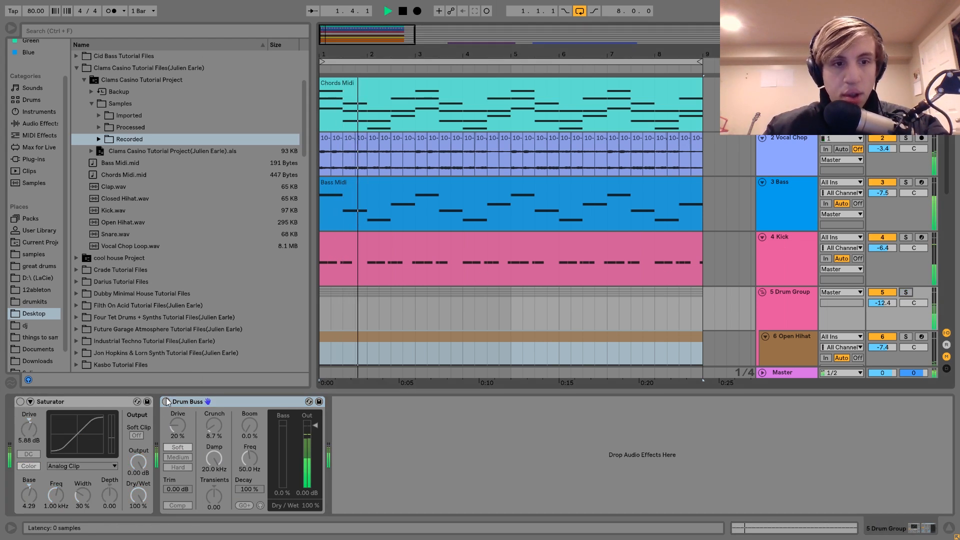
left_click(20, 401)
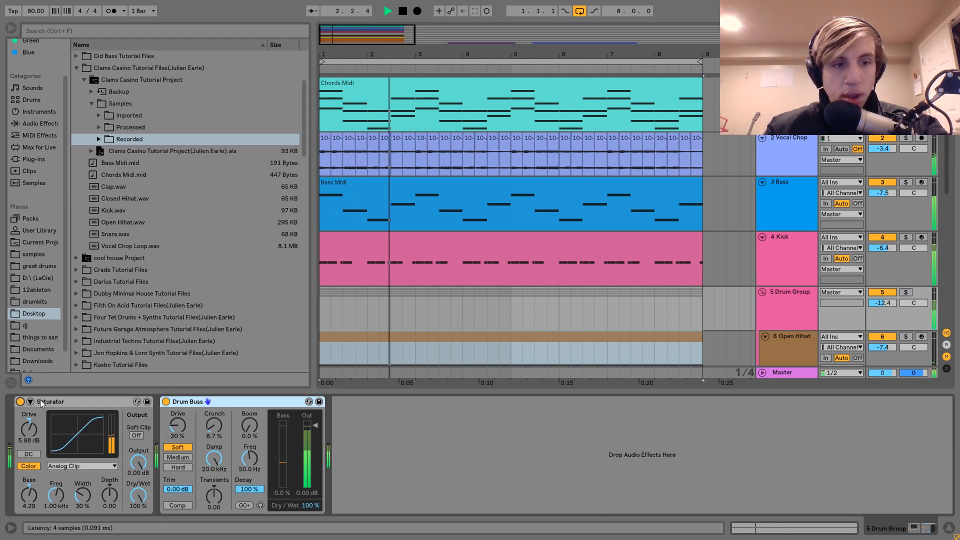
key("space")
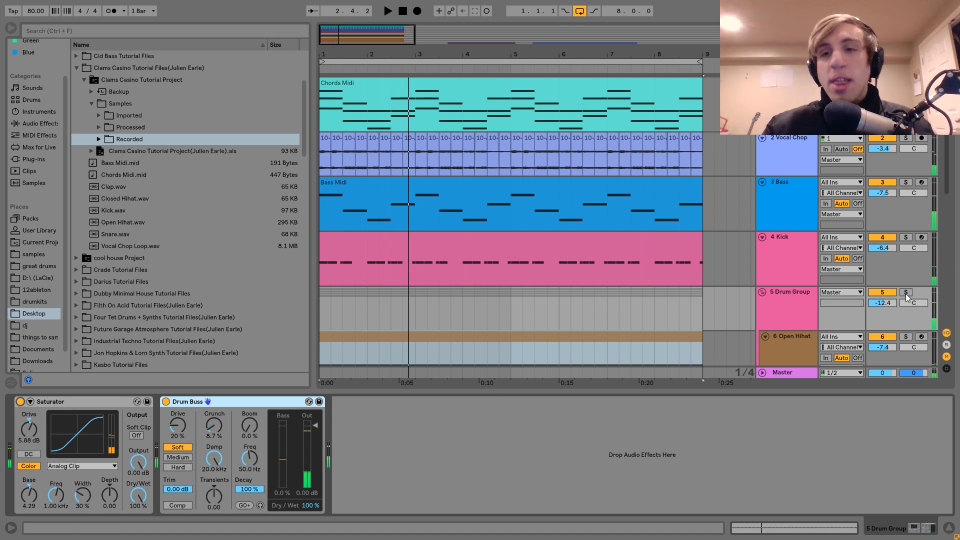
Step: Solo the Drum Group with Drum Buss switched off and play it first without, then with the Saturator
left_click(905, 293)
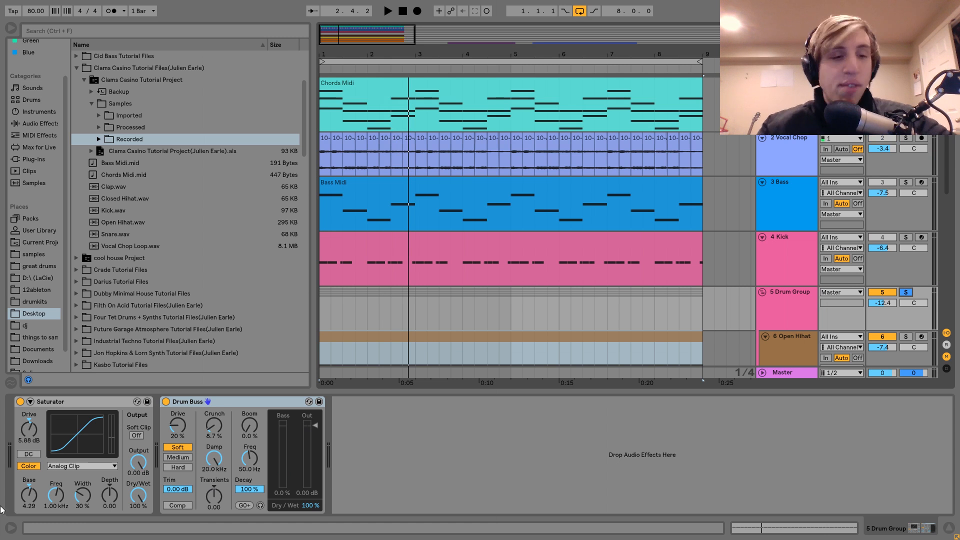
left_click(164, 401)
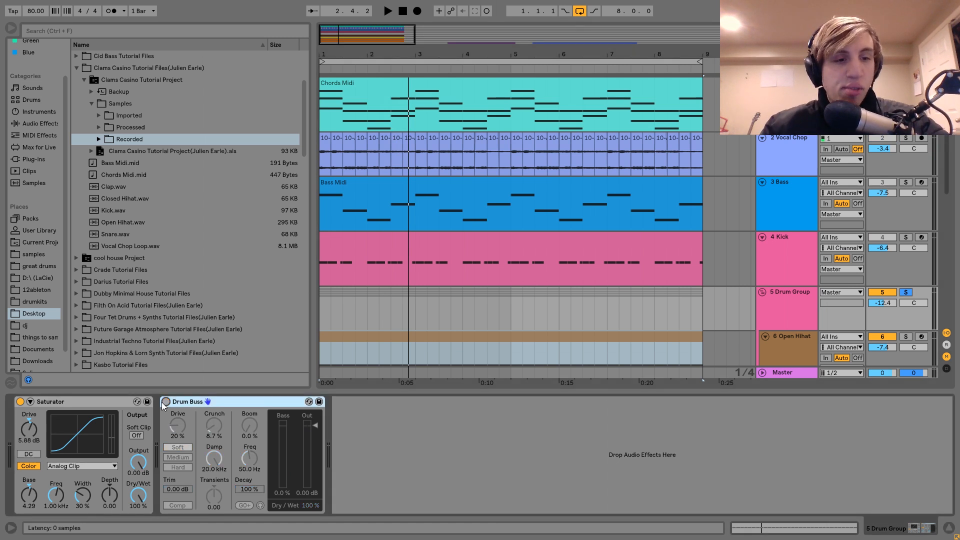
left_click(21, 402)
key("space")
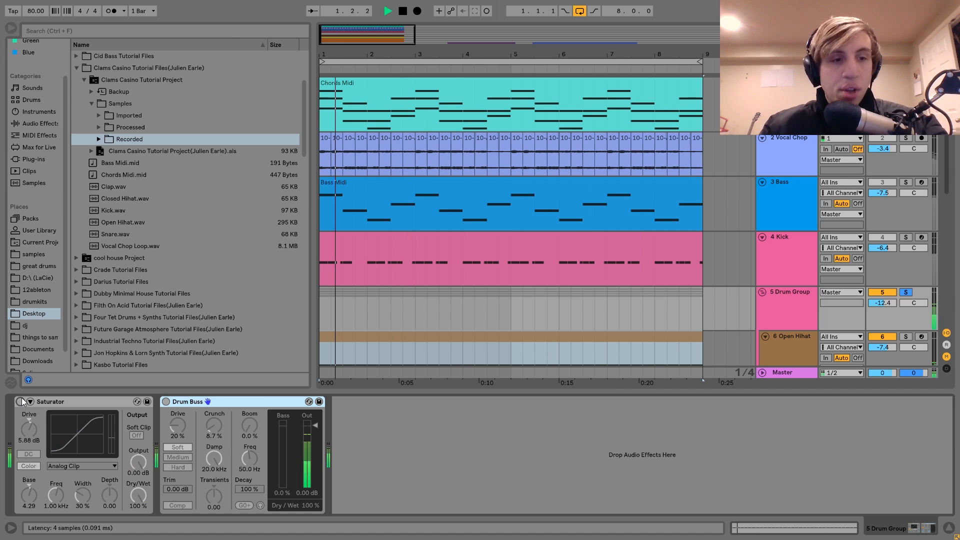
left_click(21, 401)
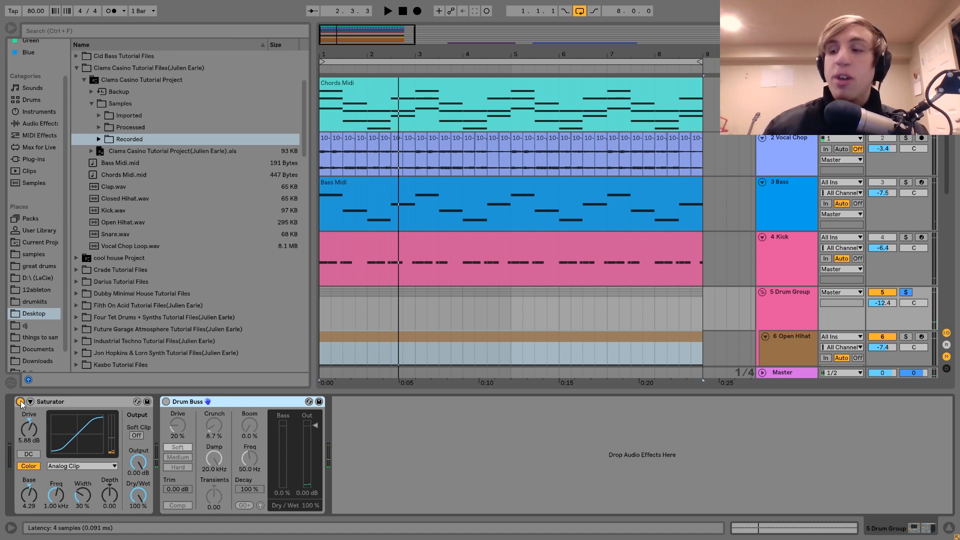
key("space")
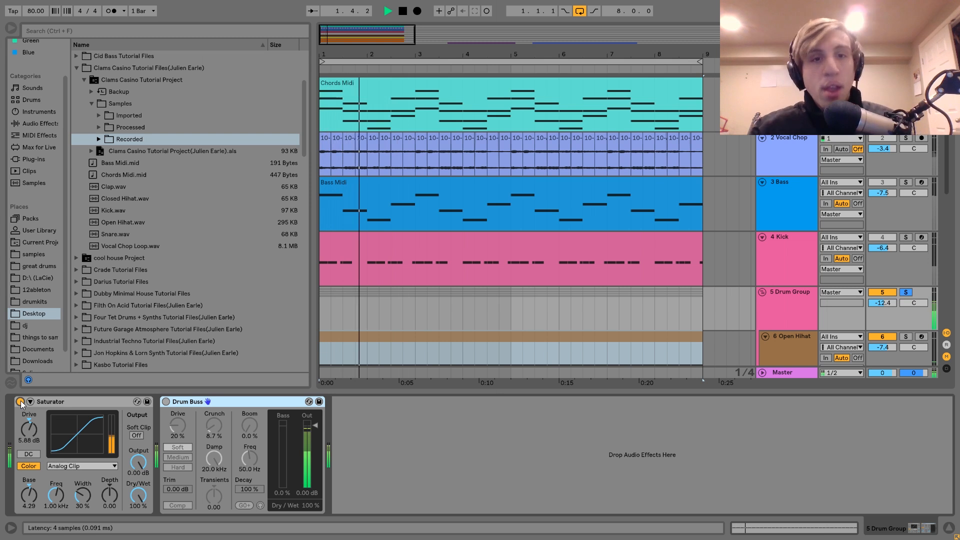
scroll(537, 338, "down", 3)
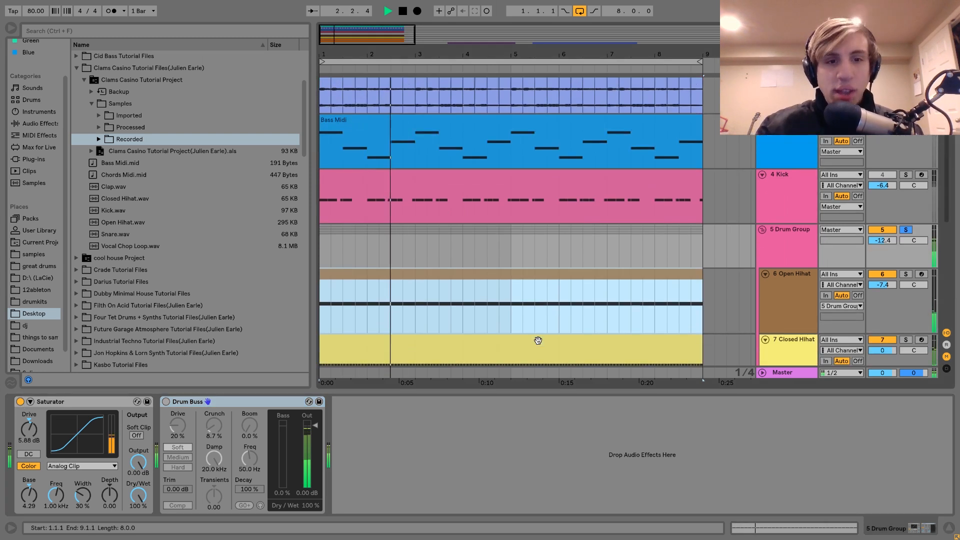
key("space")
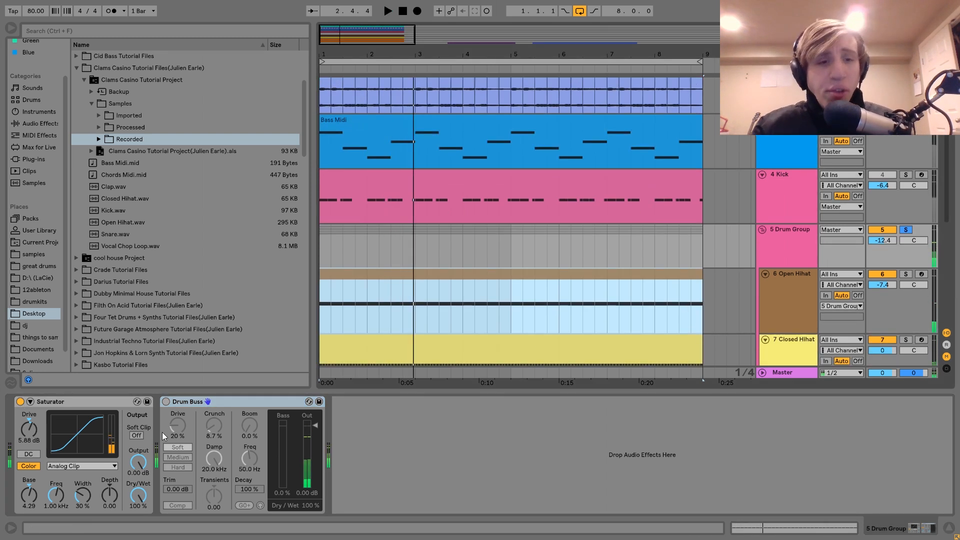
Step: Replay the soloed Drum Group and switch its Drum Buss back on during playback
key("space")
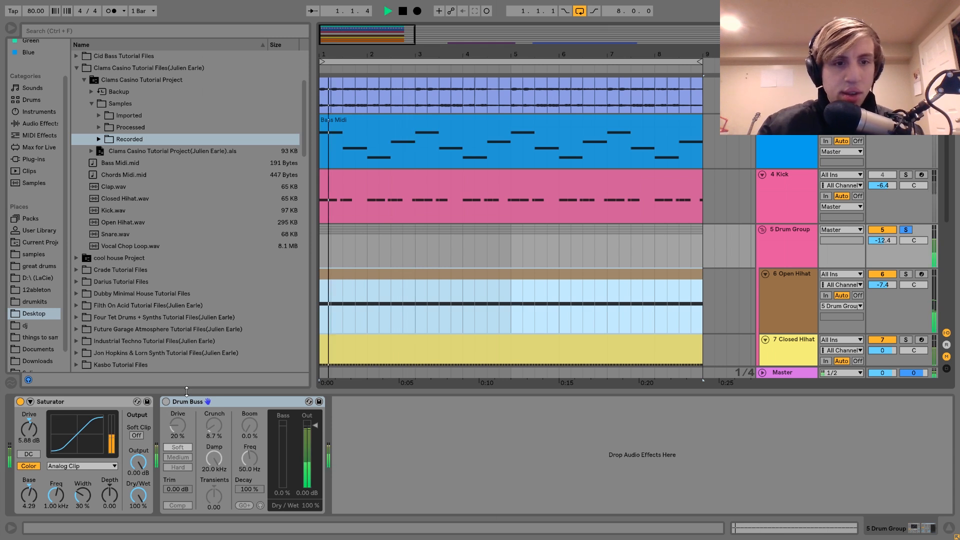
left_click(166, 402)
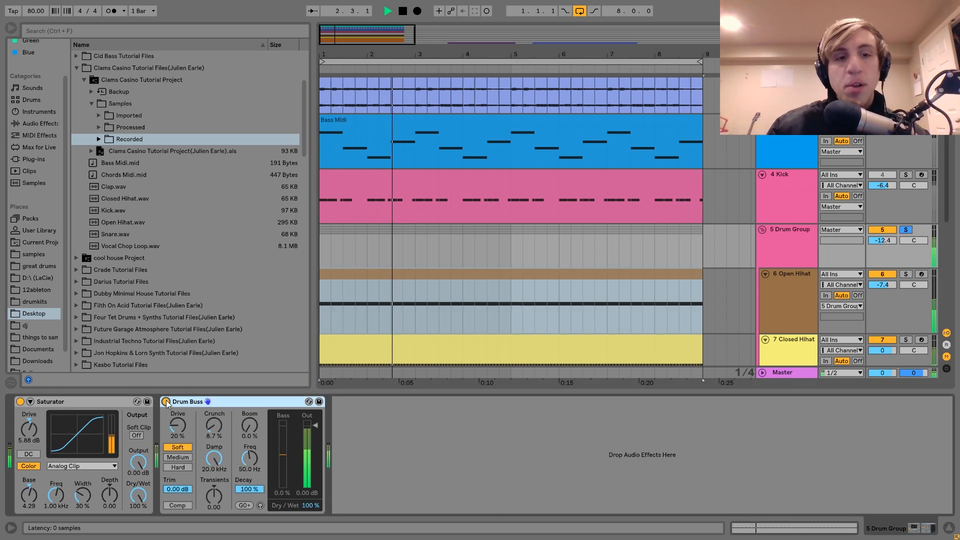
key("space")
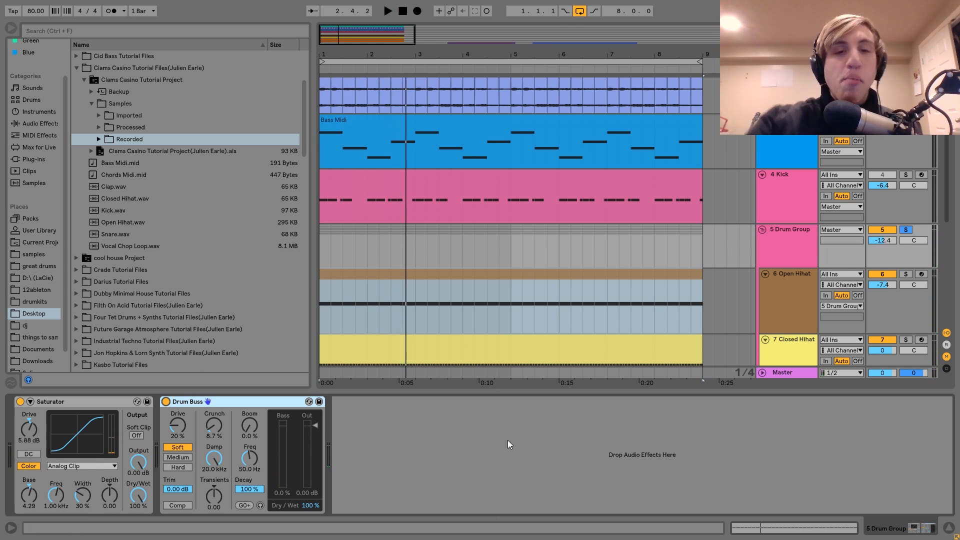
Step: Unsolo the Drum Group and play the full mix with the group's effects active
scroll(704, 304, "down", 4)
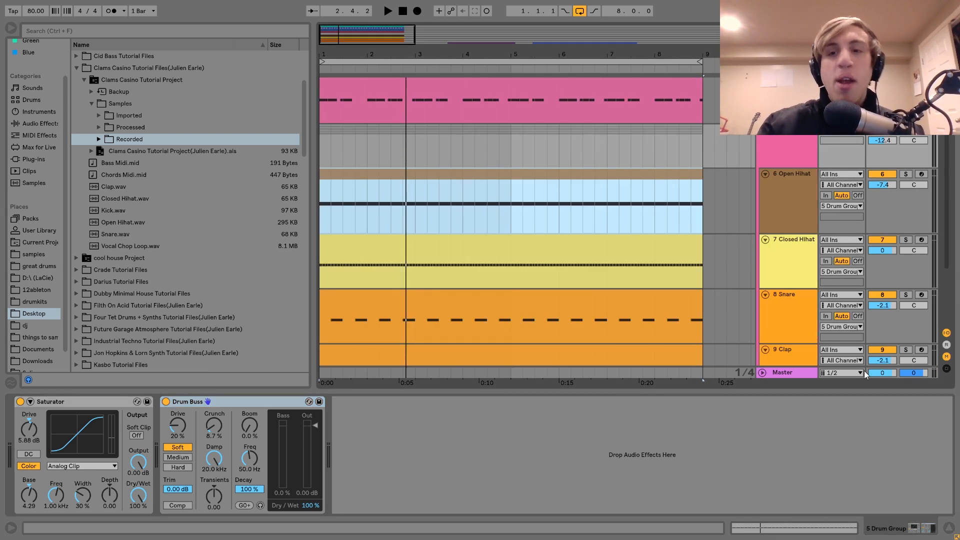
key("space")
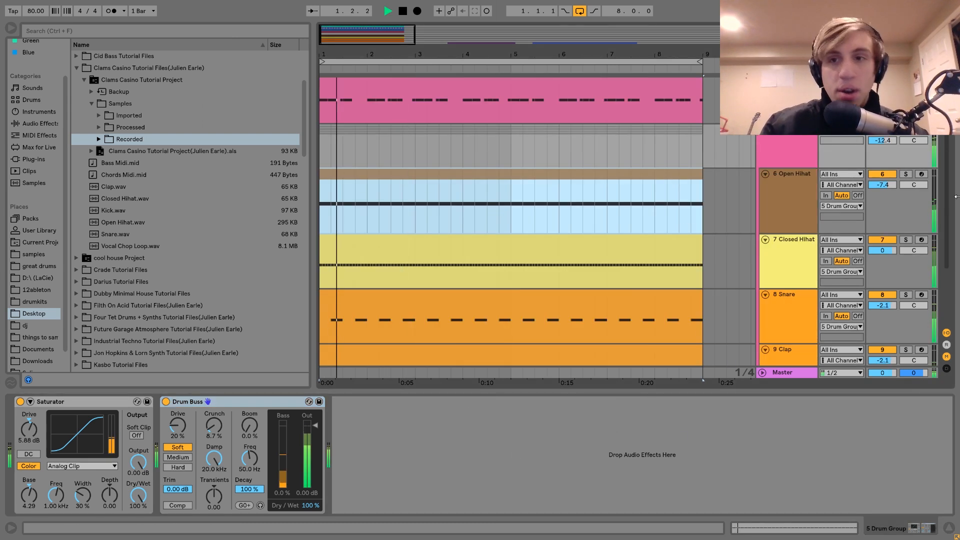
left_click(810, 136)
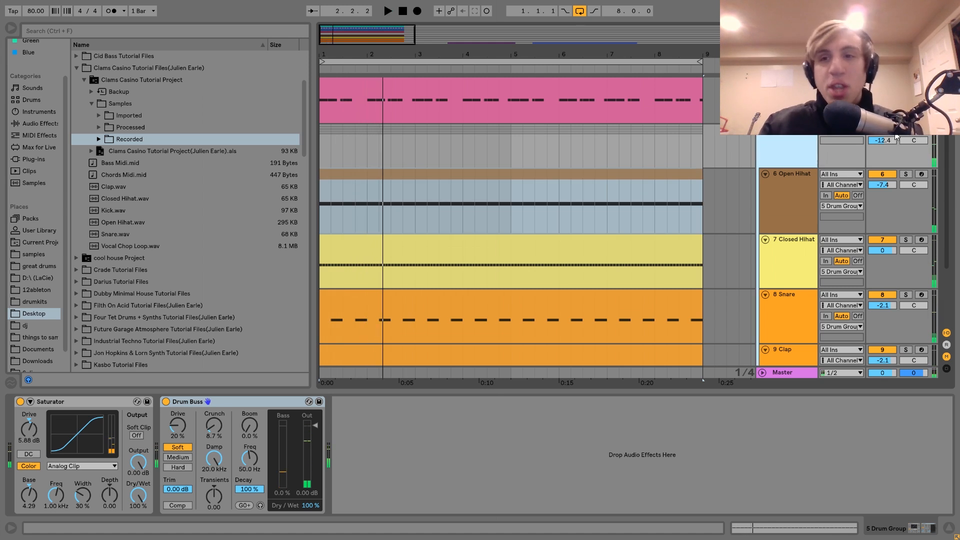
left_click(453, 220)
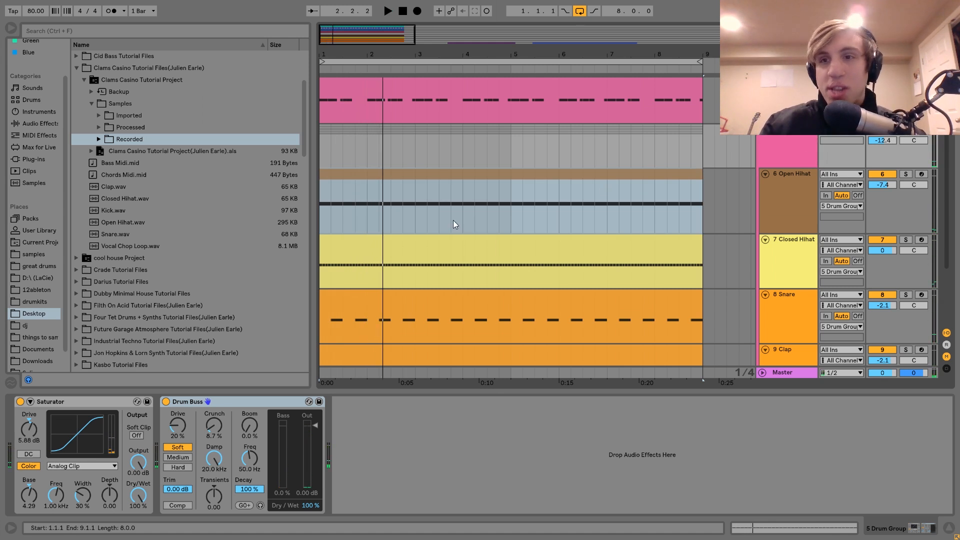
Step: Bypass the Drum Group's Drum Buss and Saturator, play the full mix and re-enable both effects during playback
left_click(166, 402)
left_click(20, 401)
key("space")
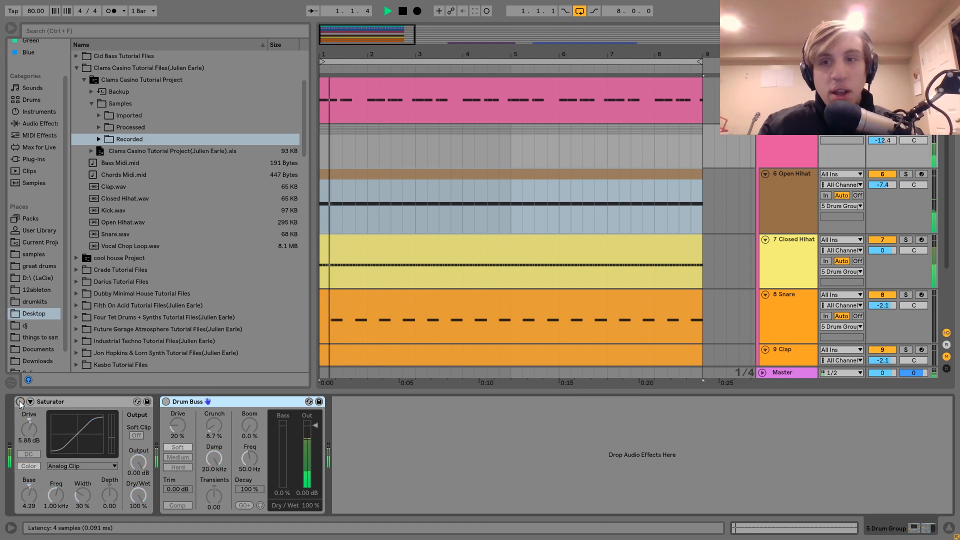
left_click(20, 402)
left_click(166, 401)
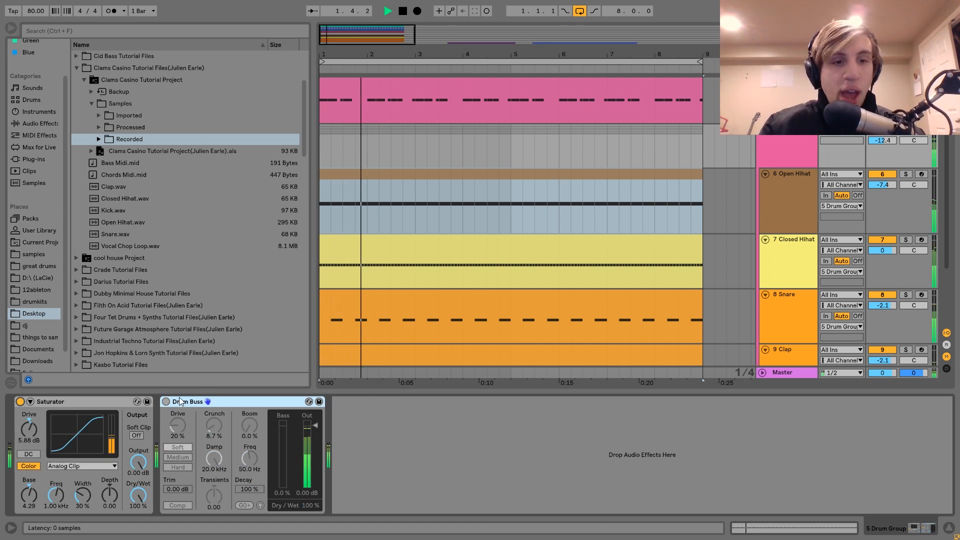
key("space")
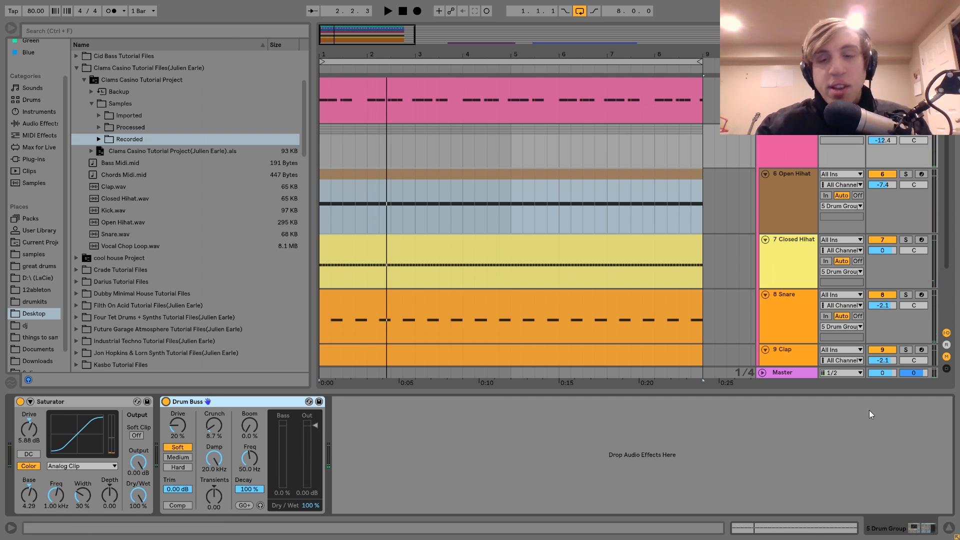
Step: Select the Drum Group and audition the opening bars of the full mix twice with both group effects on
left_click(795, 143)
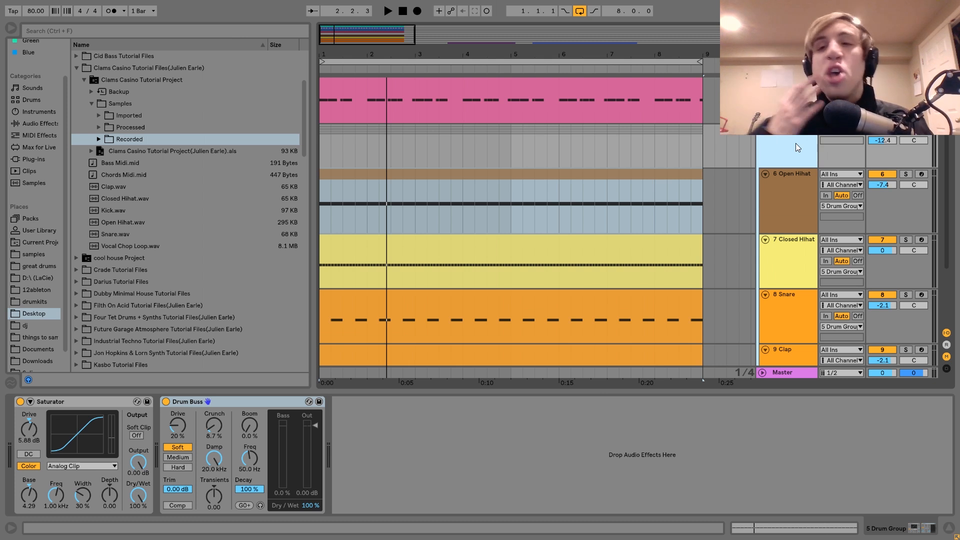
key("space")
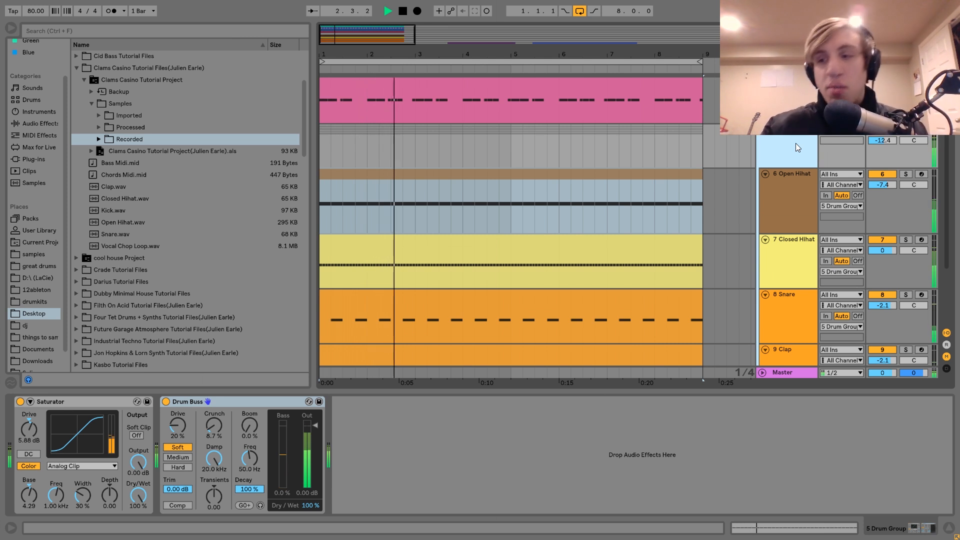
key("space")
key("space")
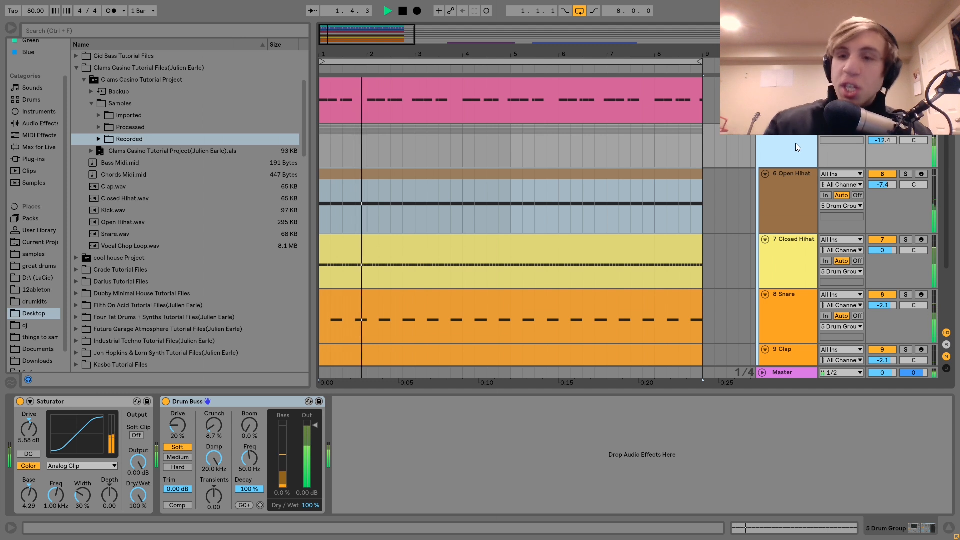
key("space")
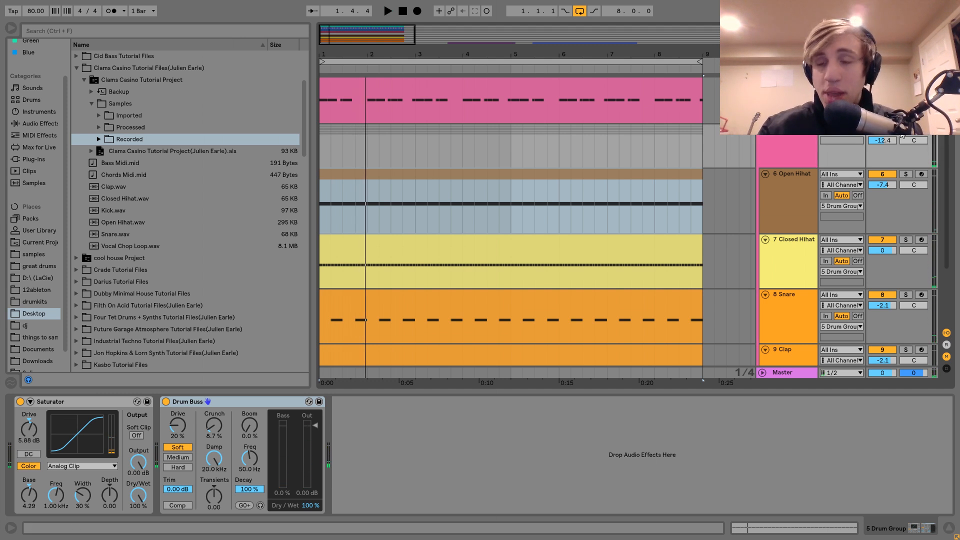
Step: Fold all tracks in the arrangement and show the device chain of the chords track
scroll(805, 134, "up", 5)
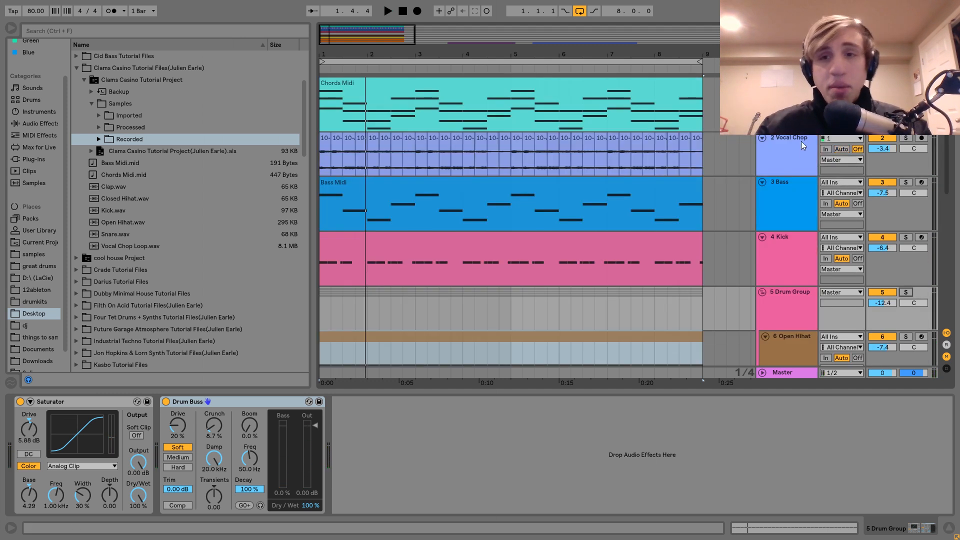
left_click(790, 201)
key("ctrl+a")
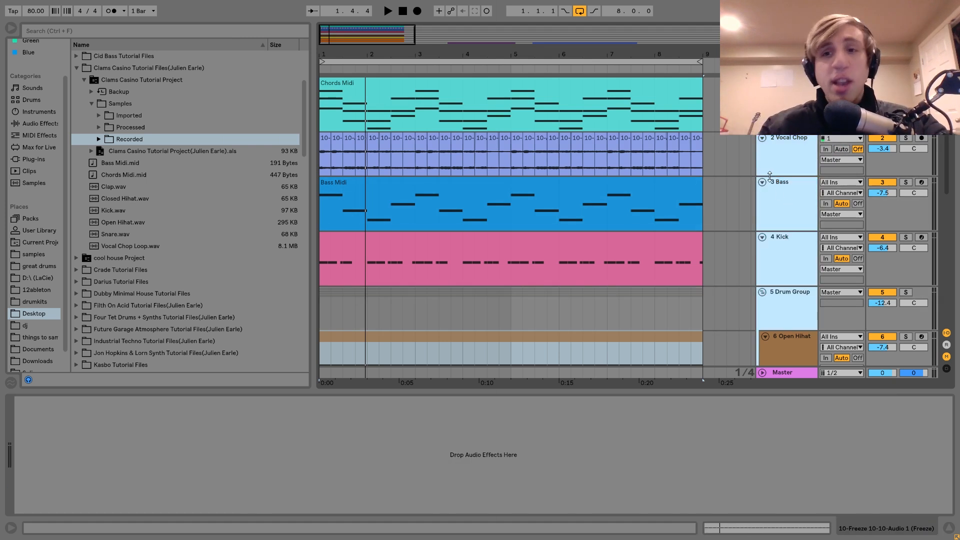
left_click(762, 182)
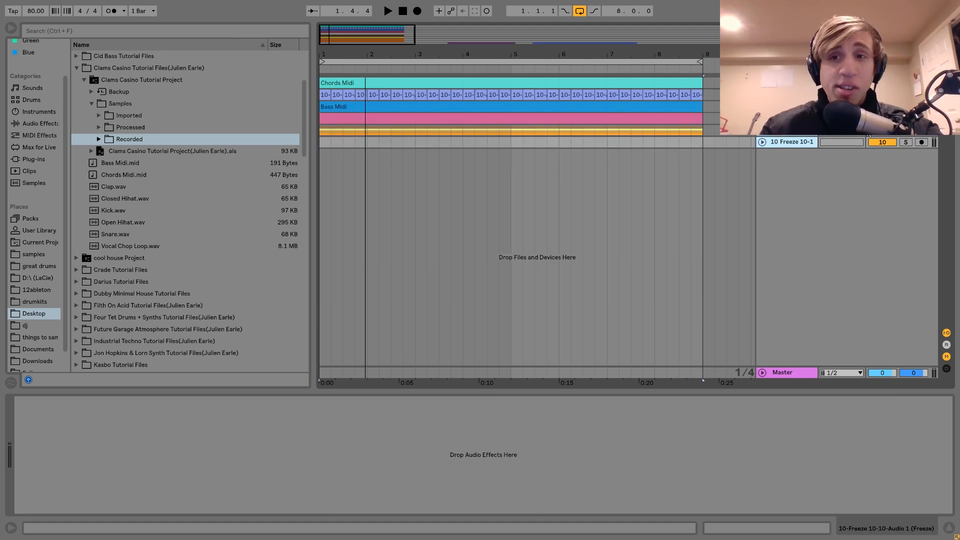
left_click(790, 83)
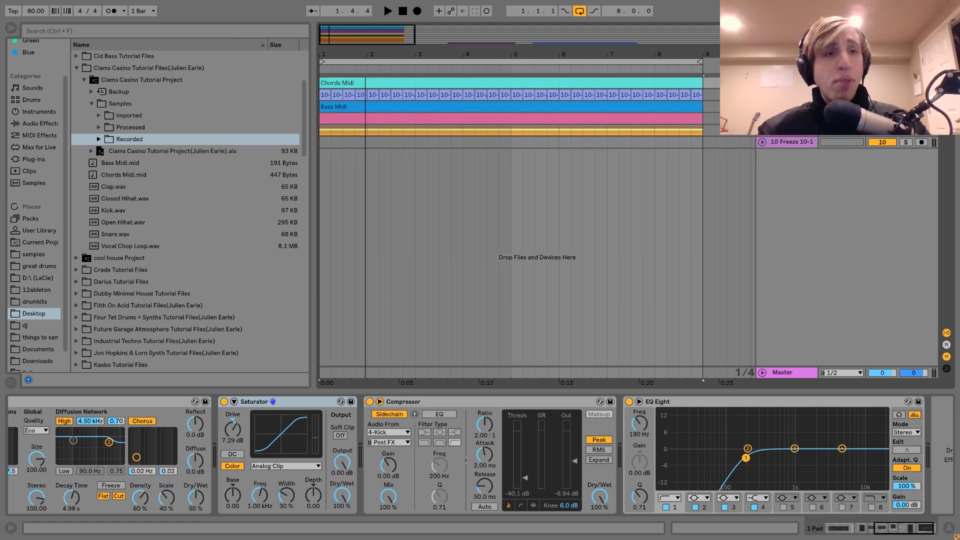